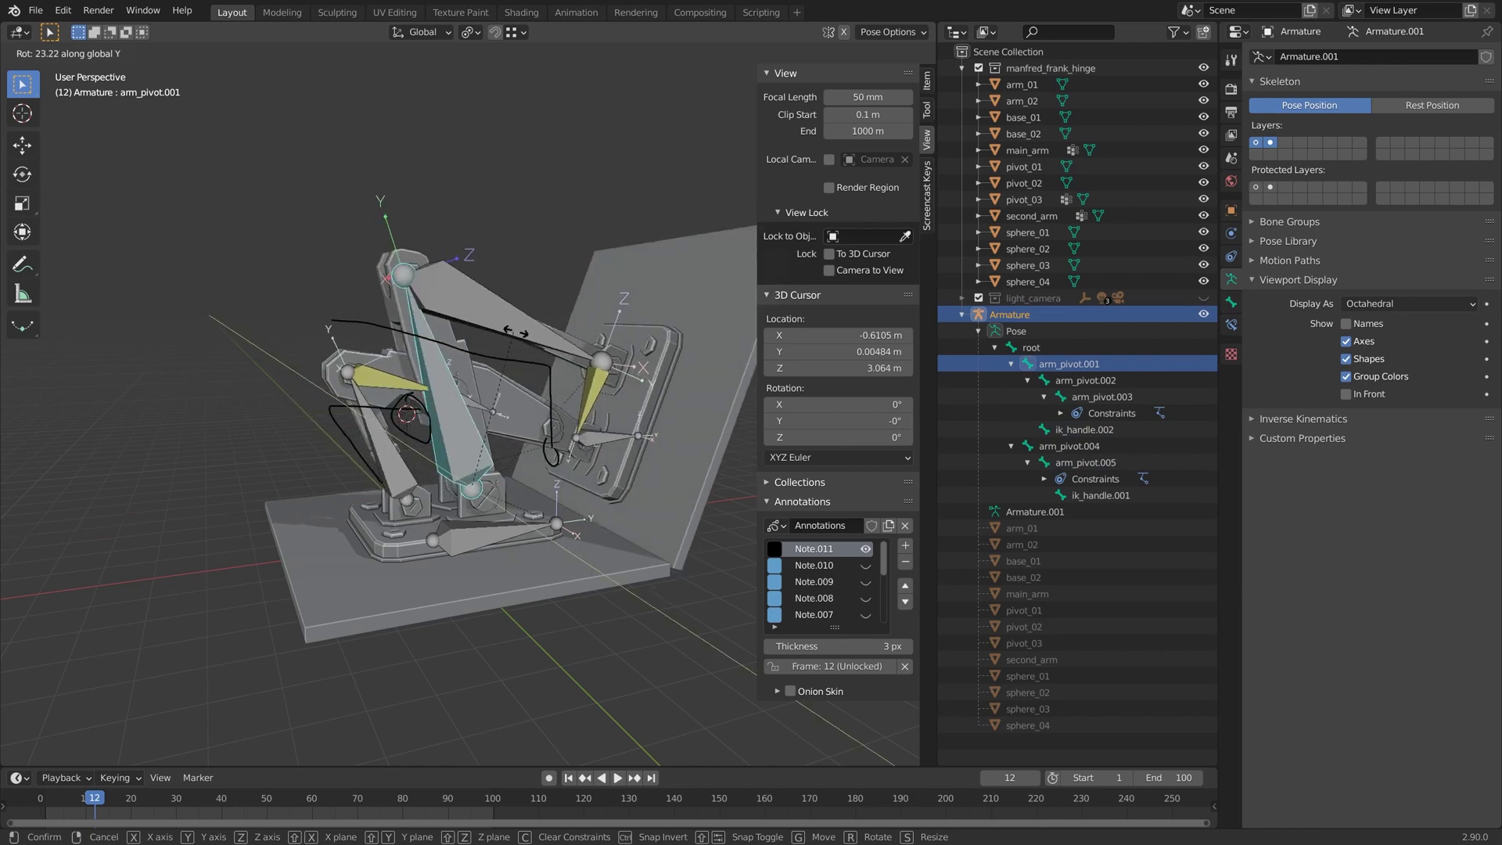
- Rotate the arm_pivot.001 bone about 40° around the global Y axis to test the hinge
key(y)
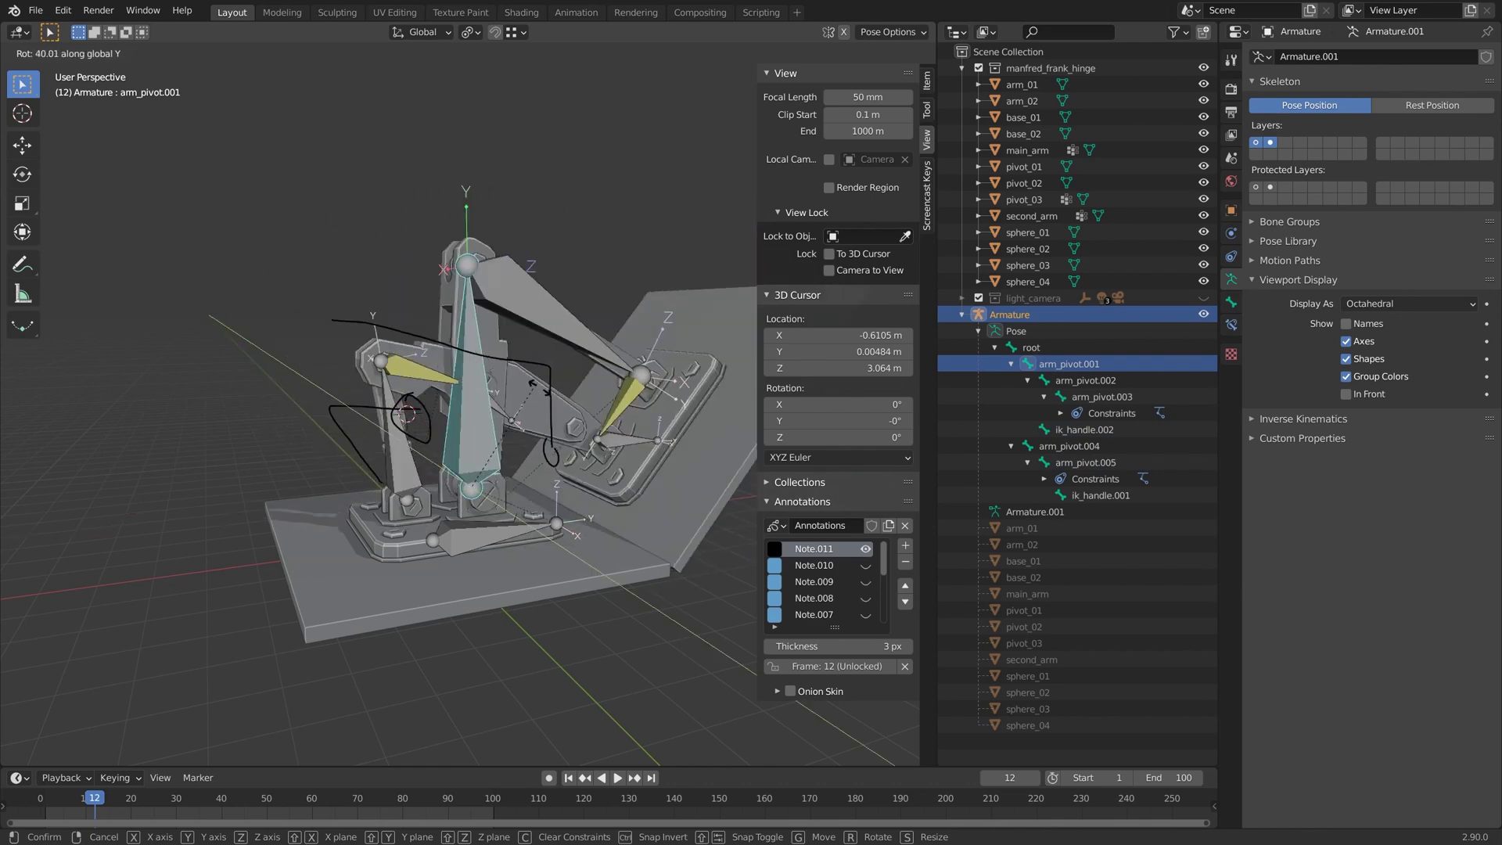
click(536, 421)
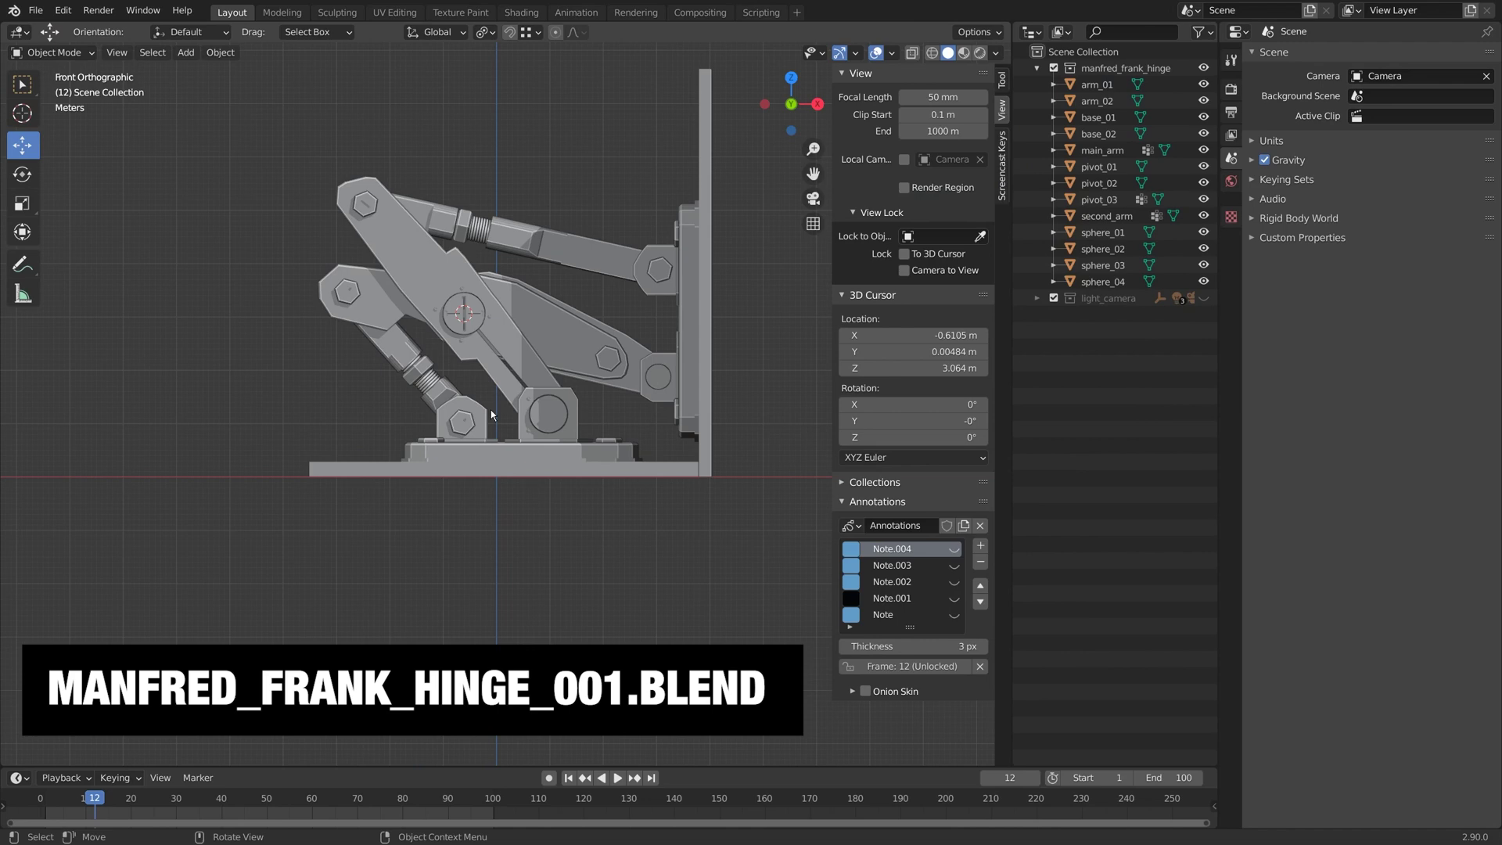
- Reset the 3D cursor to the world origin, add an armature there with X-ray display on
middle_drag(492, 415, 529, 360)
key(shift+c)
key(shift+a)
click(545, 408)
scroll(517, 391, up, 1)
key(alt+z)
scroll(503, 429, up, 2)
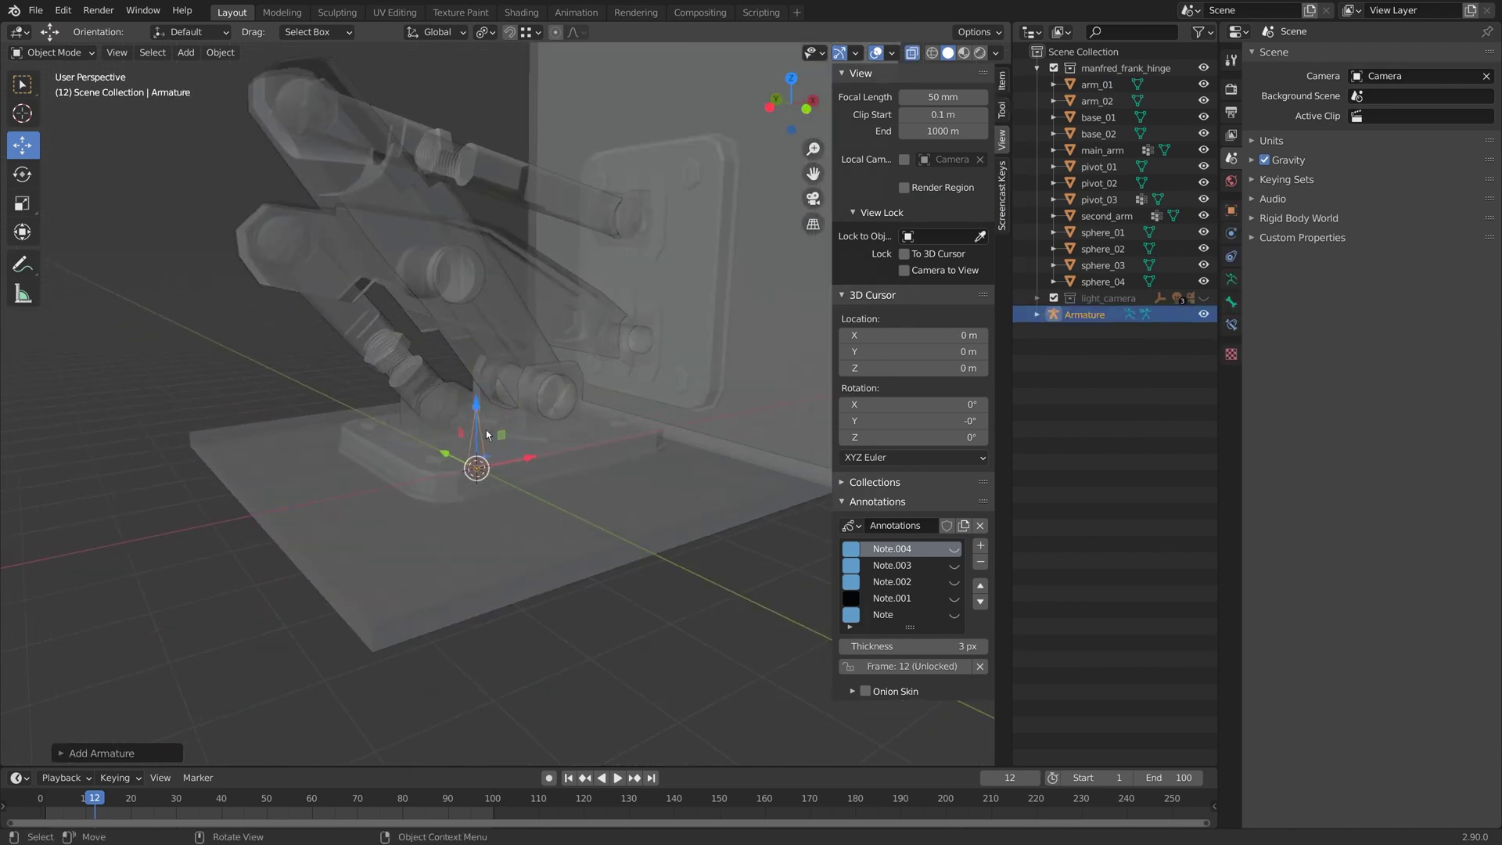
- Snap the bone's tip to the 3D cursor and move it about 3.2 m along global X in Edit Mode
key(Tab)
key(shift+s)
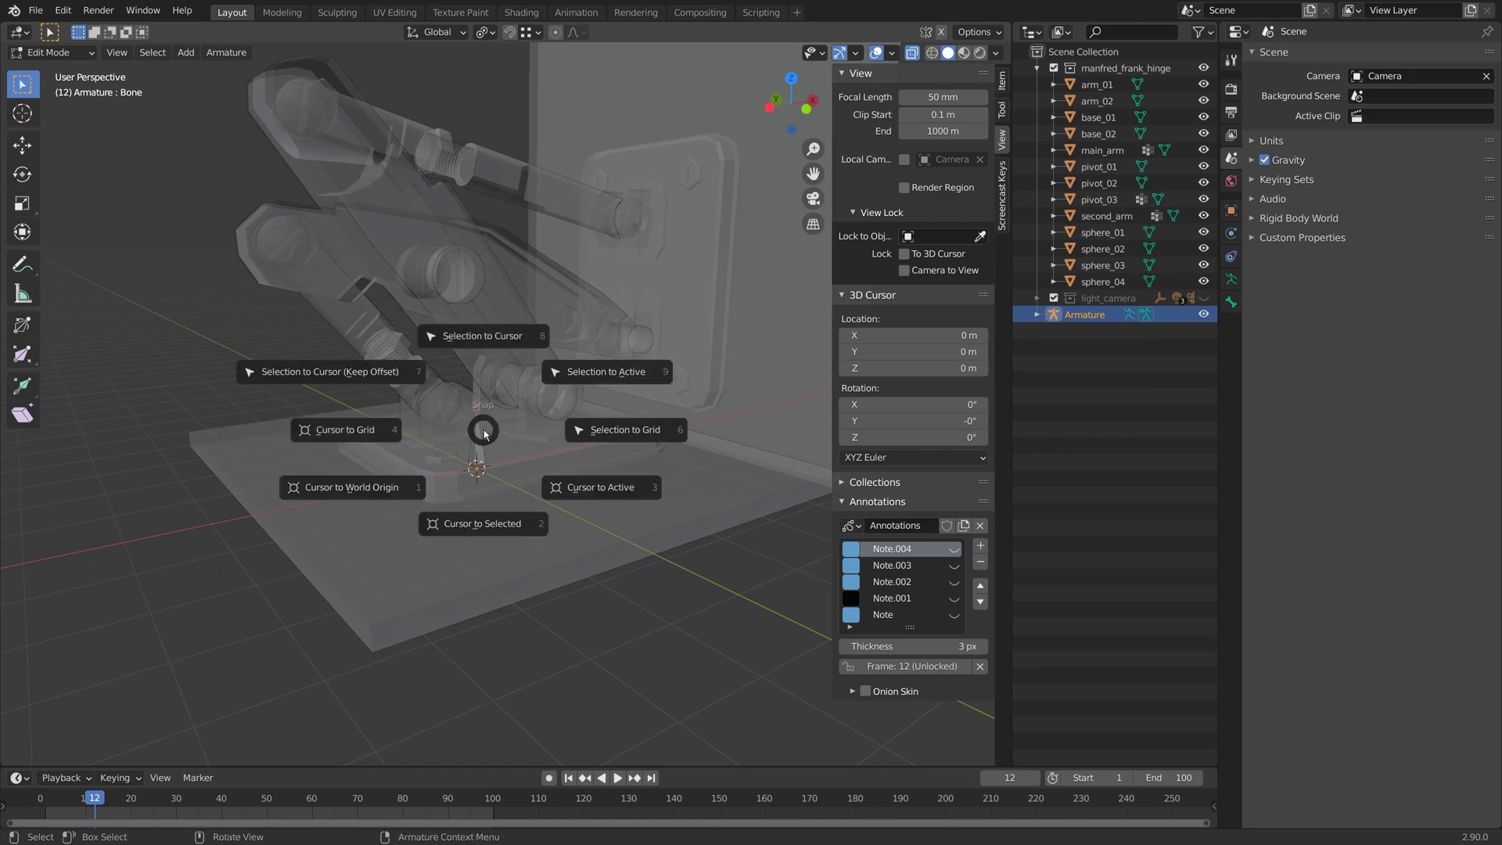
click(483, 353)
key(g)
key(y)
key(x)
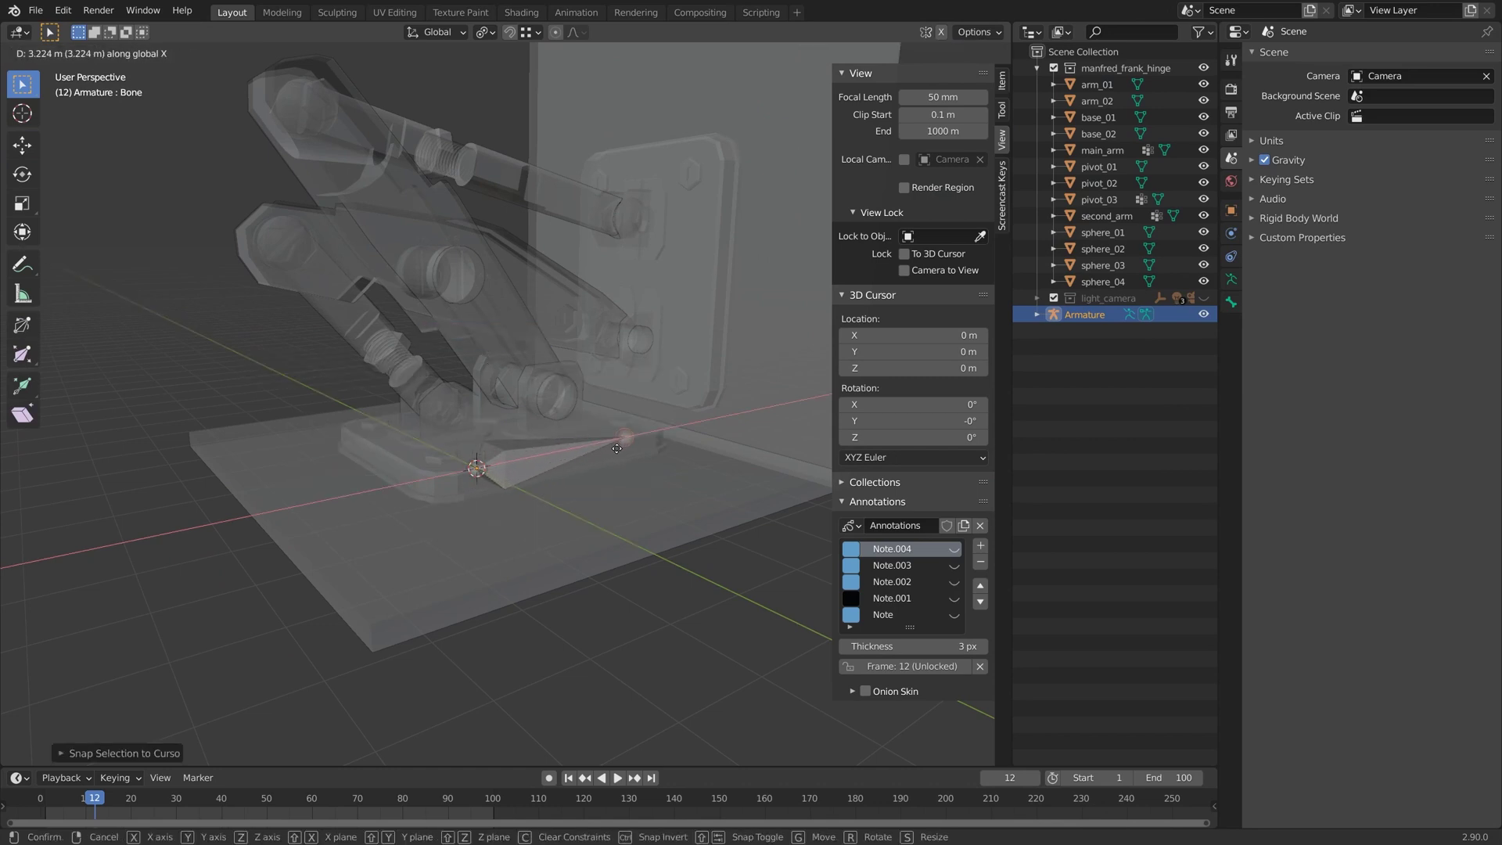
click(617, 448)
middle_drag(579, 446, 553, 445)
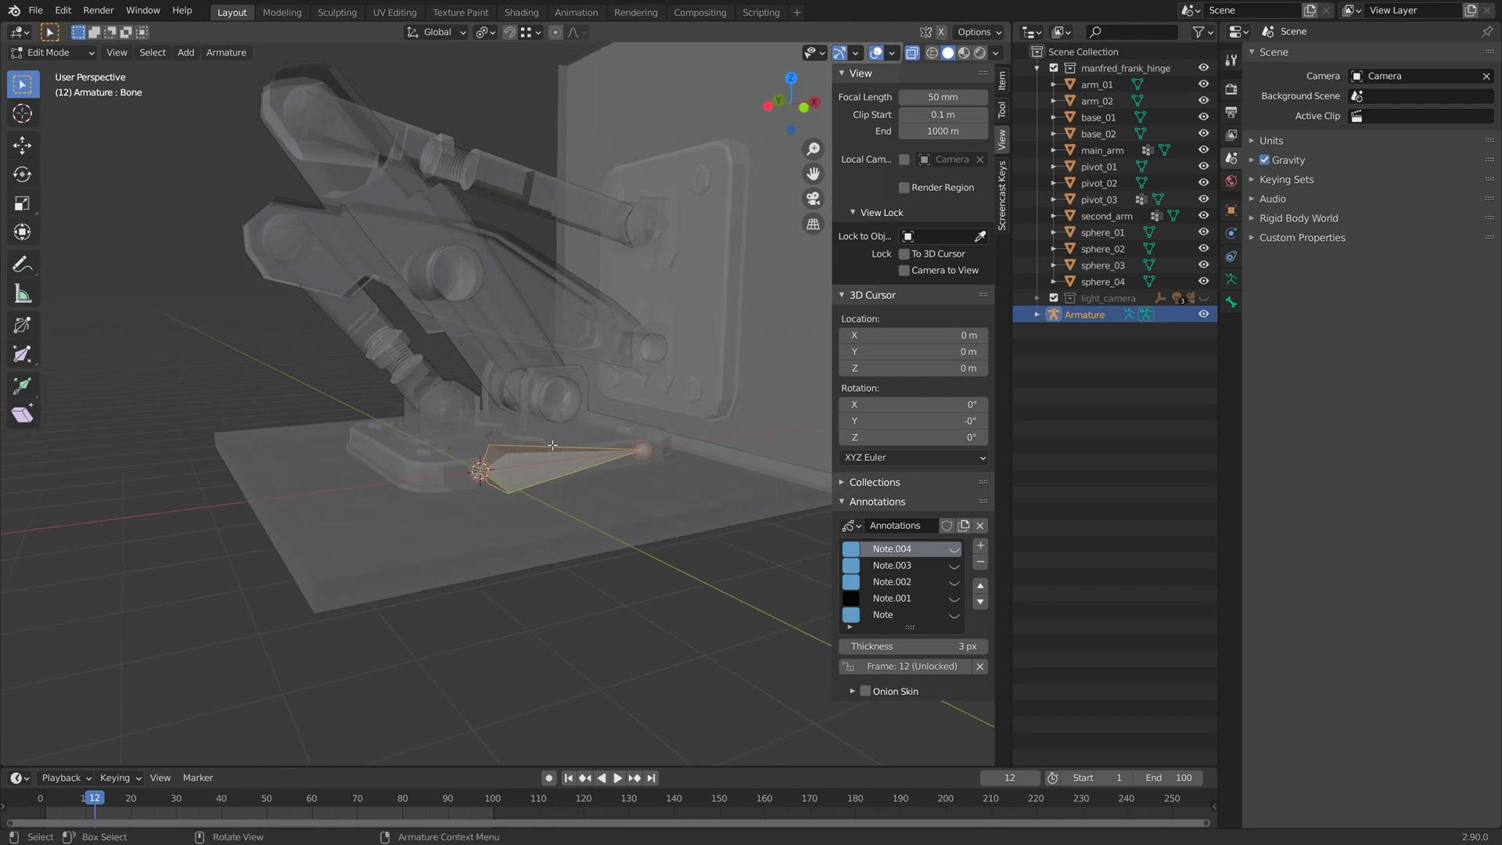
- Set the bone's rotation mode to XYZ Euler in Pose Mode
key(ctrl+Tab)
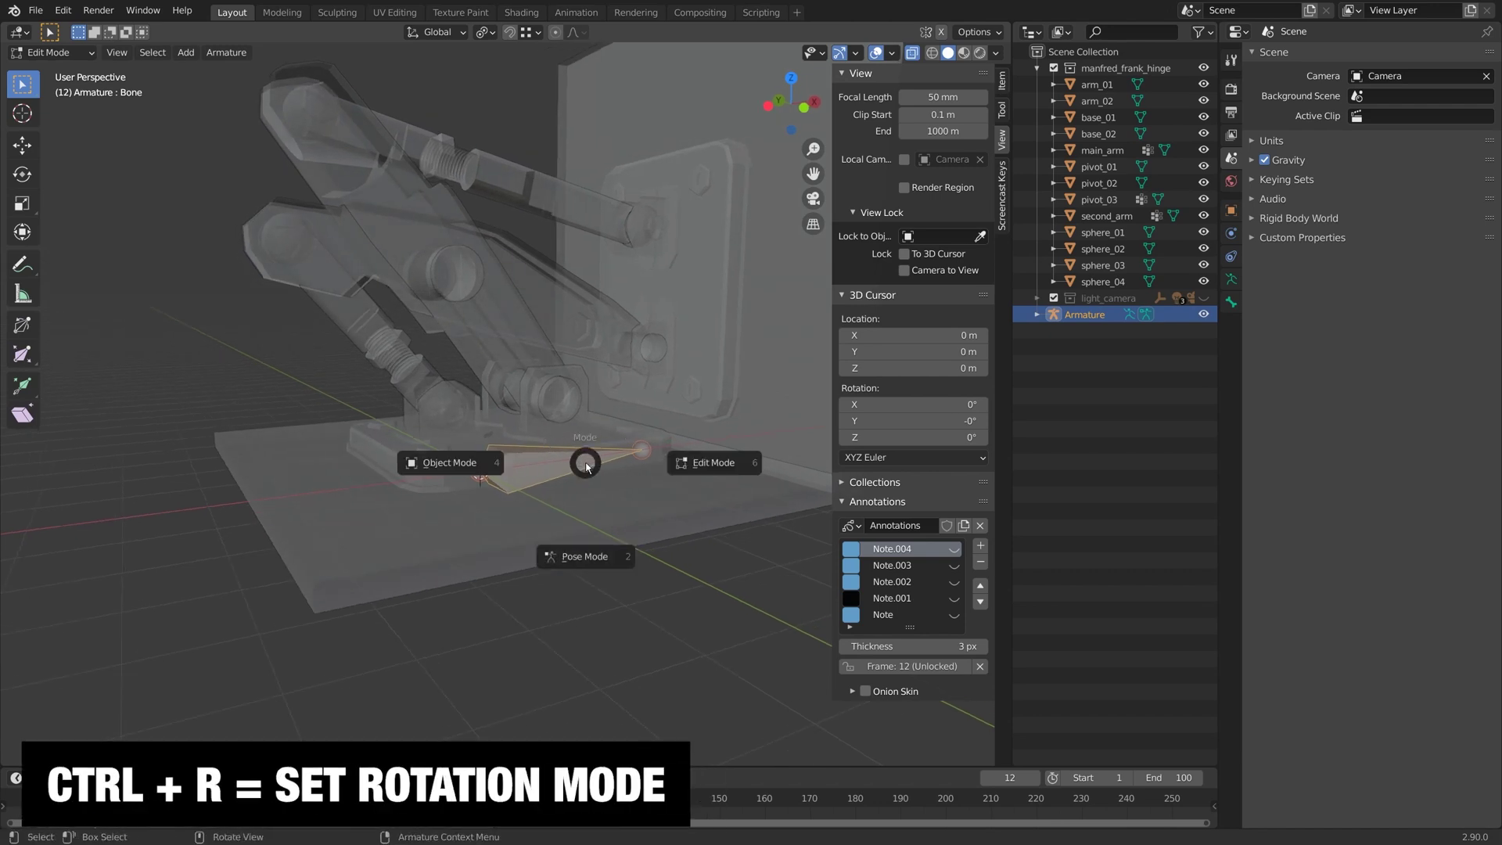
click(607, 557)
click(536, 463)
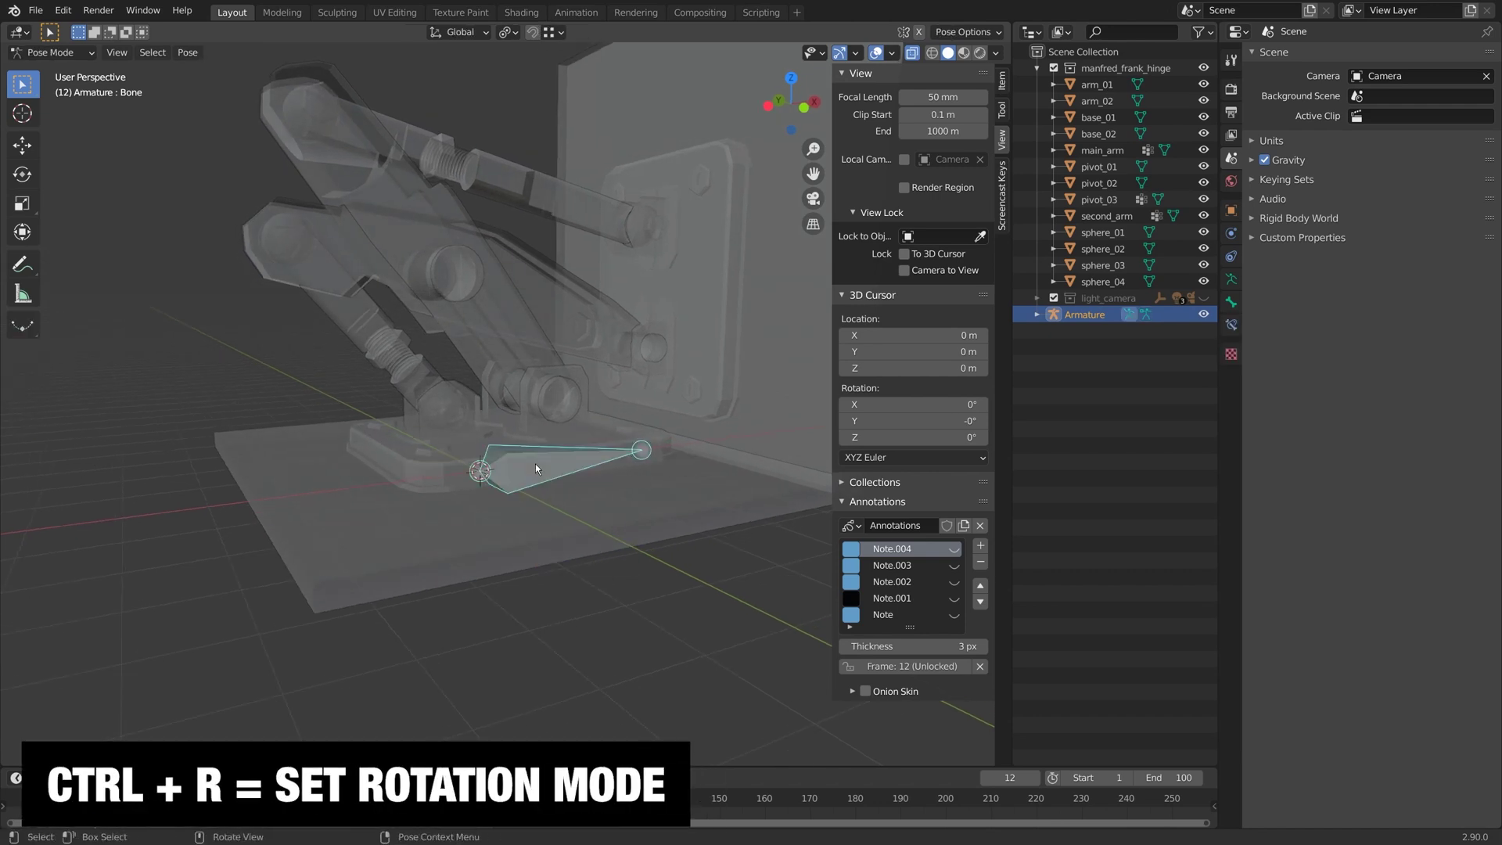
key(ctrl+r)
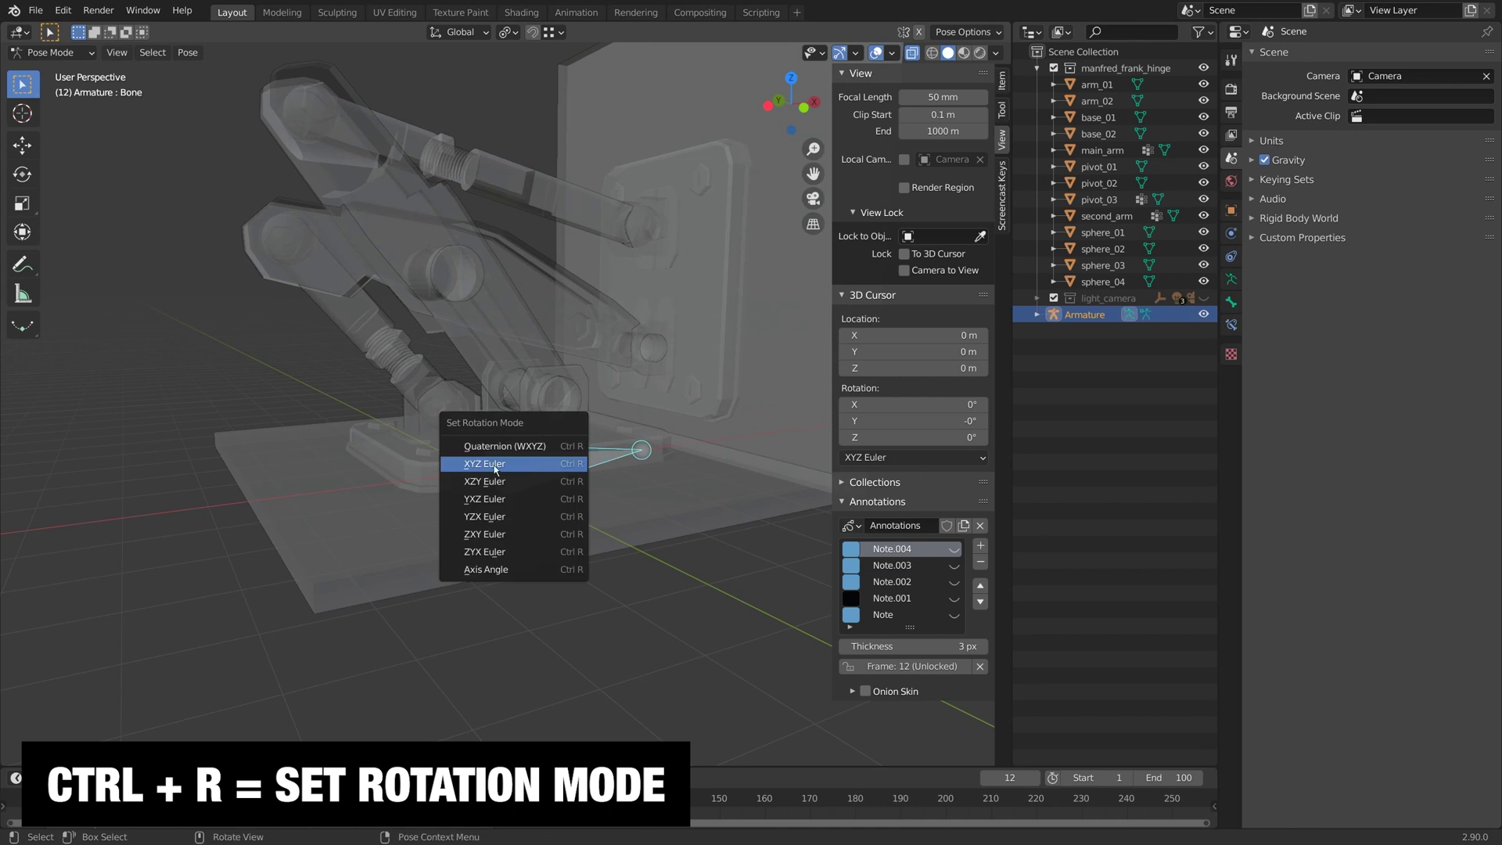
click(534, 465)
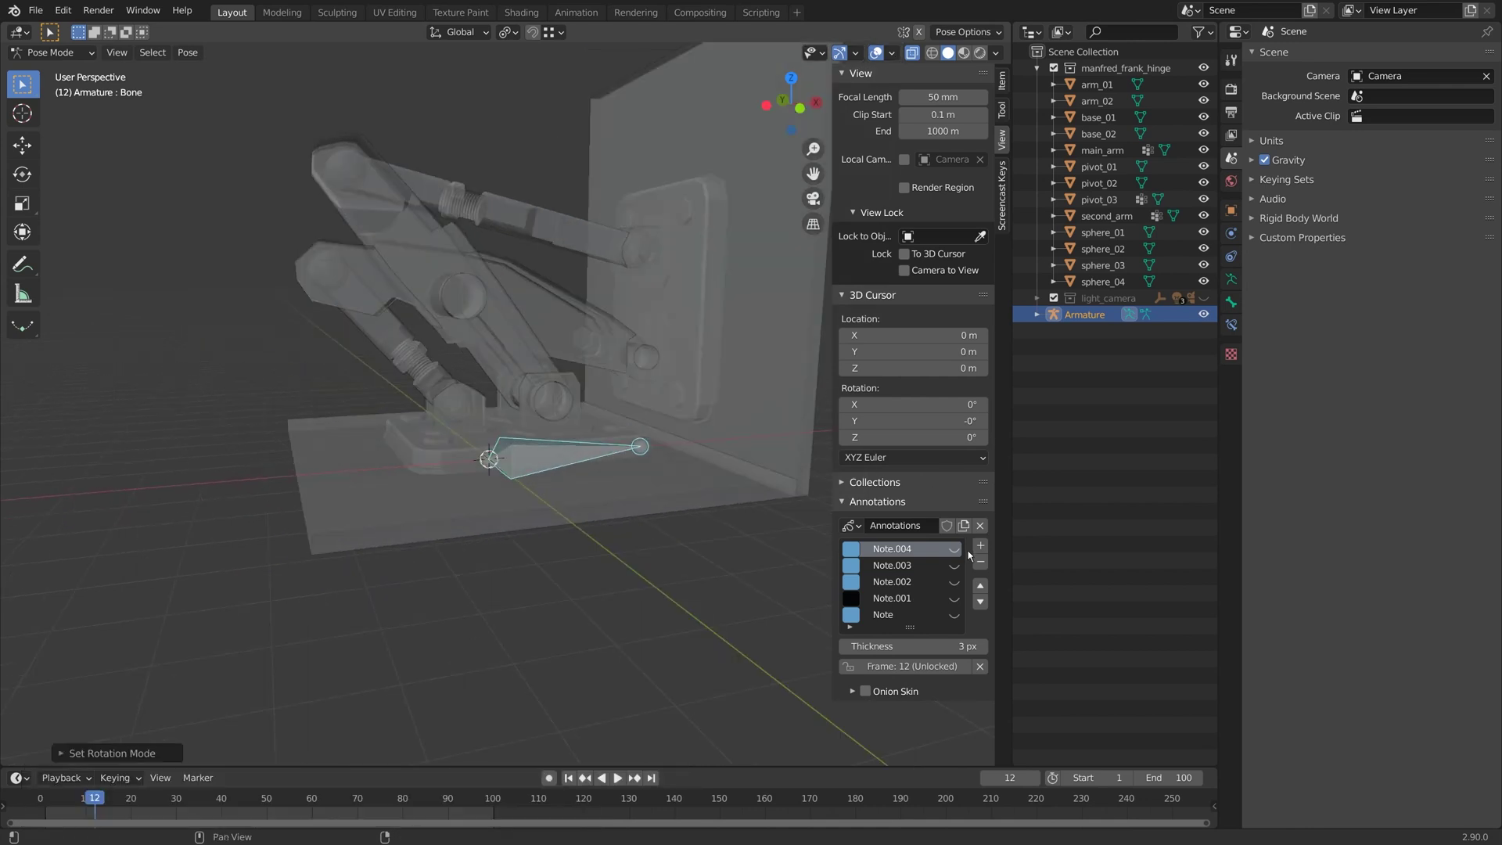
- Add a red annotation layer and sketch the planned bone lines from pivot to pivot along the hinge arms
click(980, 546)
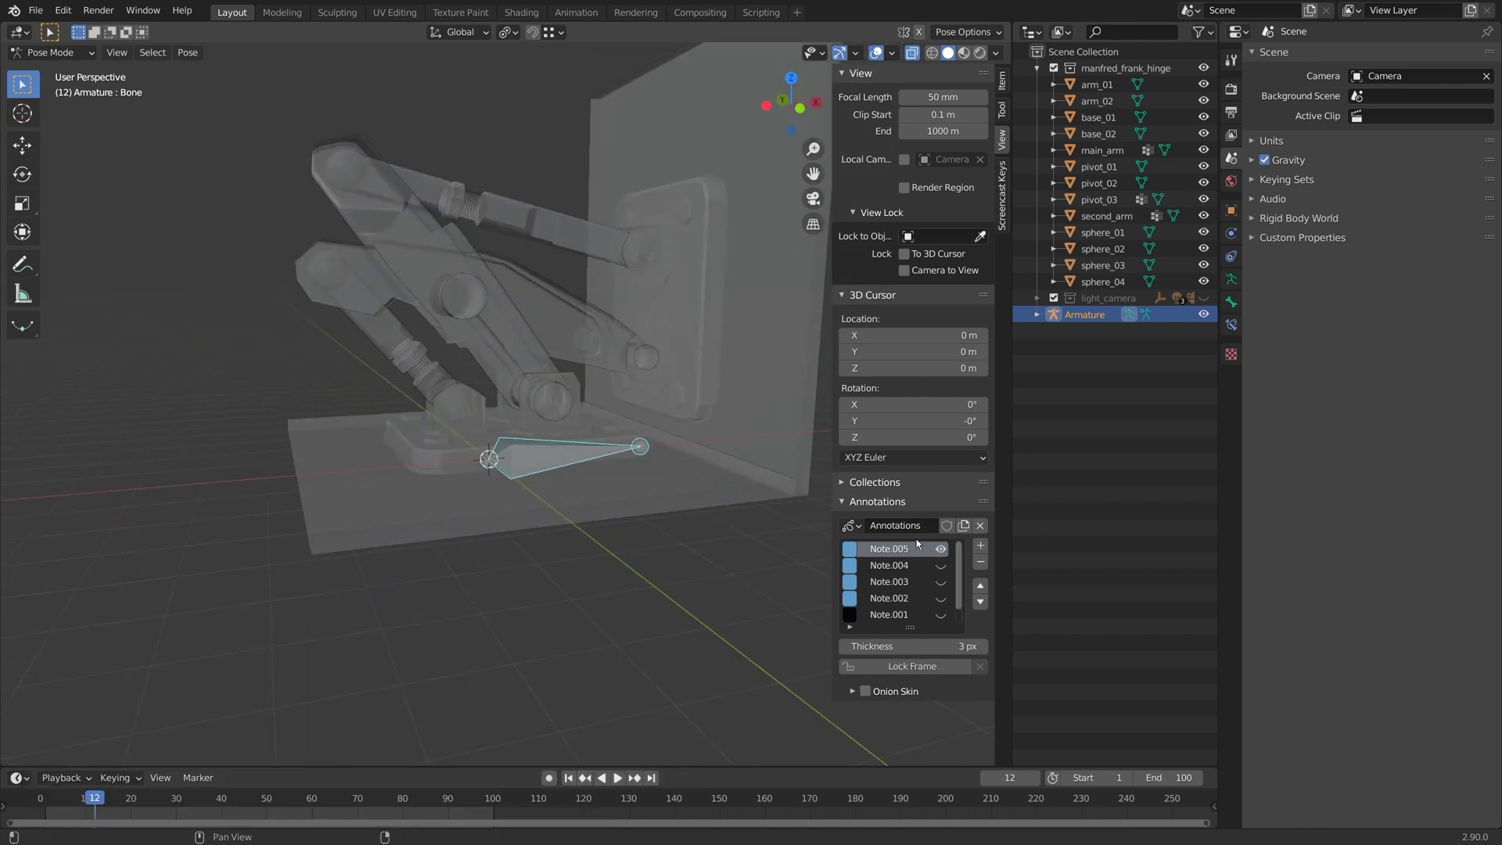
click(850, 551)
click(917, 436)
key(d)
drag(560, 395, 365, 171)
drag(365, 170, 389, 192)
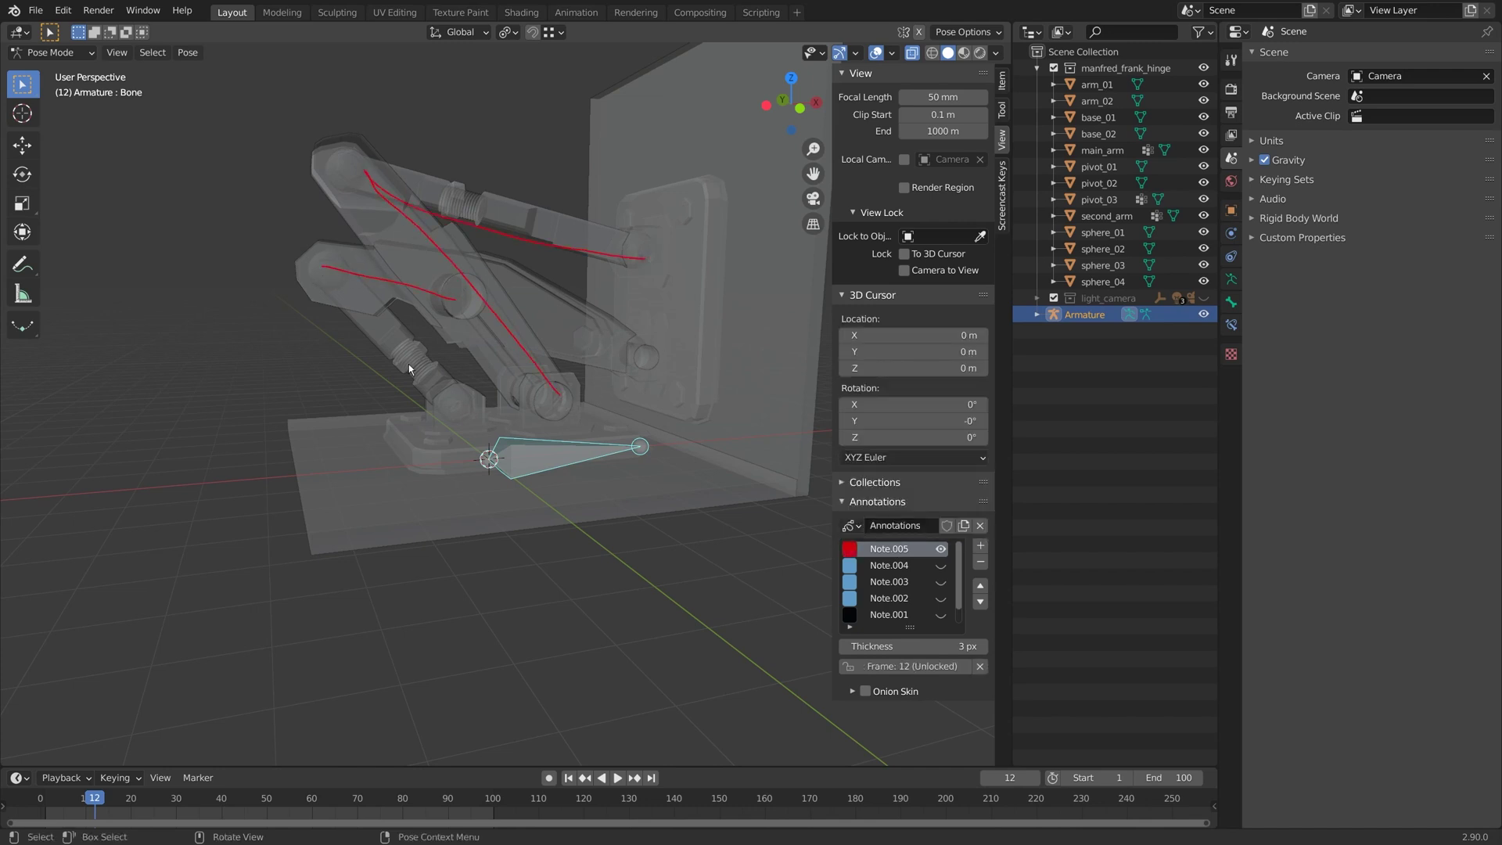
drag(462, 417, 368, 272)
drag(673, 167, 732, 170)
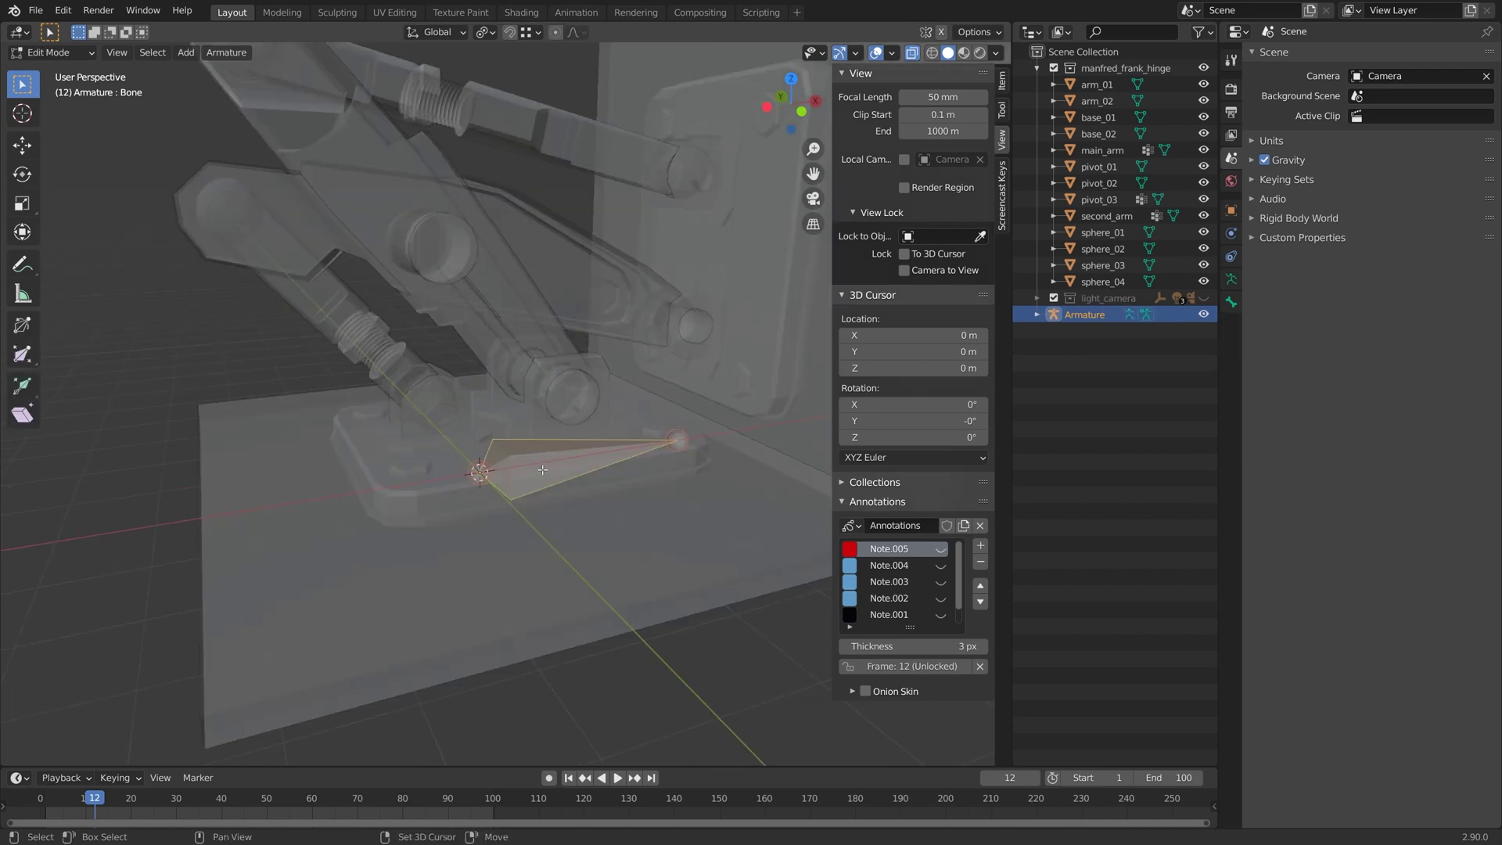
- Duplicate the base bone and move the copy upward along the Z axis
key(shift+d)
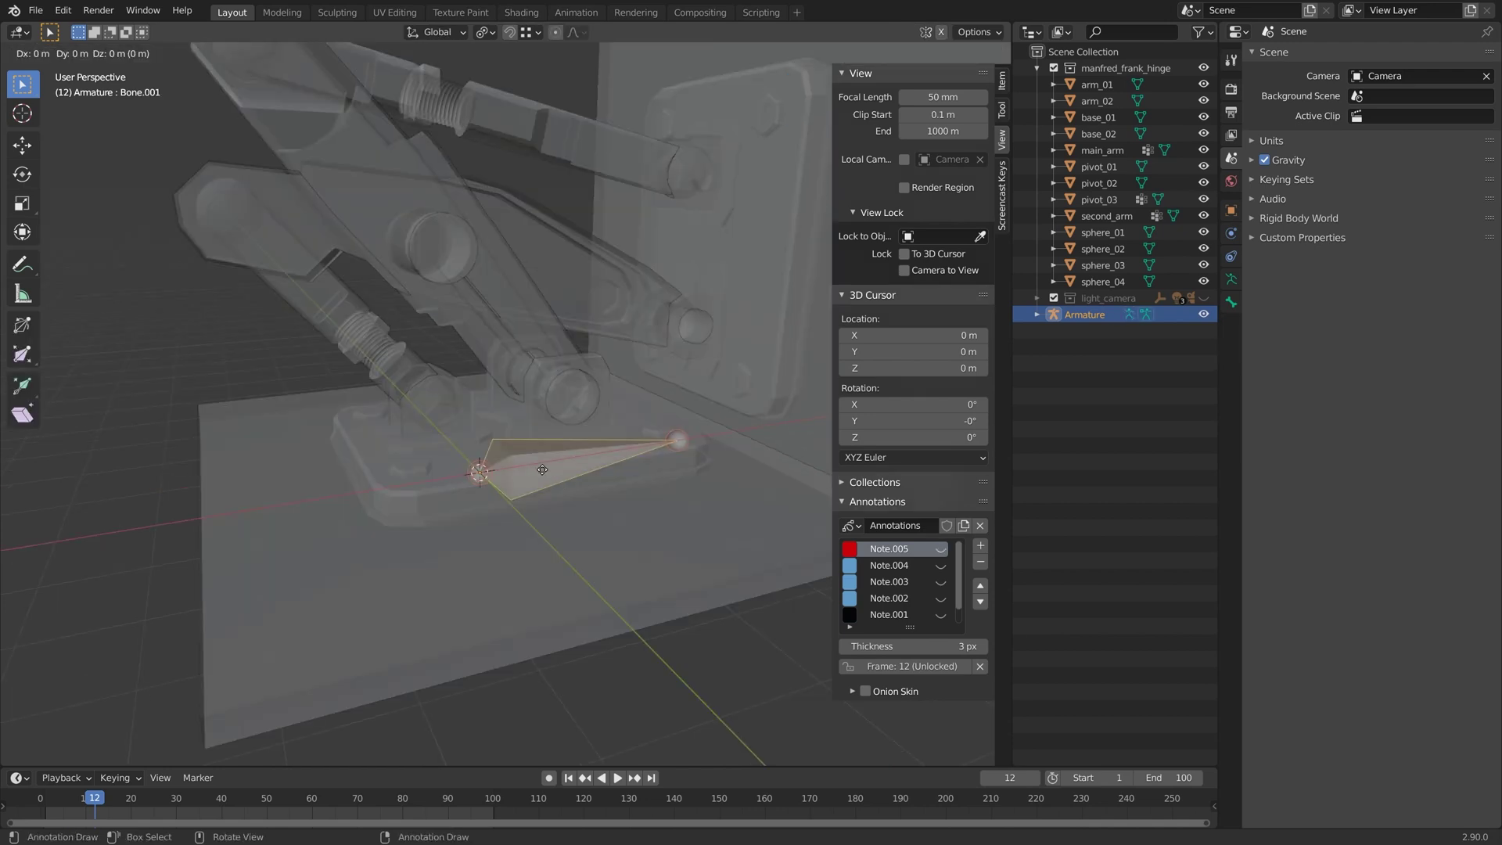
key(z)
click(546, 414)
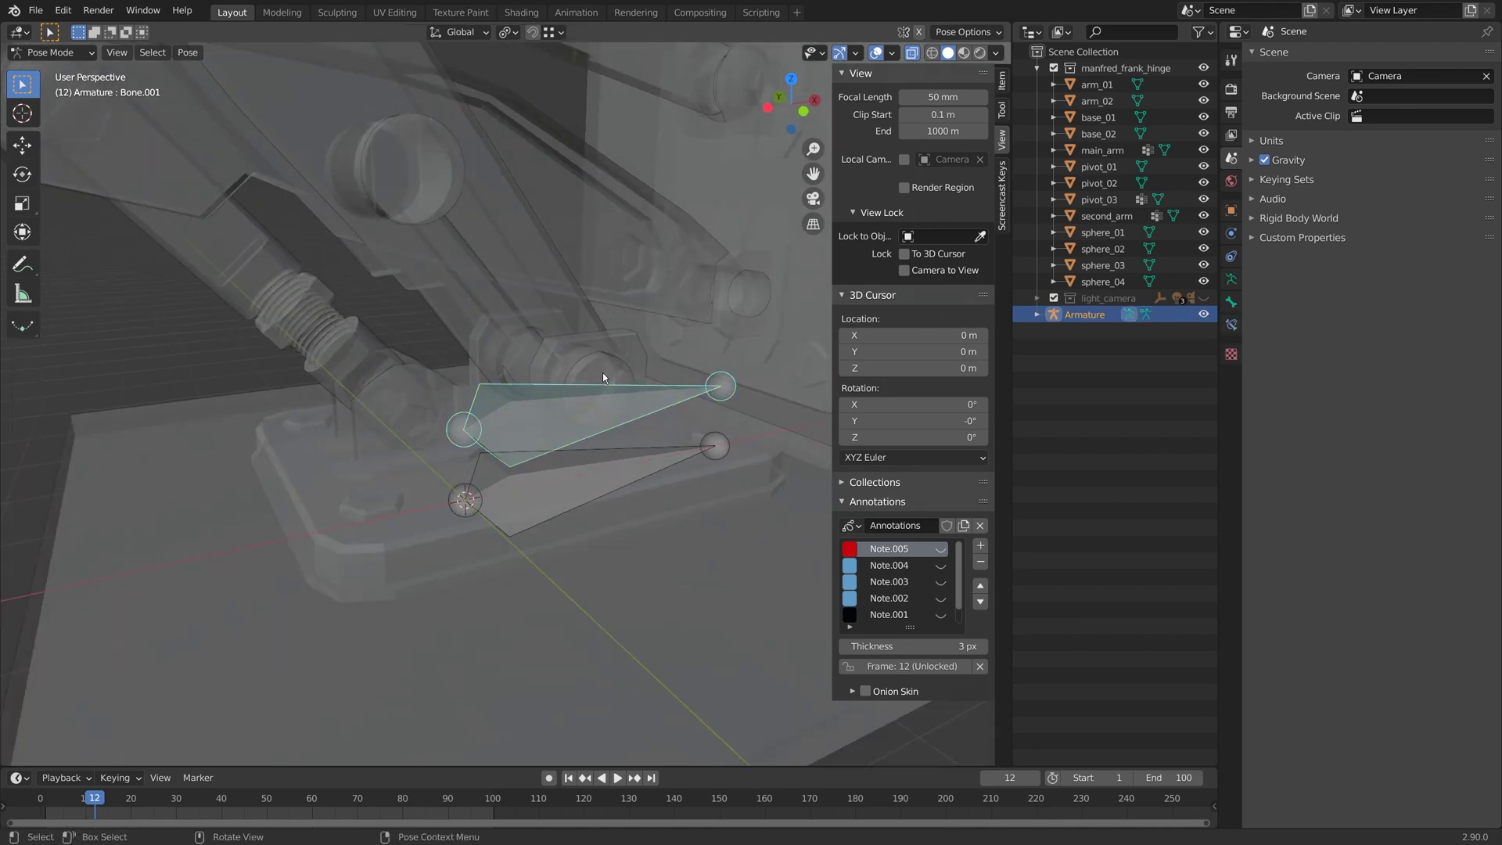
- Snap the 3D cursor to the pivot_01 object in Object Mode
click(604, 368)
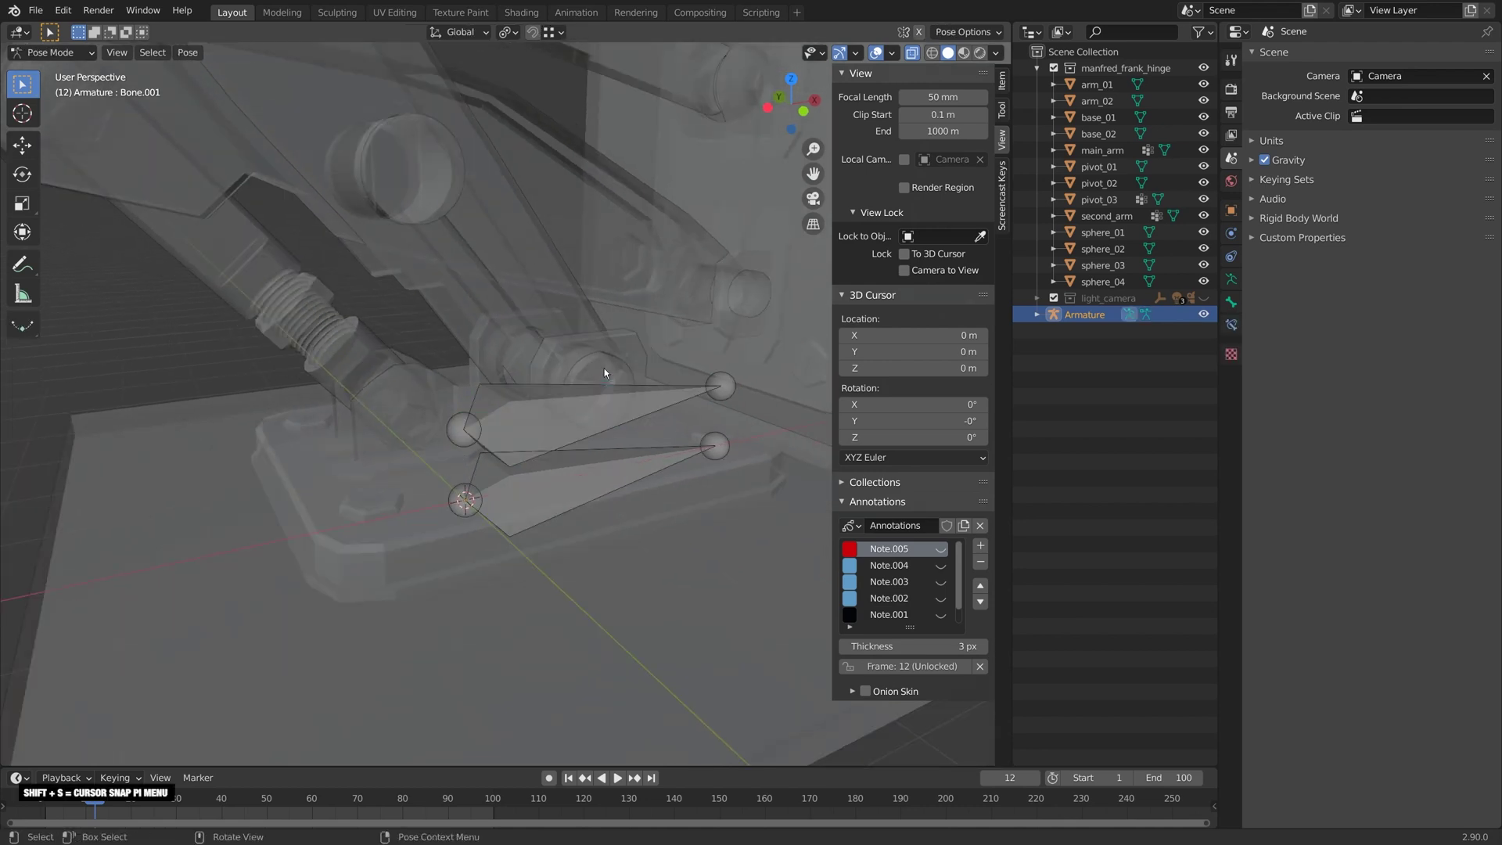
key(ctrl+Tab)
click(593, 365)
mouse_move(592, 365)
middle_down()
mouse_move(635, 347)
mouse_move(605, 368)
middle_up()
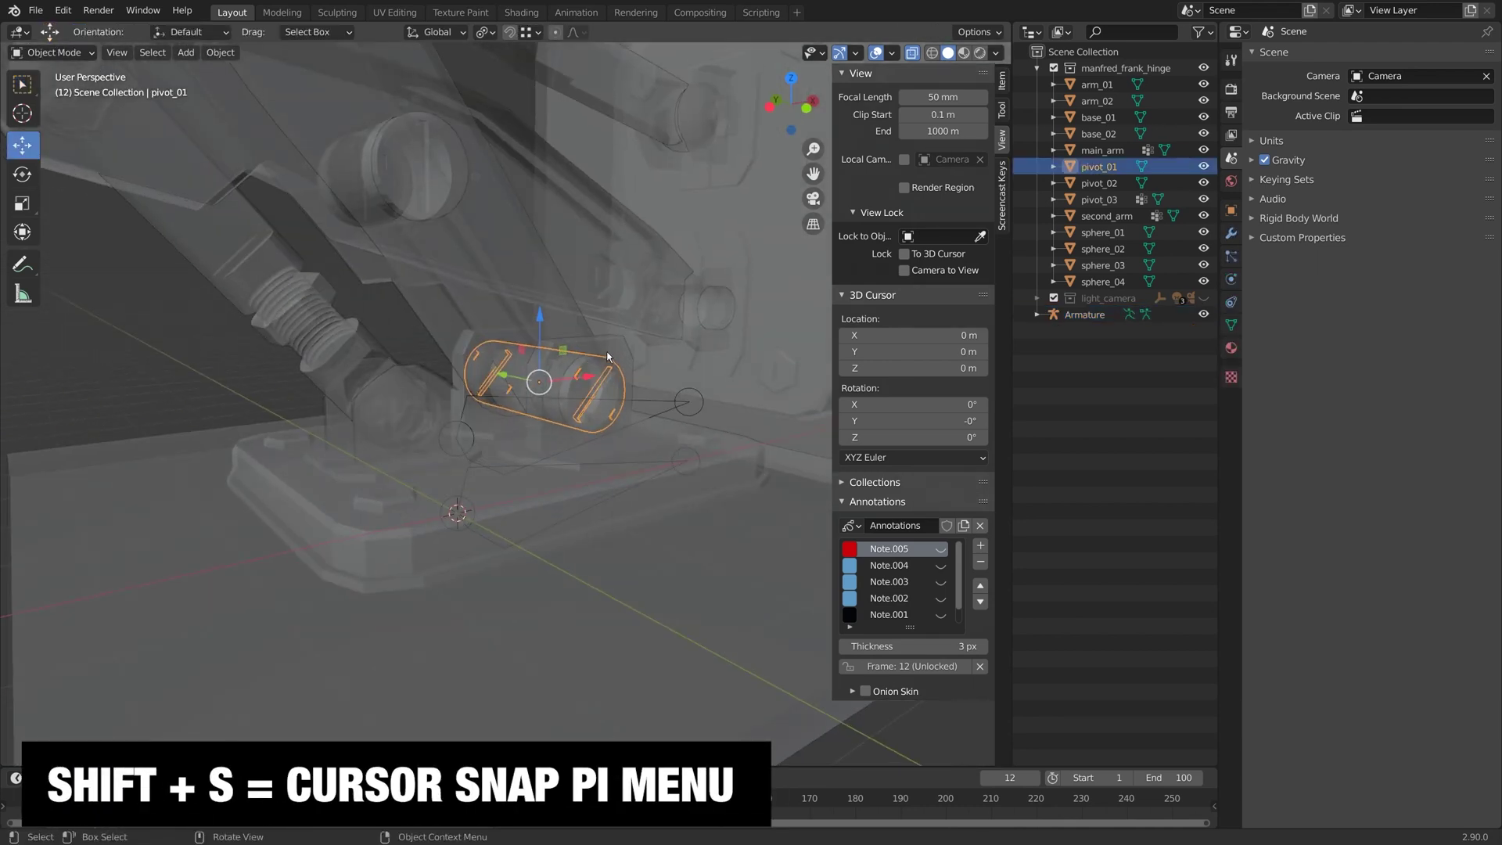
key(shift+s)
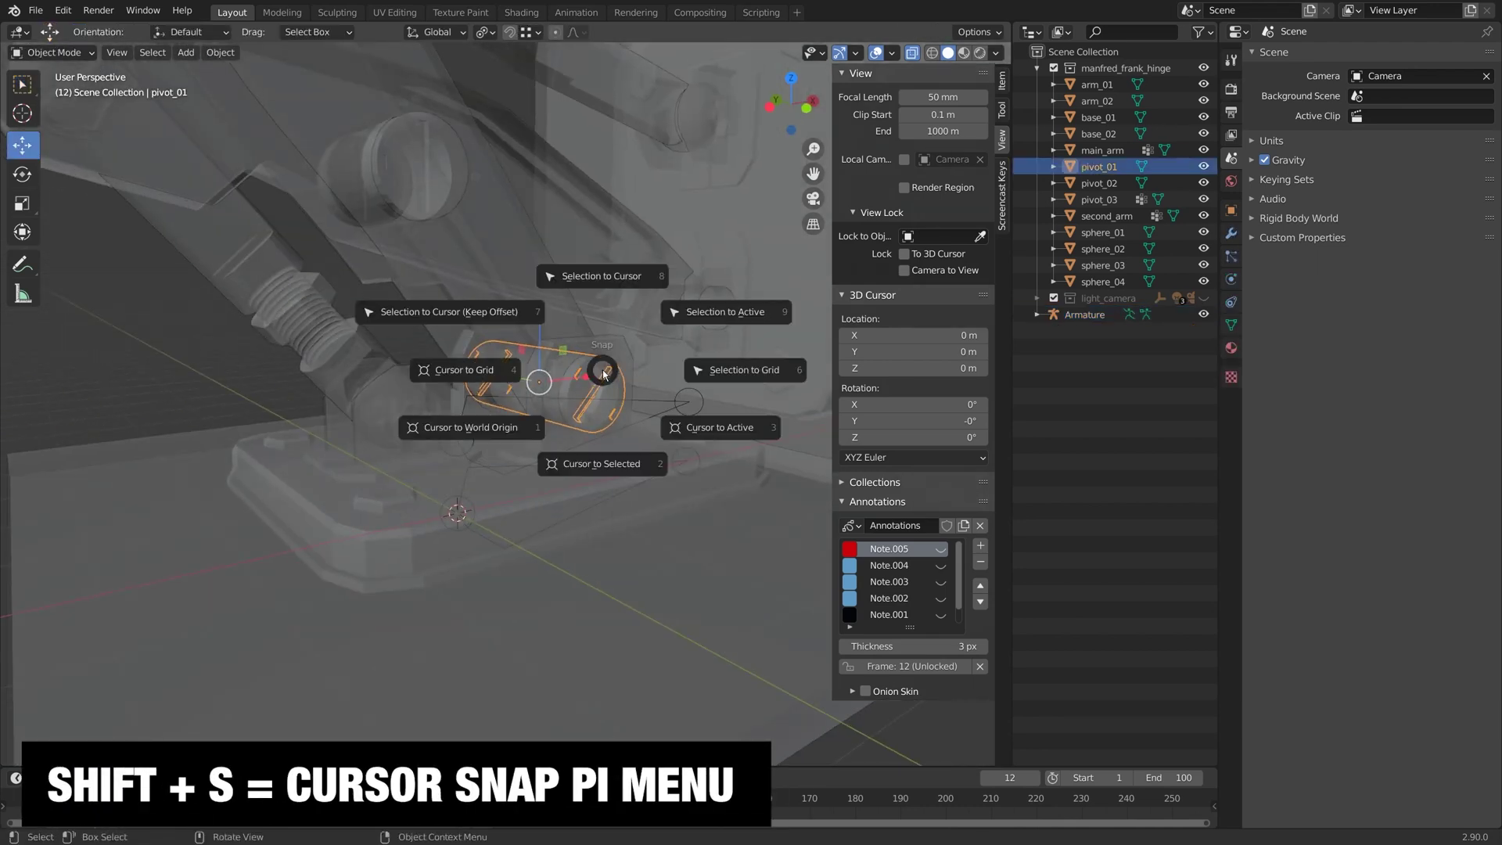
click(601, 464)
- Snap the duplicated bone of the armature to the 3D cursor at the base pivot
click(469, 404)
click(468, 403)
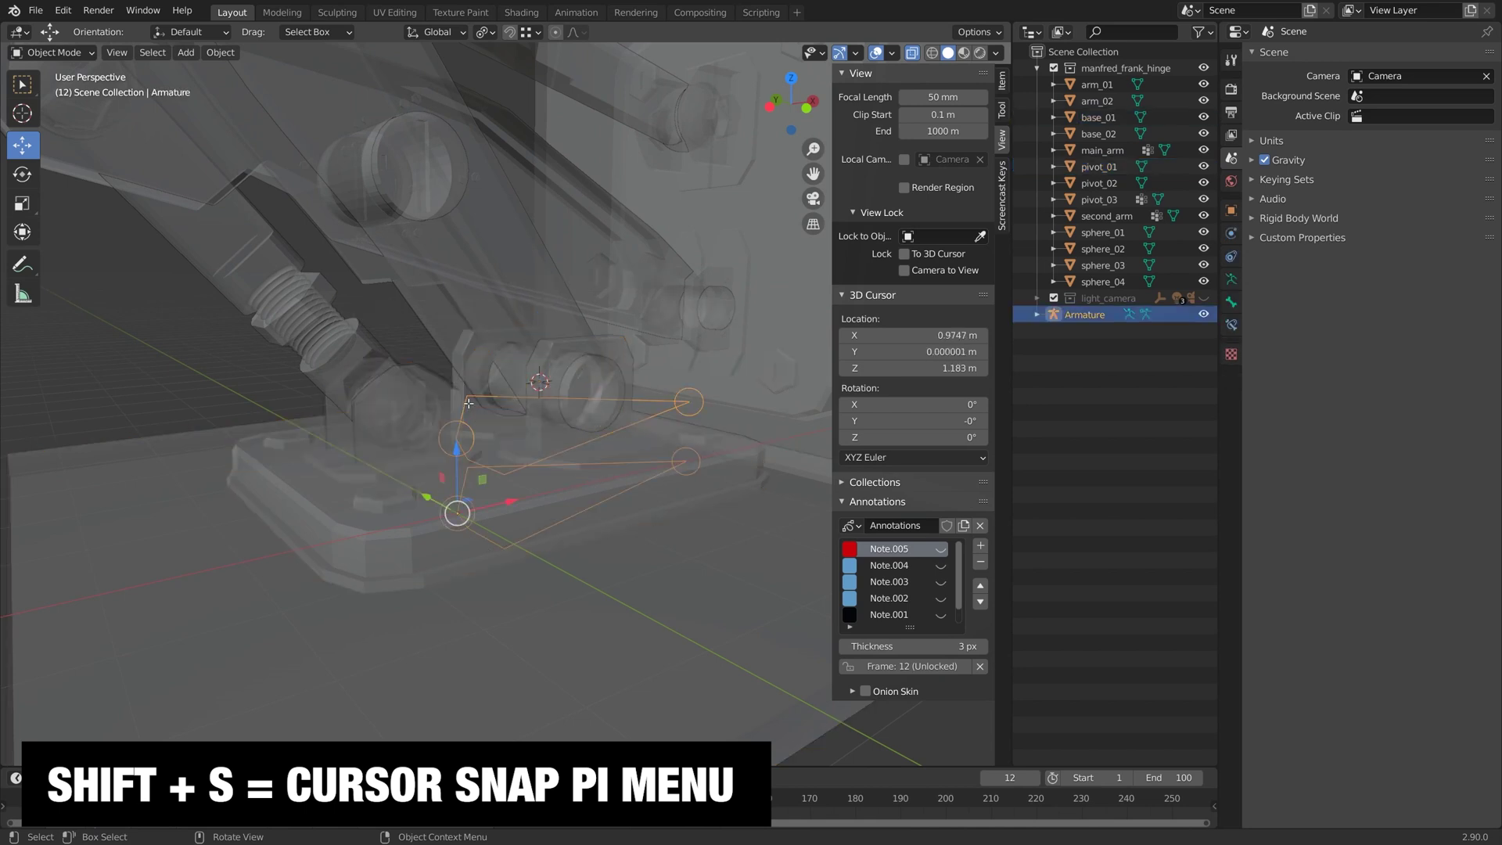
key(Tab)
click(475, 402)
key(shift+s)
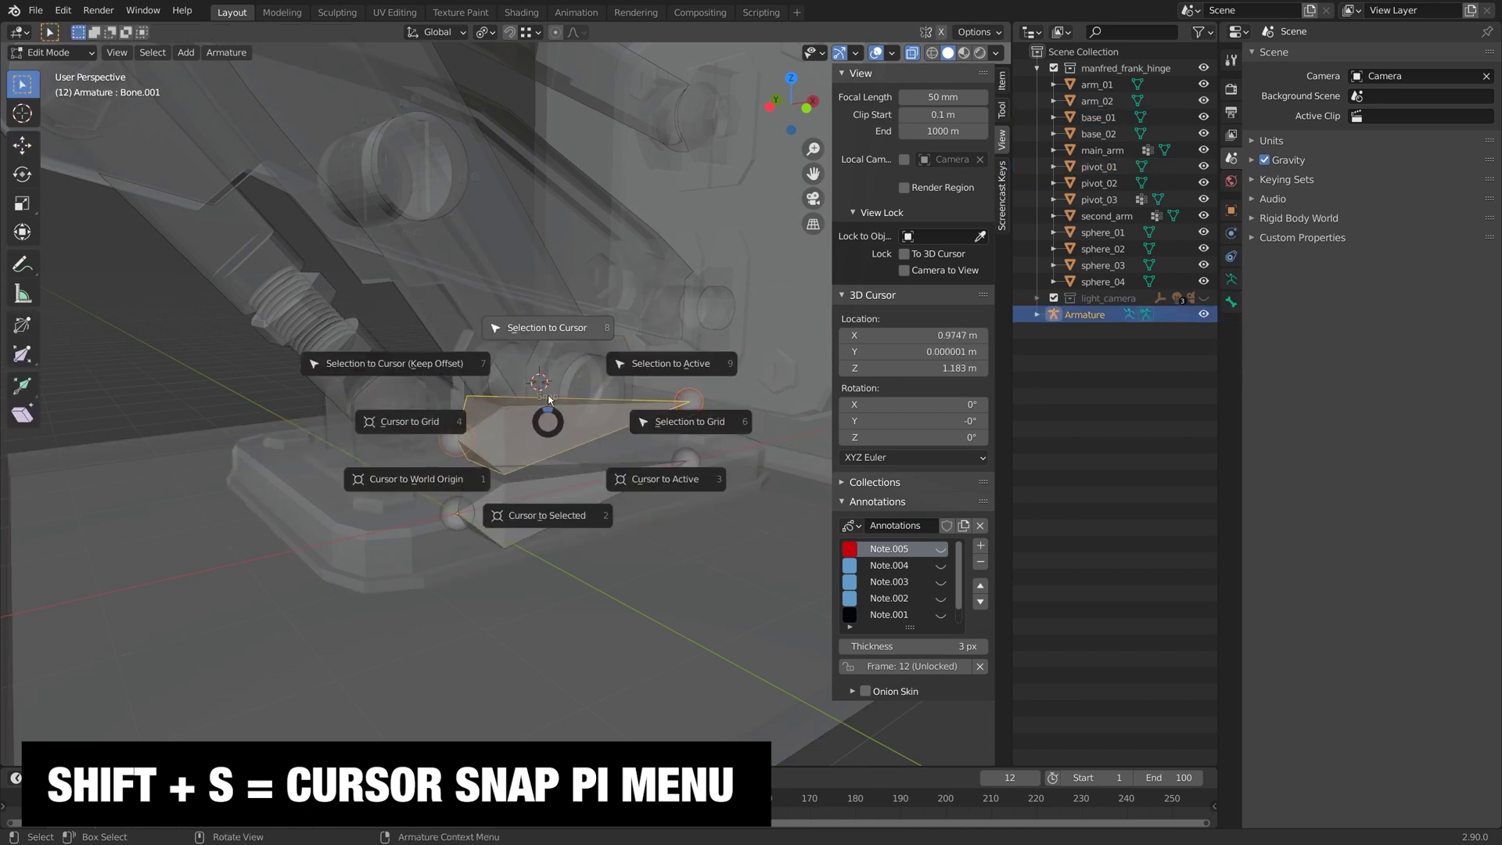
click(543, 325)
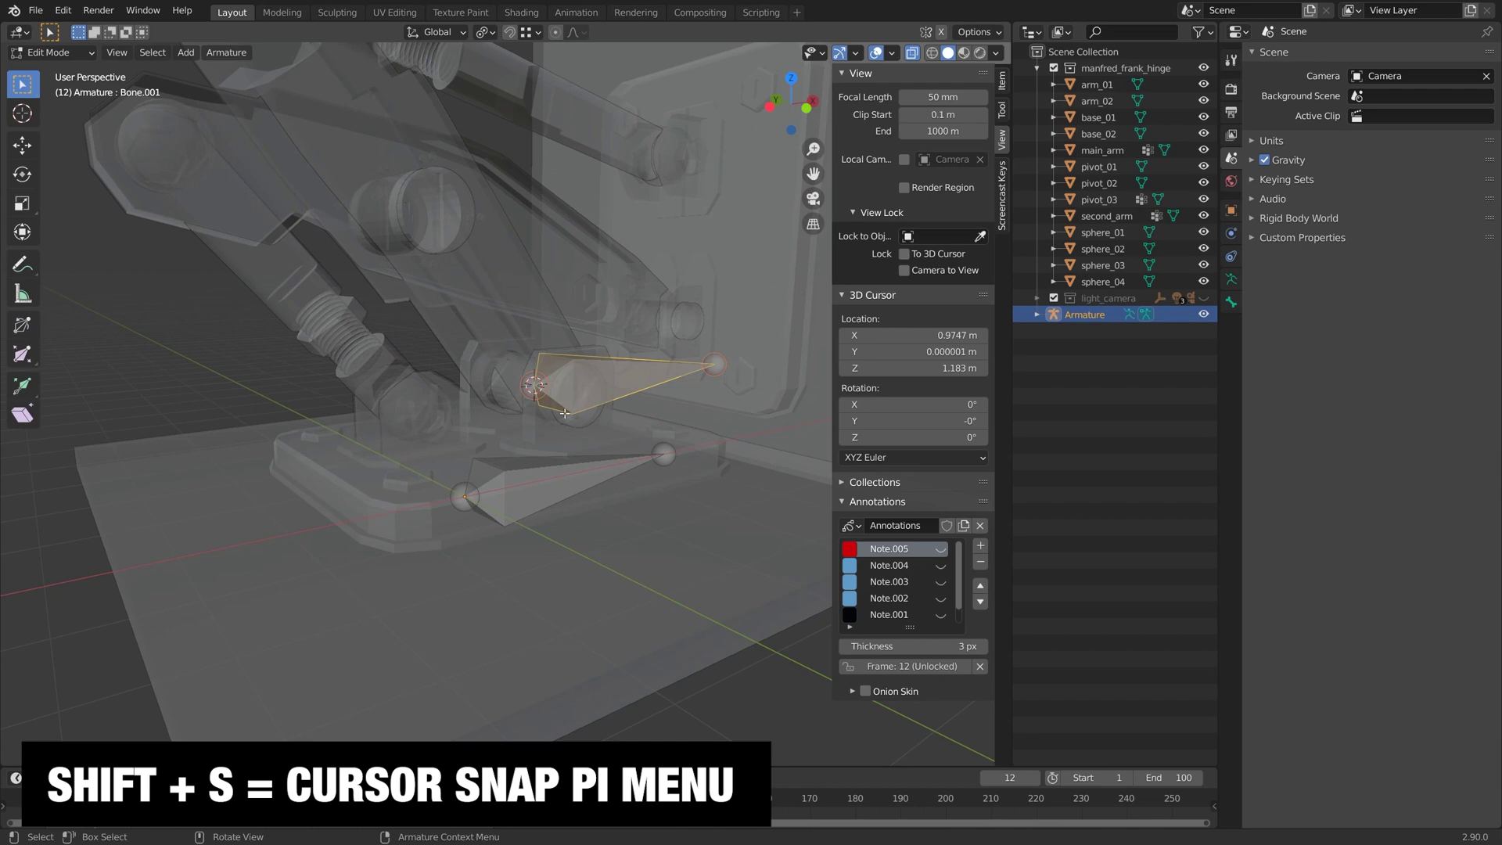
- Move the duplicated bone's tip up along the main arm toward its upper pivot in front view
click(712, 358)
key(KP_1)
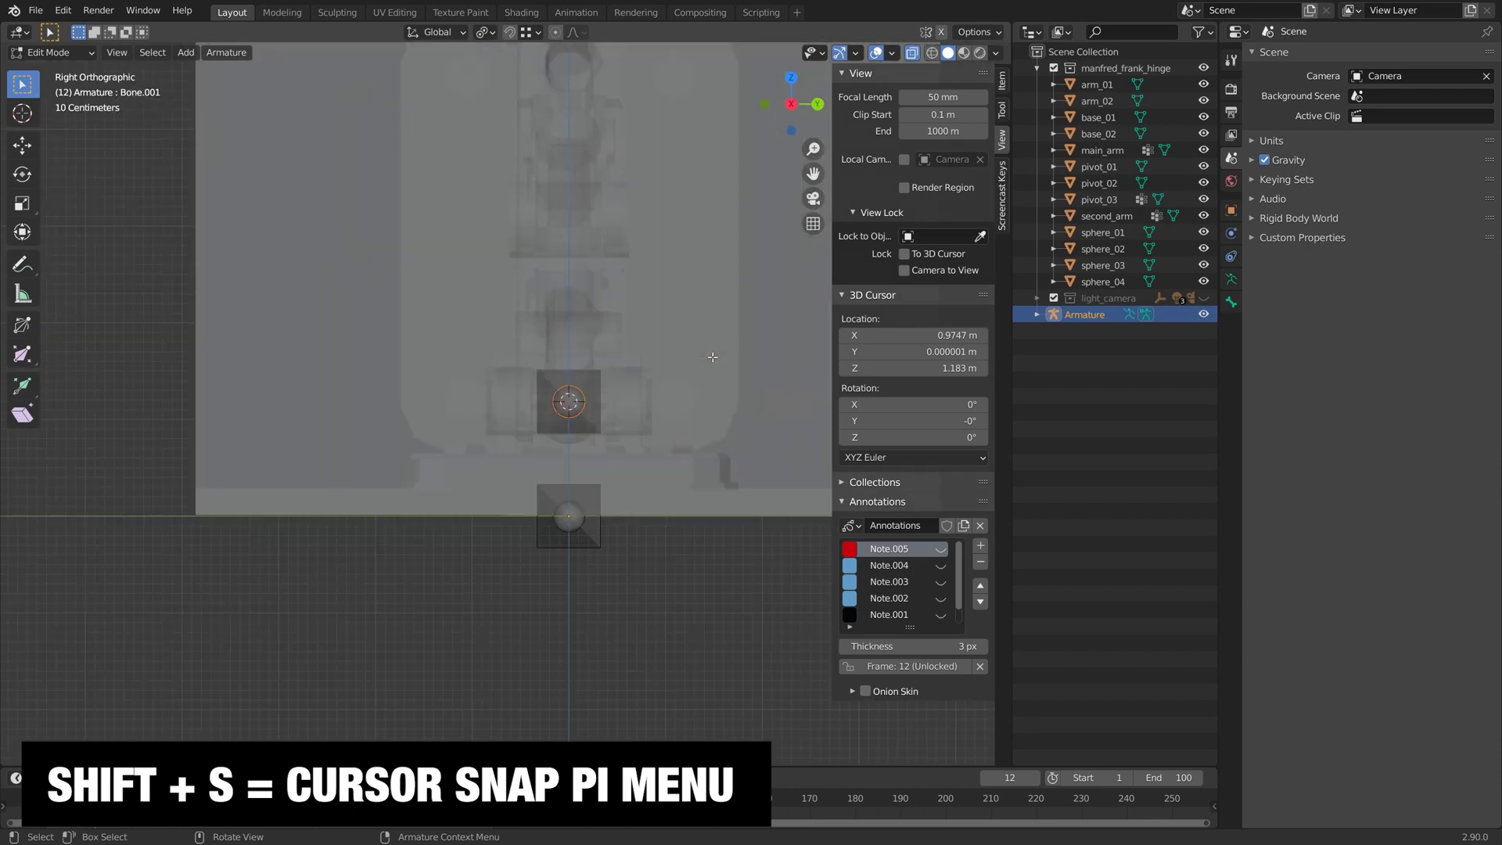
key(Tab)
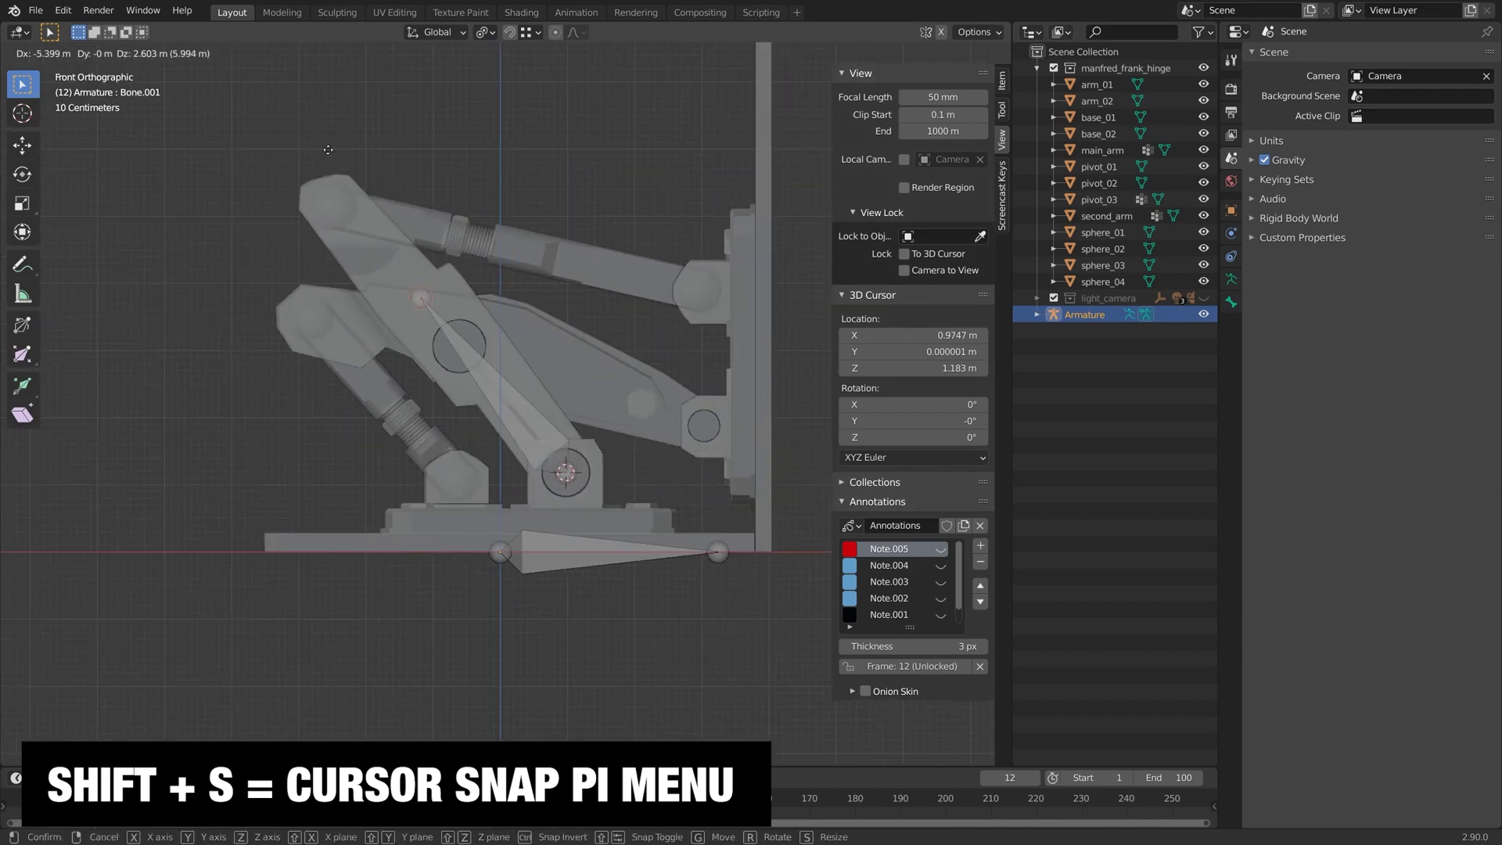
- Snap the 3D cursor to the main arm's upper pivot sphere and snap the bone's tip to it
middle_drag(594, 368, 455, 350)
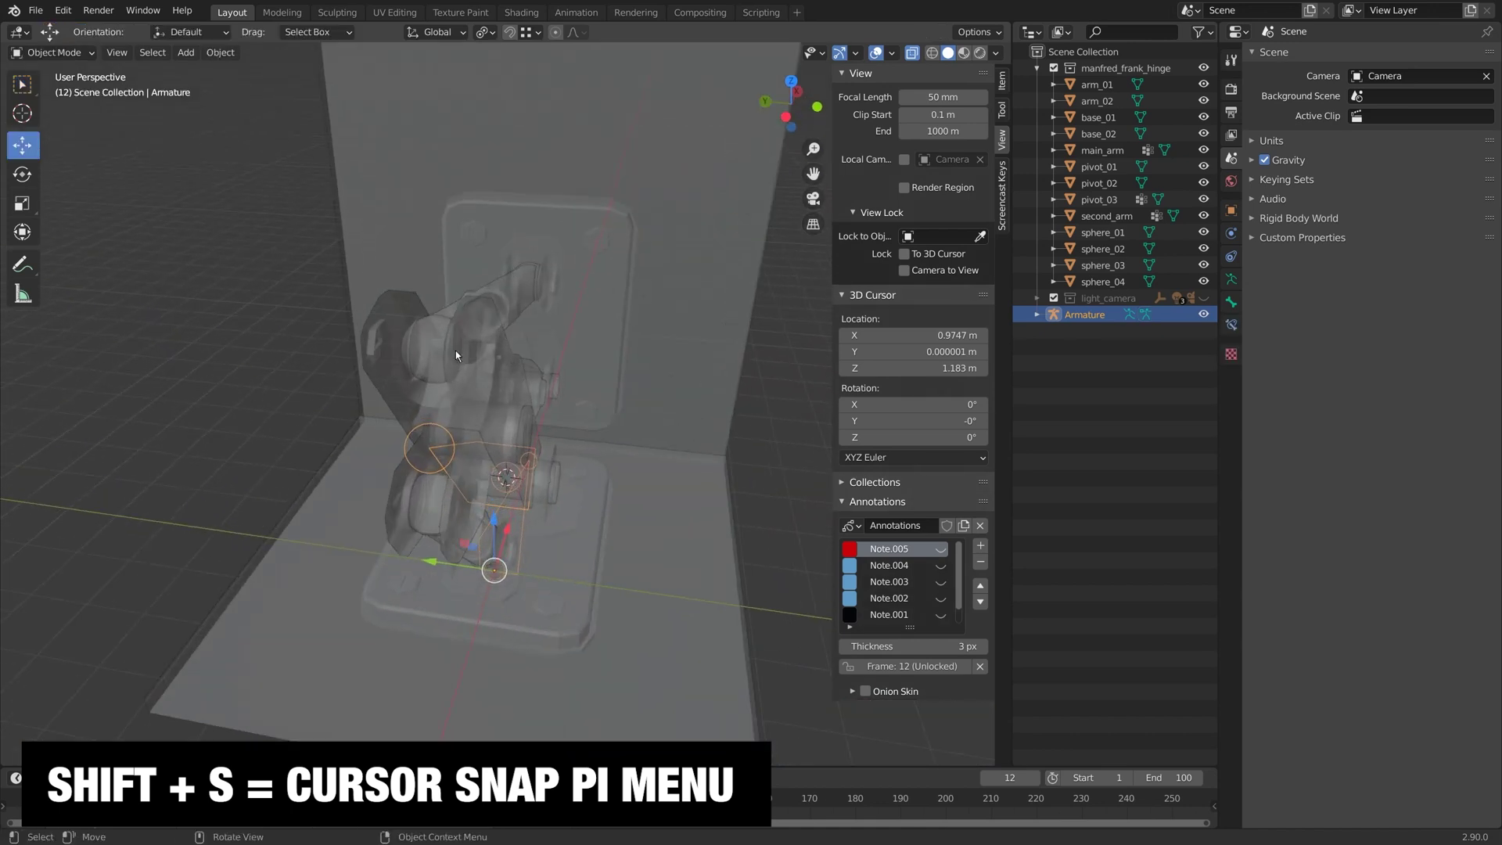
click(442, 337)
click(436, 322)
key(Tab)
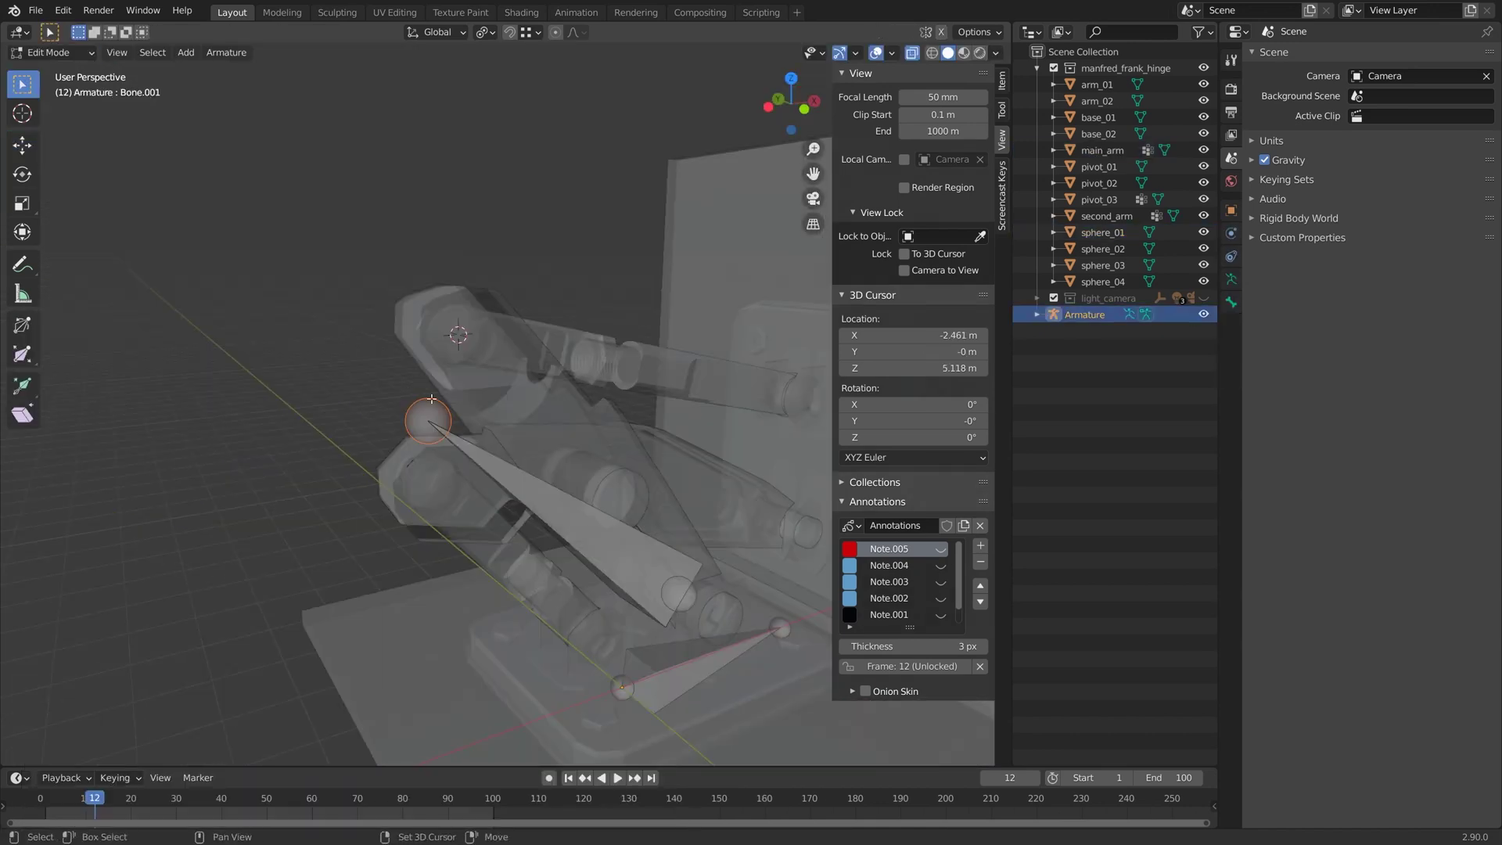
key(shift+s)
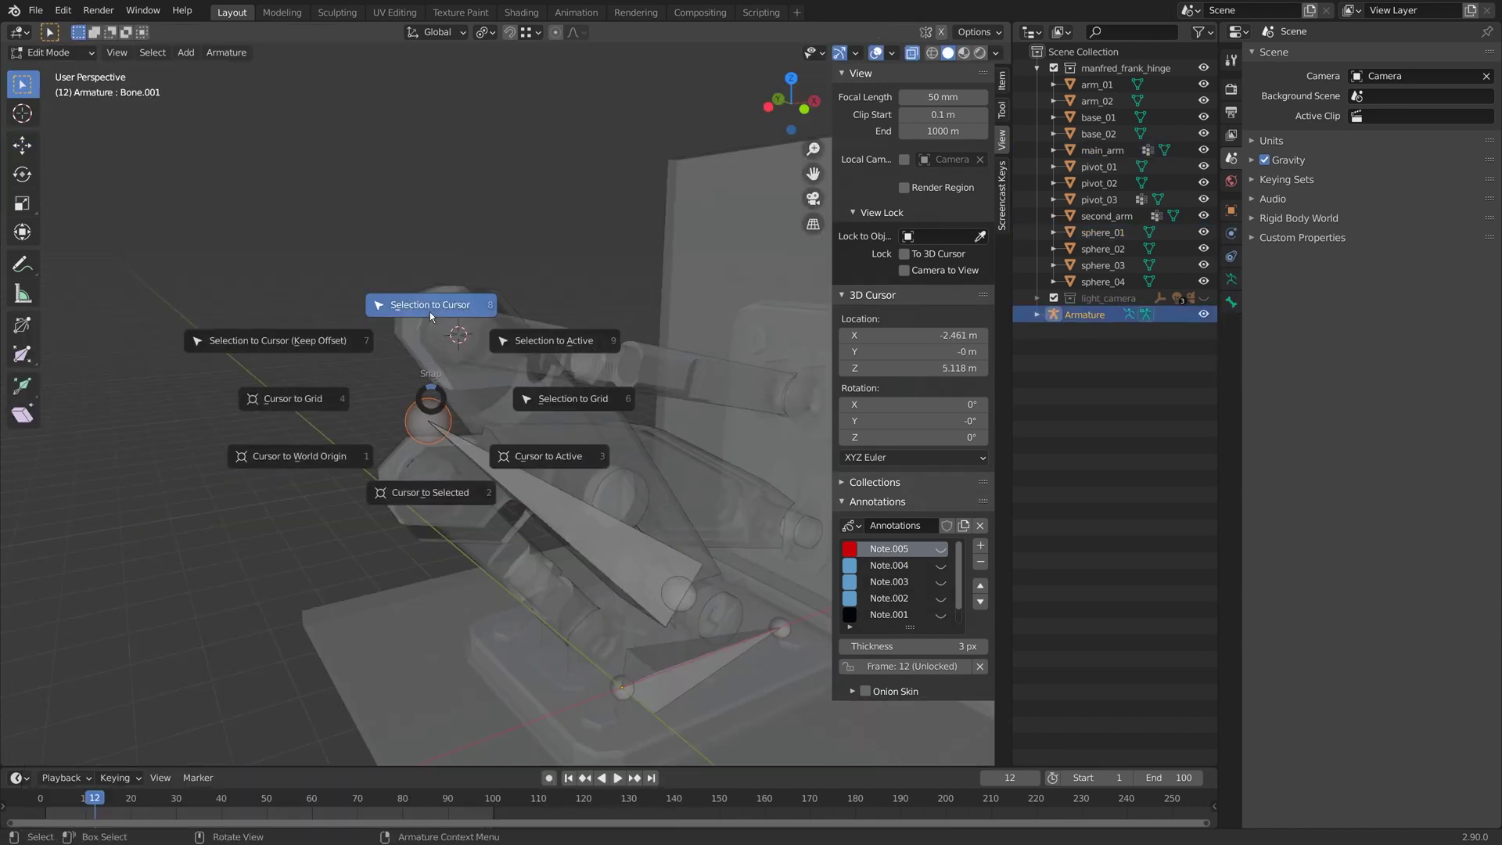
click(430, 312)
- Extrude a second bone from the main arm's upper end along the upper link toward the wall plate
middle_drag(438, 336, 509, 360)
key(KP_3)
key(KP_1)
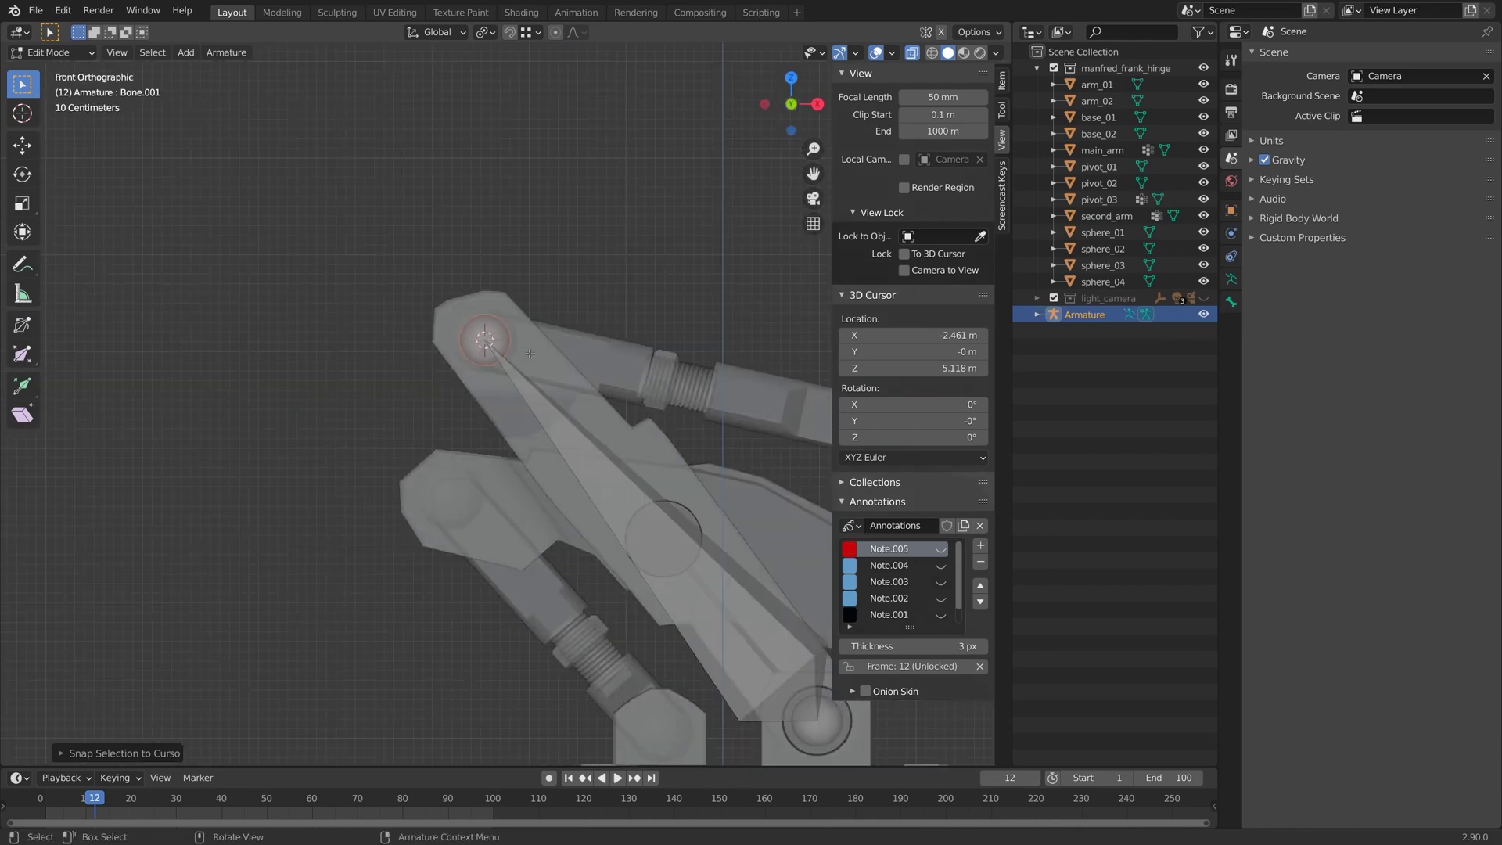
key(e)
click(773, 409)
middle_drag(773, 409, 798, 469)
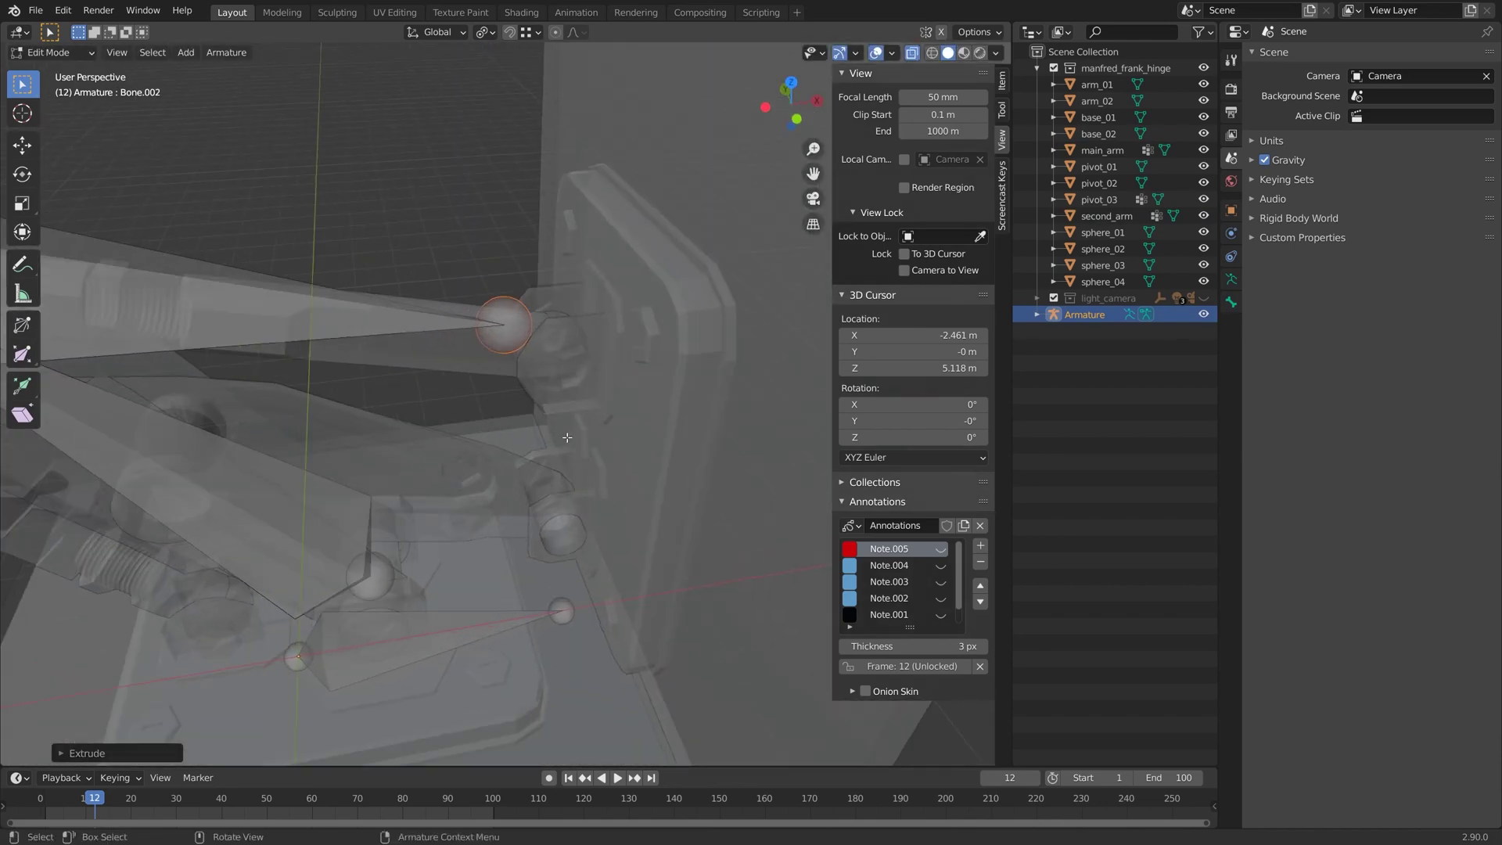
- Snap the 3D cursor to sphere_02 at the upper wall pivot
key(Tab)
key(Tab)
key(Tab)
click(561, 329)
key(shift+s)
click(574, 422)
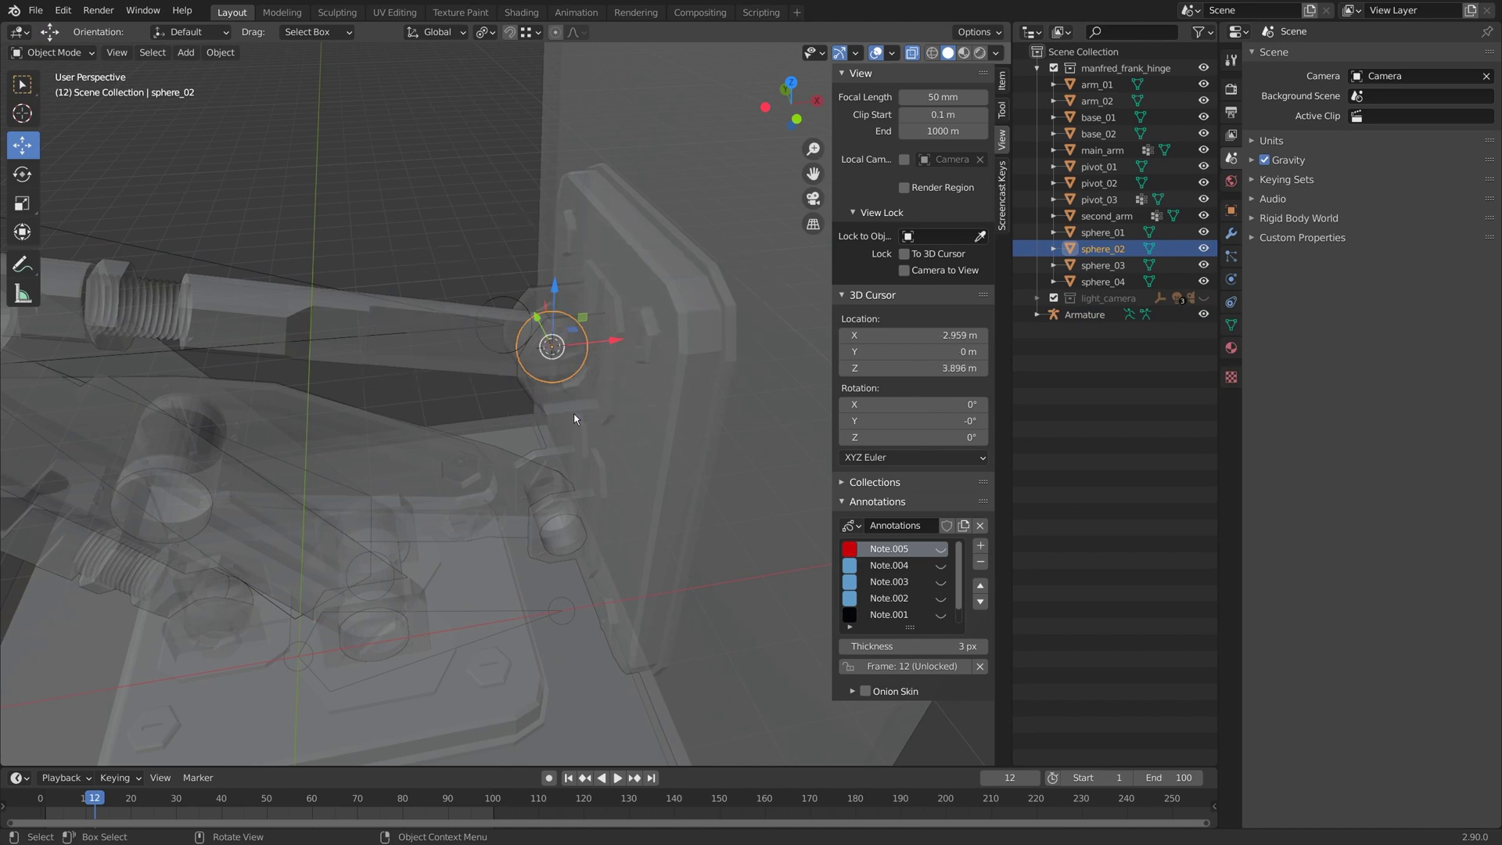
- Snap the upper link bone's tip to the 3D cursor in the armature's Edit Mode
key(Tab)
key(Tab)
click(501, 301)
key(Tab)
key(shift+s)
click(501, 205)
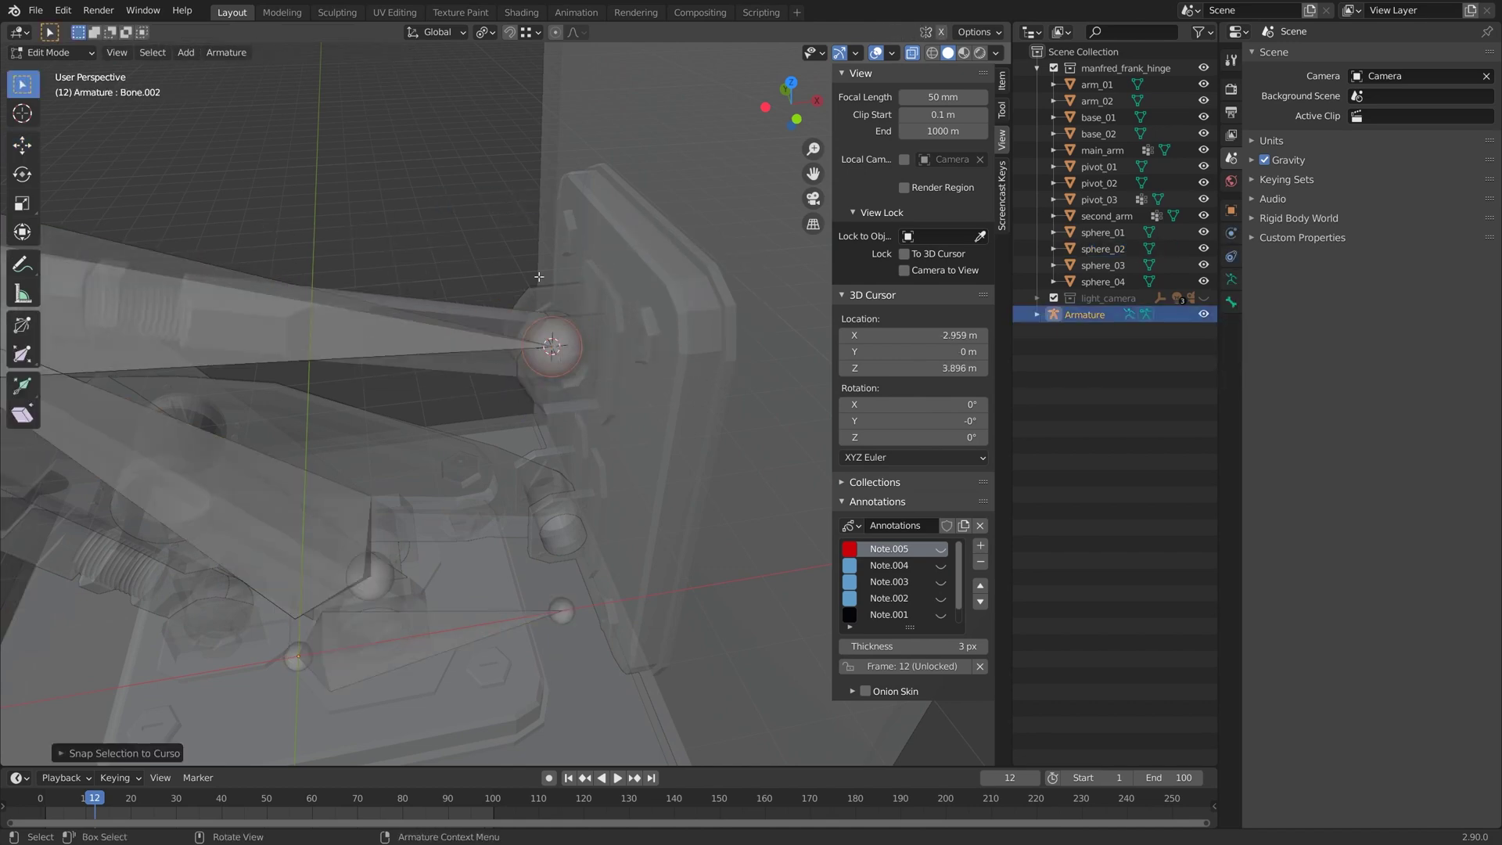
- Extrude a bone down from the upper wall pivot and snap its tip to the cursor placed at pivot_03
scroll(532, 313, down, 3)
middle_drag(532, 313, 594, 329)
scroll(594, 329, up, 3)
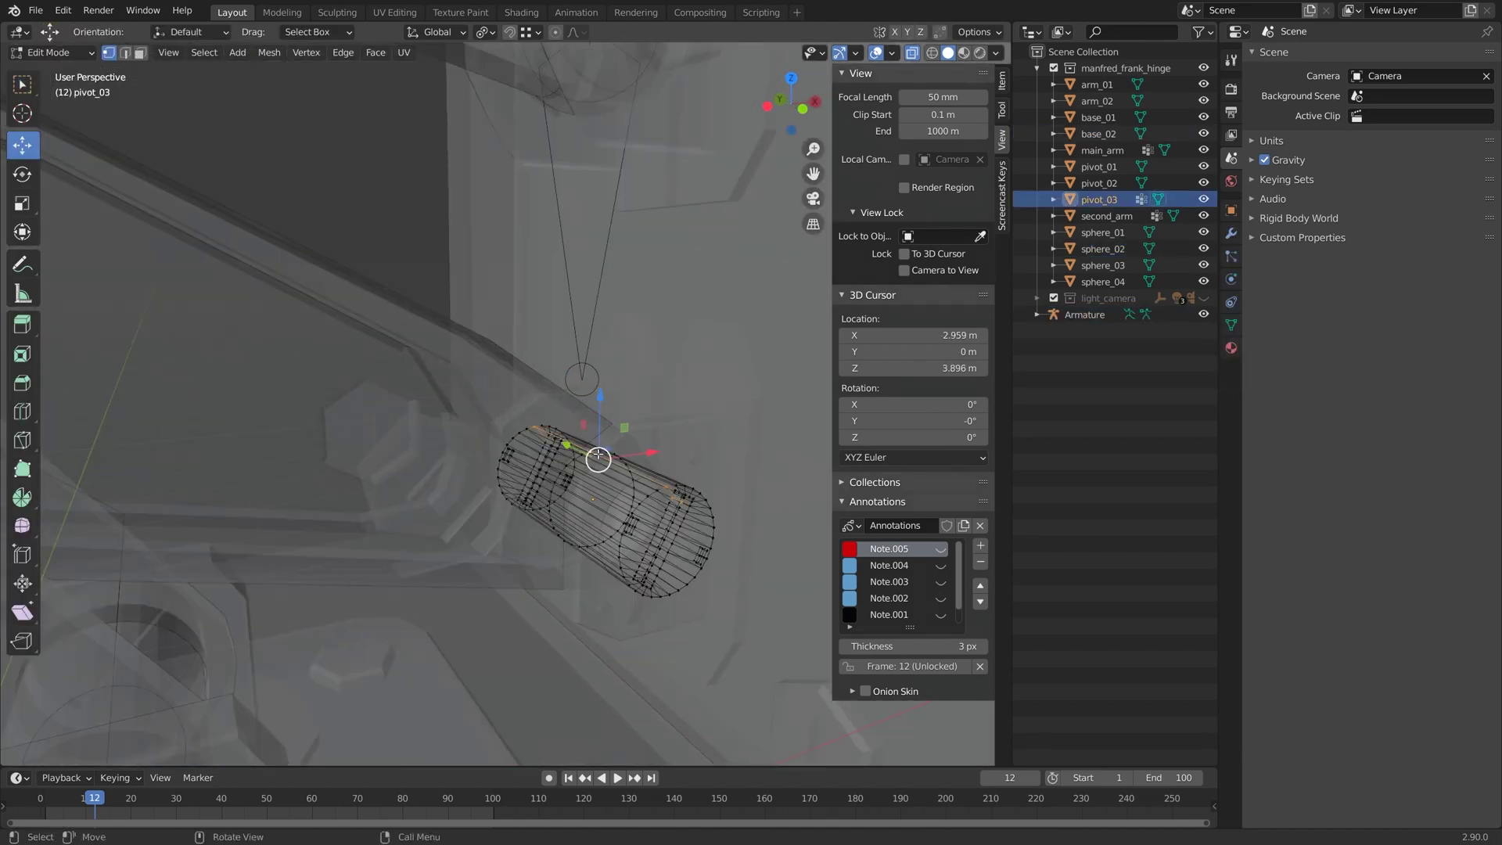
key(Tab)
click(582, 336)
key(Tab)
key(Tab)
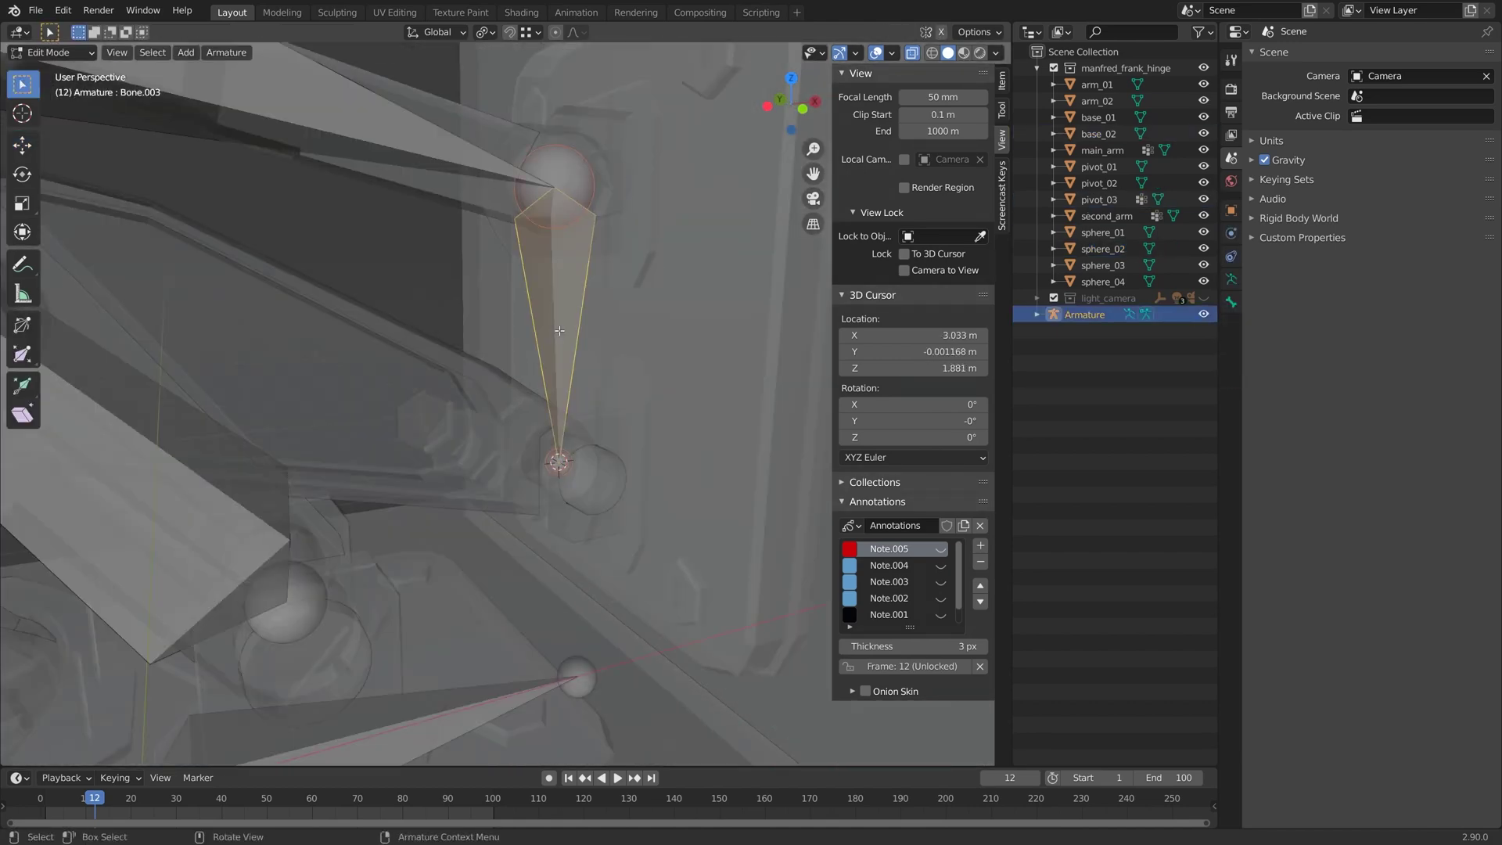
- Build the second bone chain along the lower link to the centre pivot, and extrude short handle bones at both chain ends
click(587, 509)
middle_drag(545, 591, 571, 329)
click(504, 312)
key(Tab)
key(Tab)
click(573, 348)
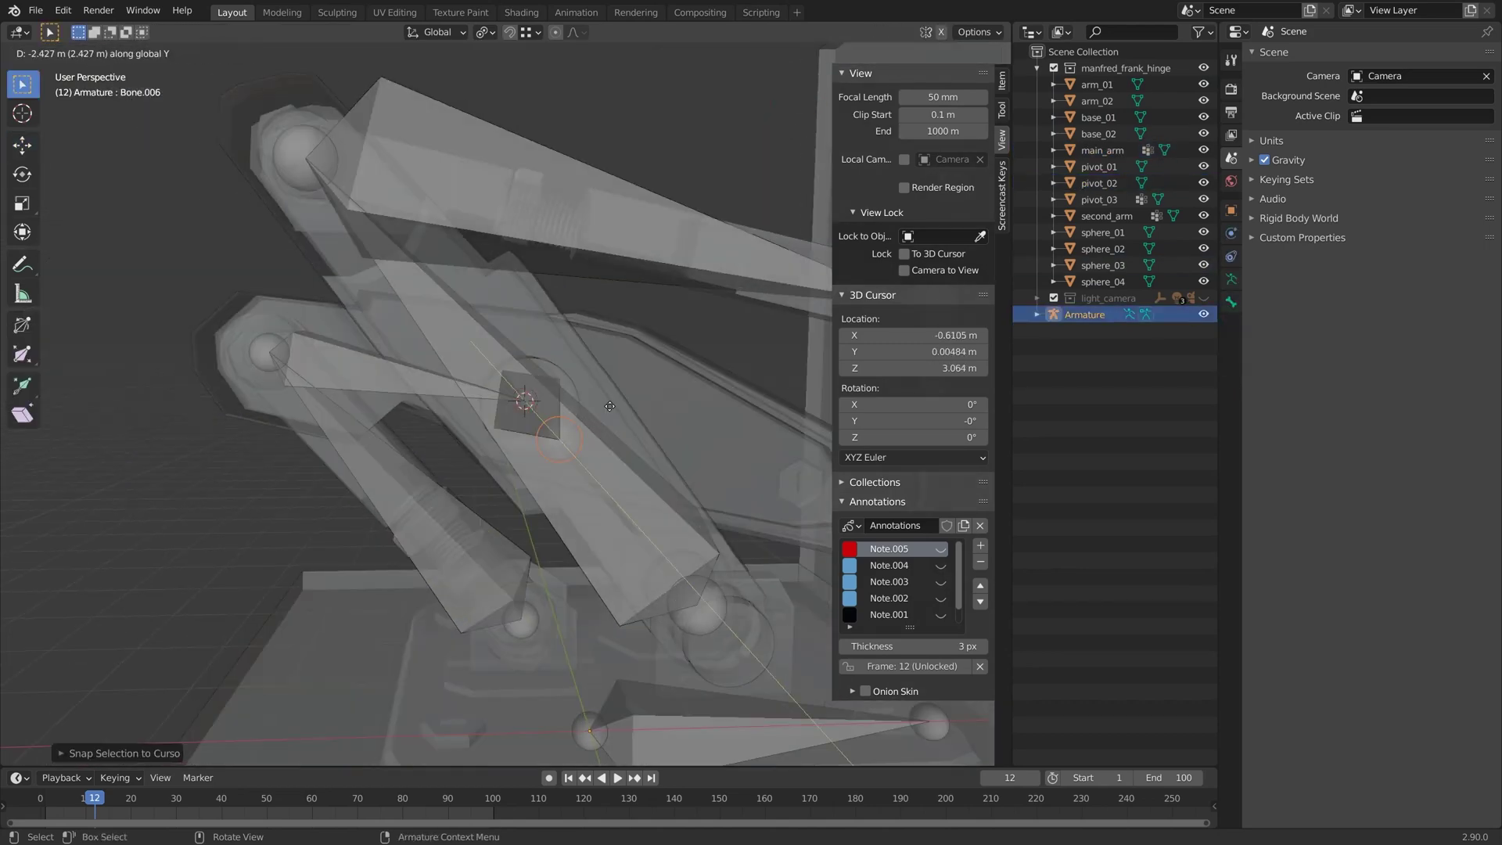
click(527, 403)
- Parent the root bones of both link chains, Bone.001 and Bone.004, to the base bone with Keep Offset
key(ctrl+Tab)
scroll(470, 399, down, 3)
middle_drag(360, 396, 444, 401)
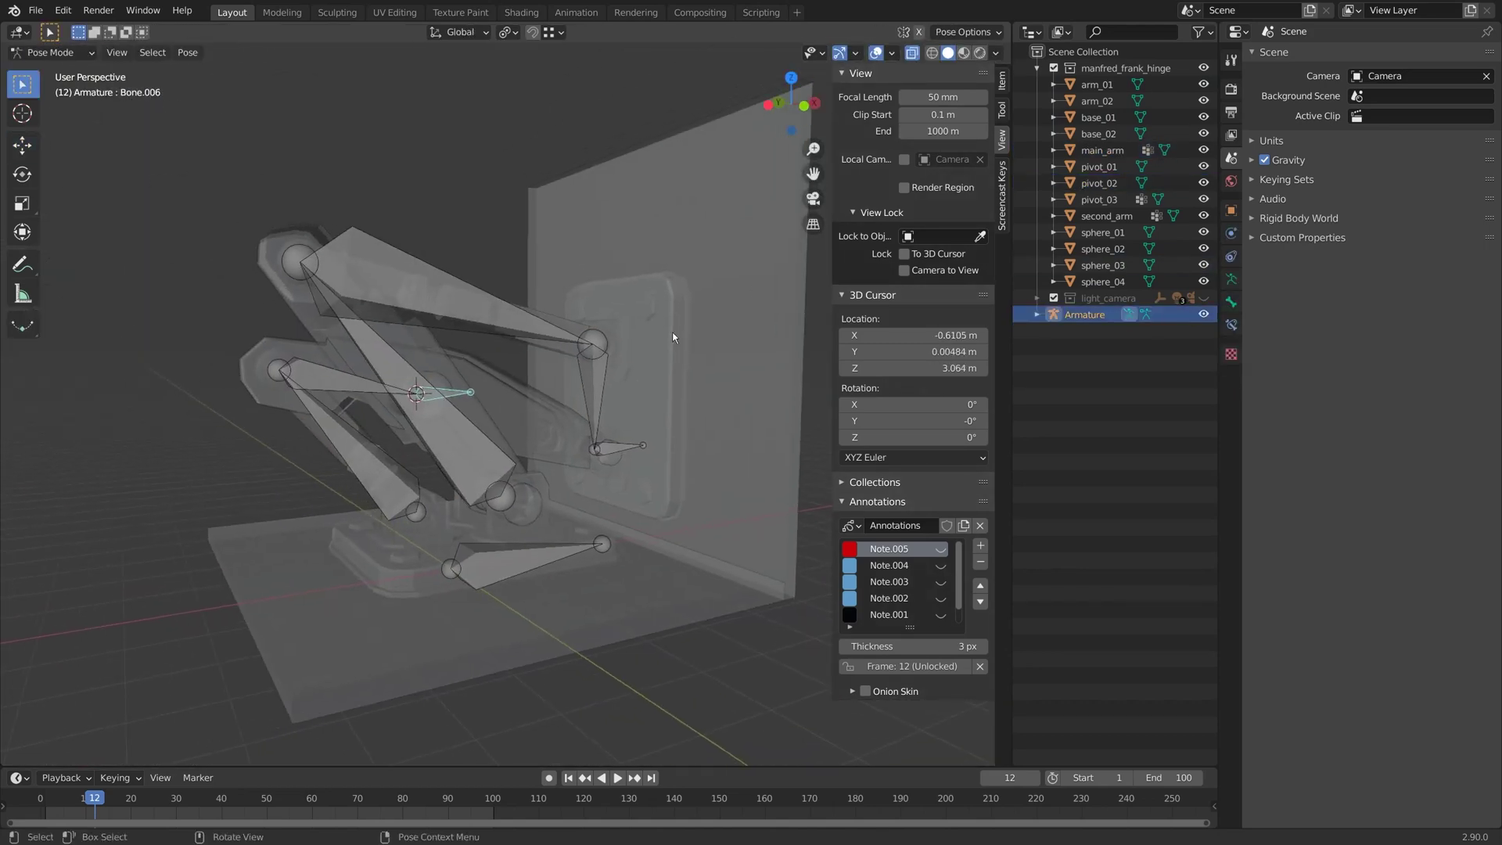
click(502, 561)
click(397, 490)
shift+click(509, 463)
key(g)
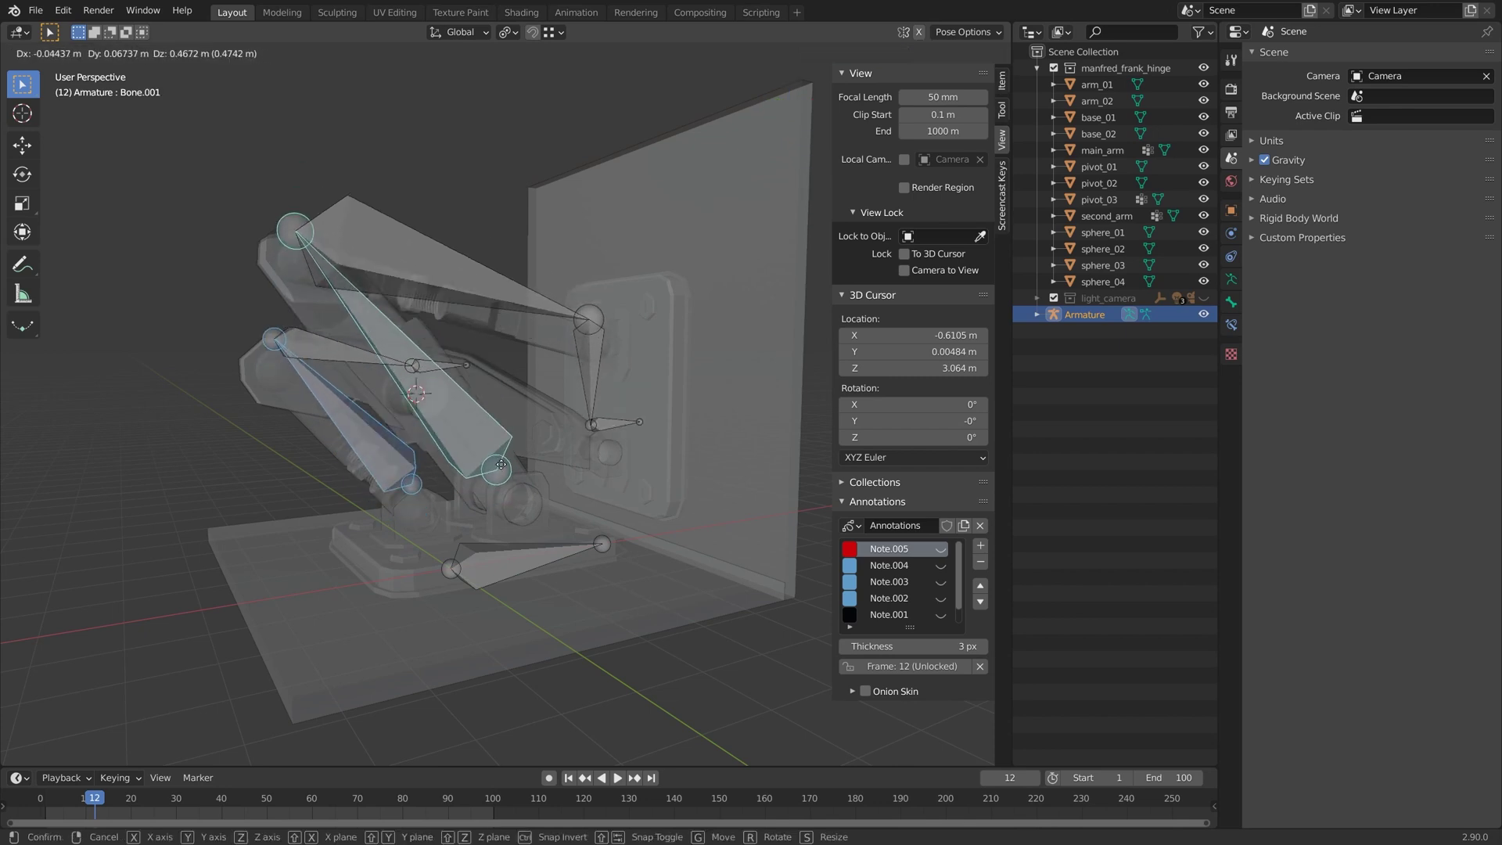
right_click(532, 584)
shift+click(528, 567)
key(Tab)
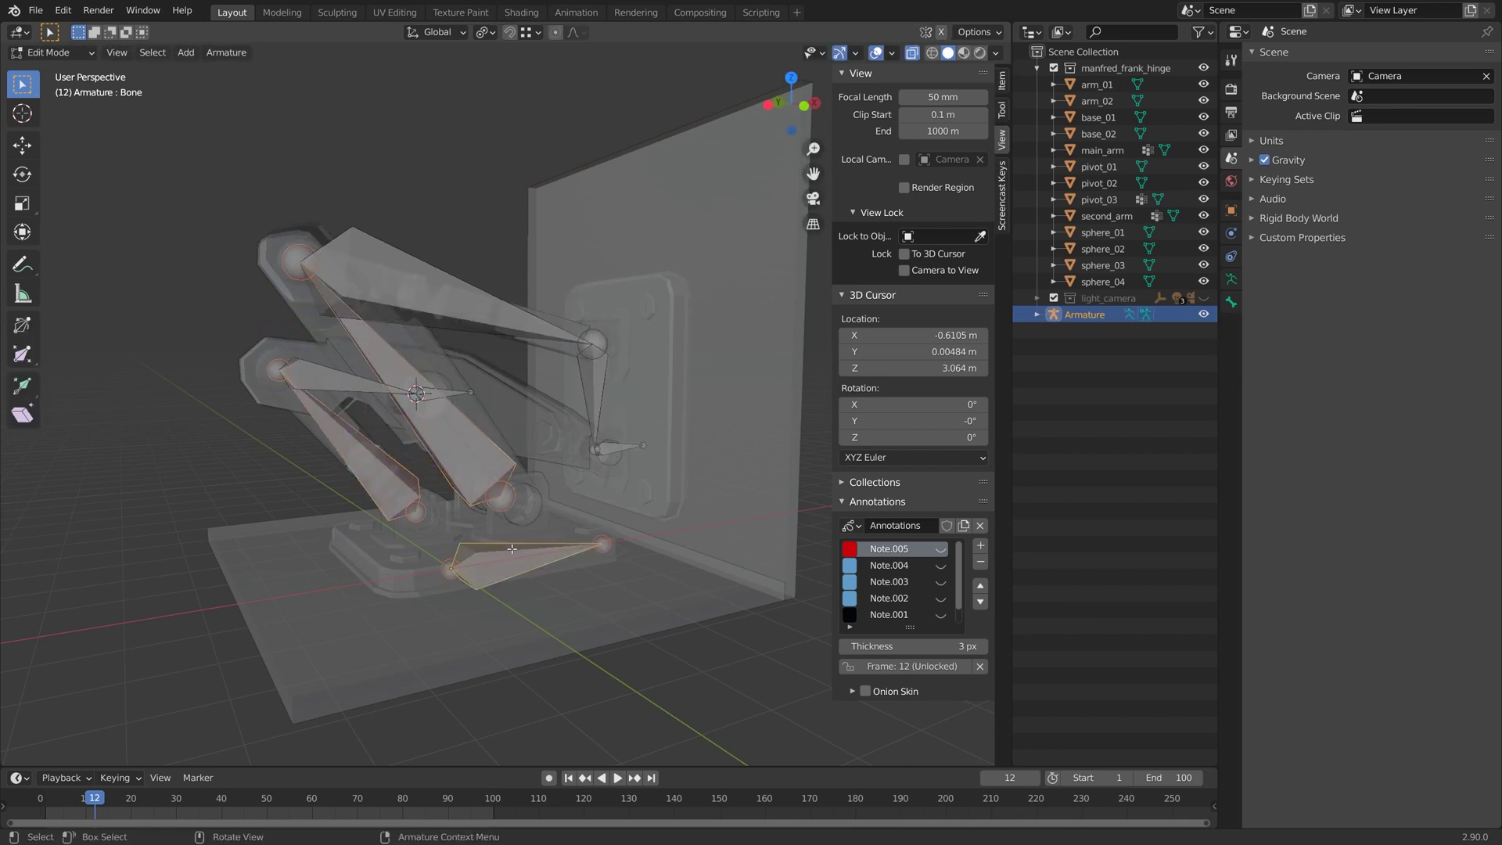
key(ctrl+p)
click(512, 549)
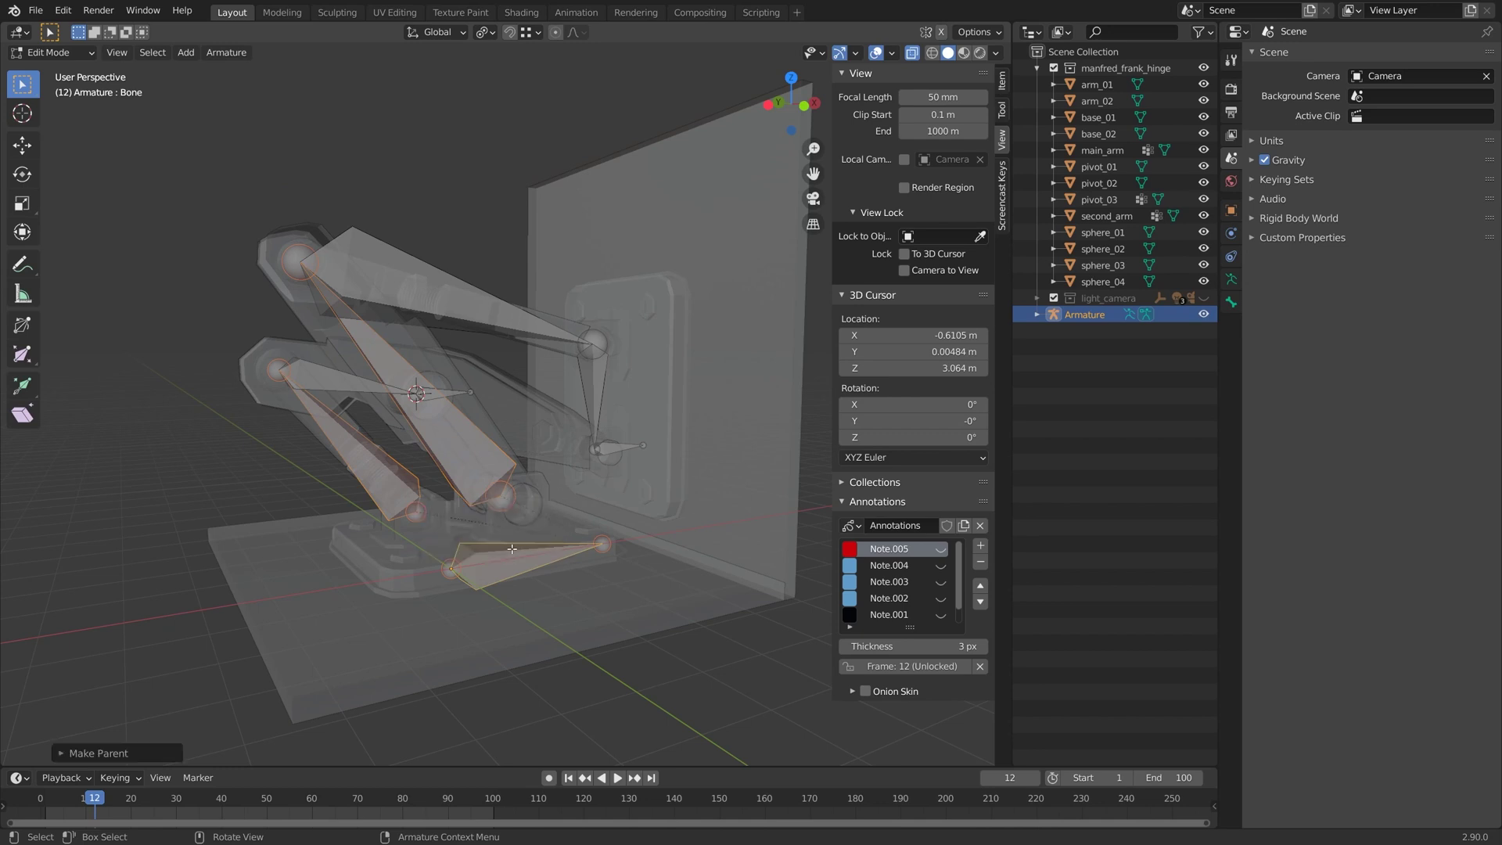
- Expand the armature's complete bone hierarchy in the Outliner and widen the area that lists it
click(1036, 315)
click(1053, 331)
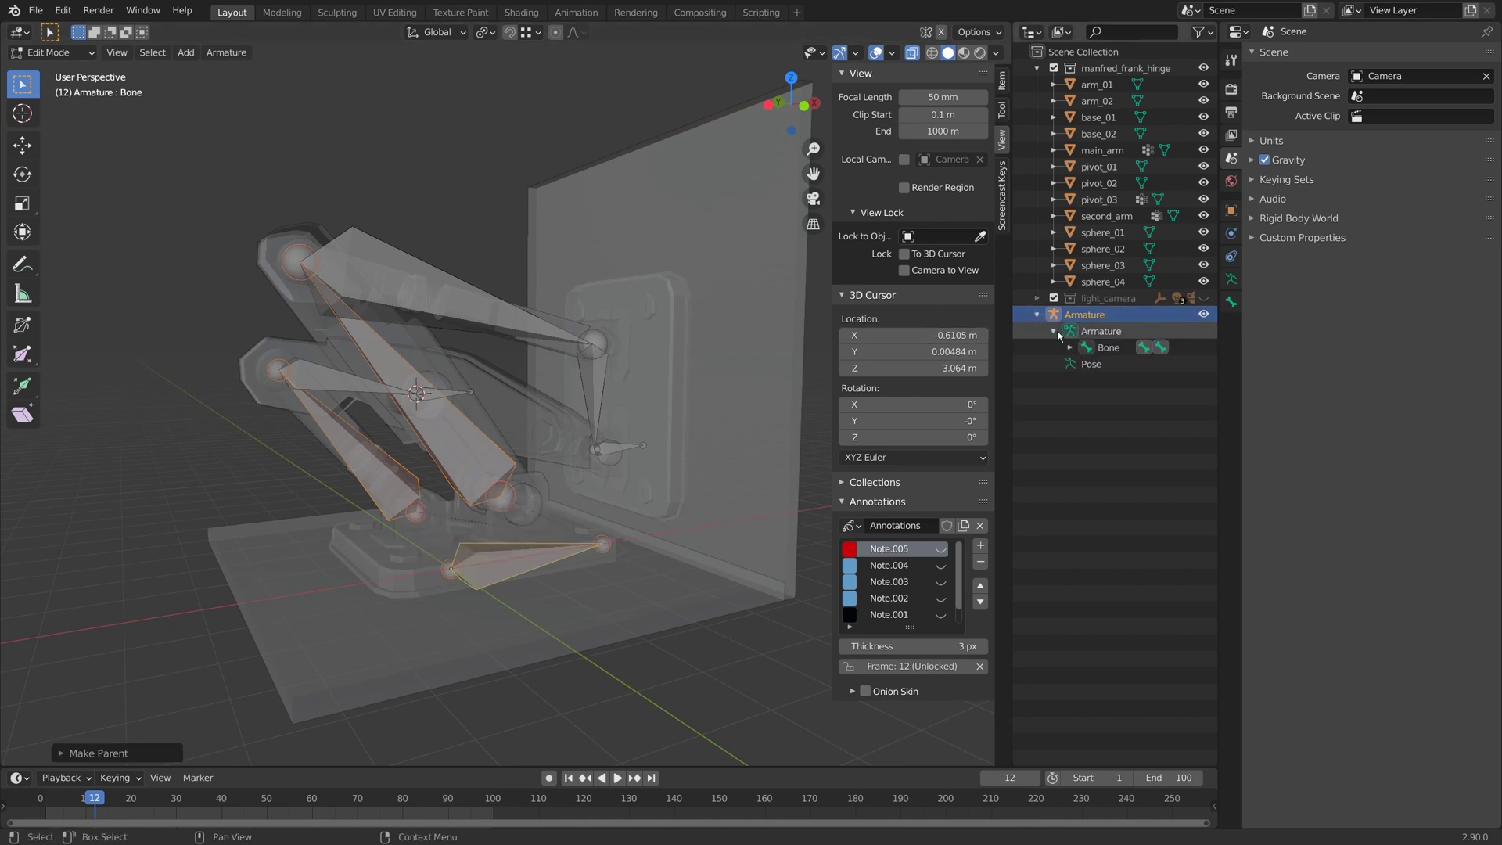
click(1069, 348)
click(1086, 364)
click(1102, 381)
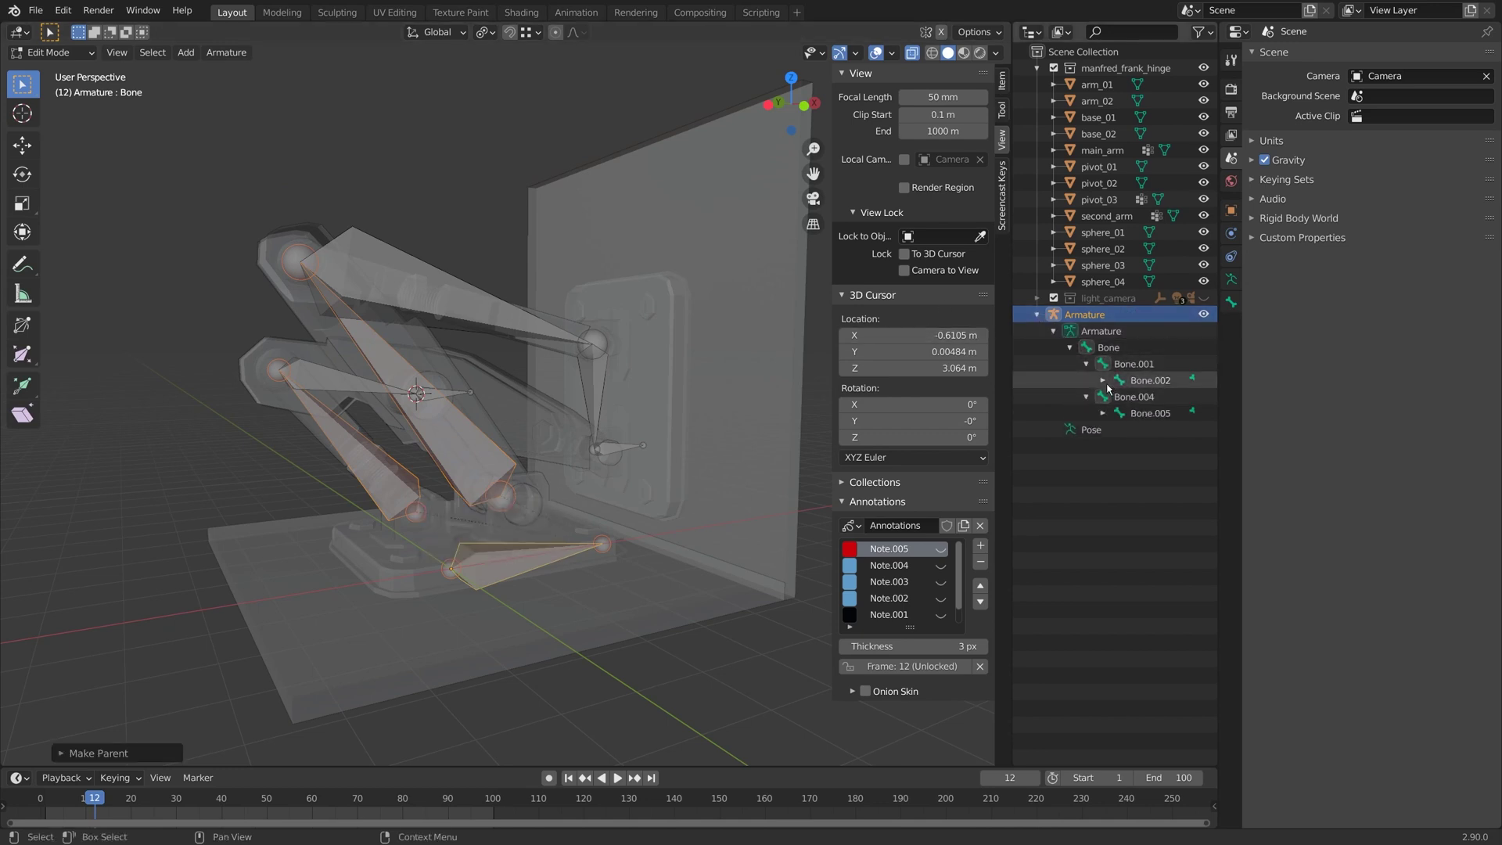
click(1085, 413)
click(1102, 429)
drag(1012, 423, 953, 419)
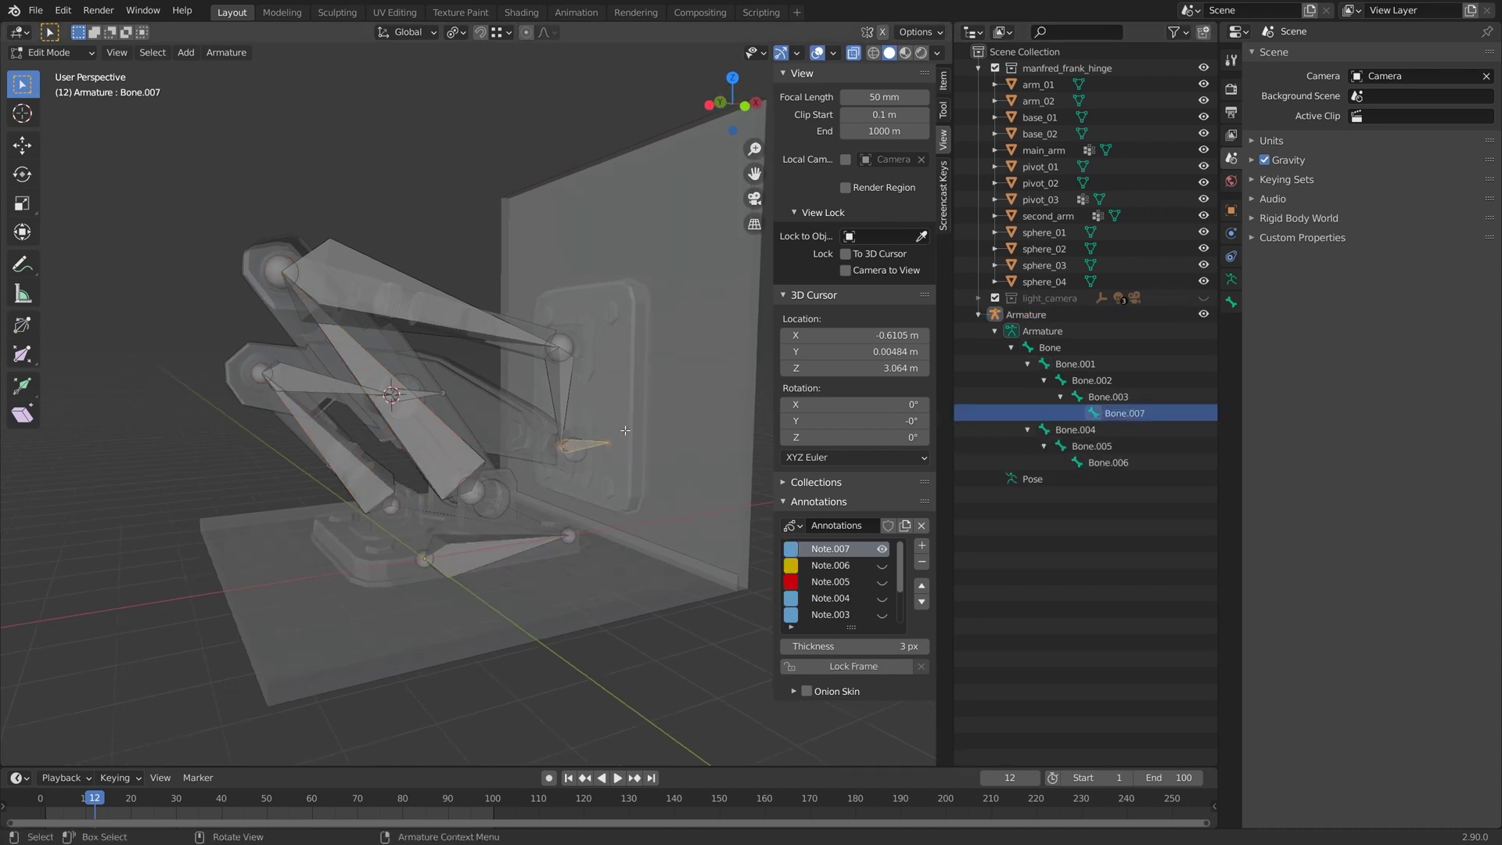
- Annotate the two handle bones and their related link bones on separate blue and orange layers, and hide both layers
drag(622, 431, 609, 409)
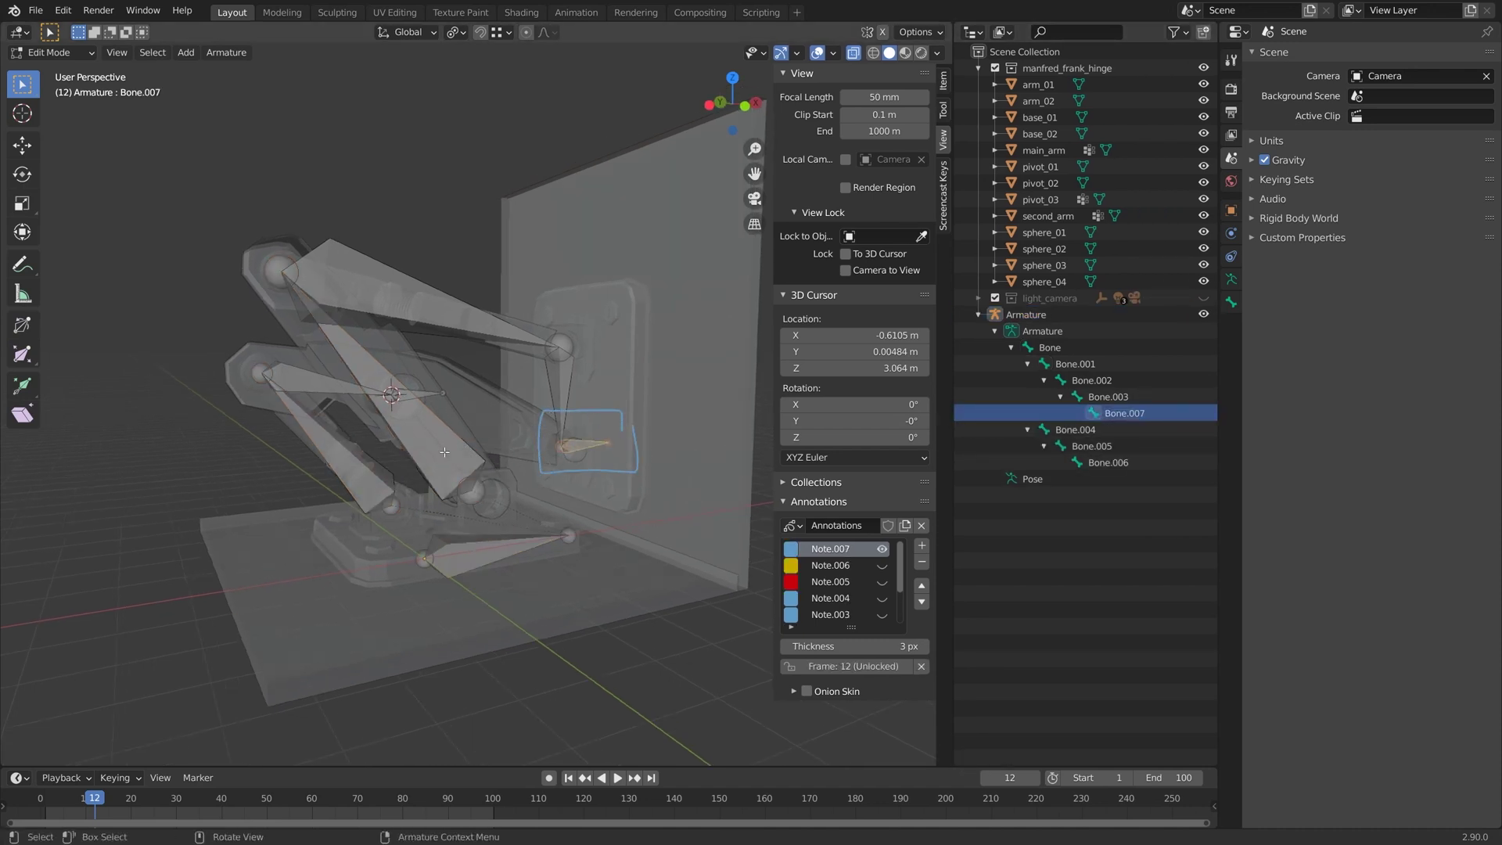
drag(250, 343, 349, 368)
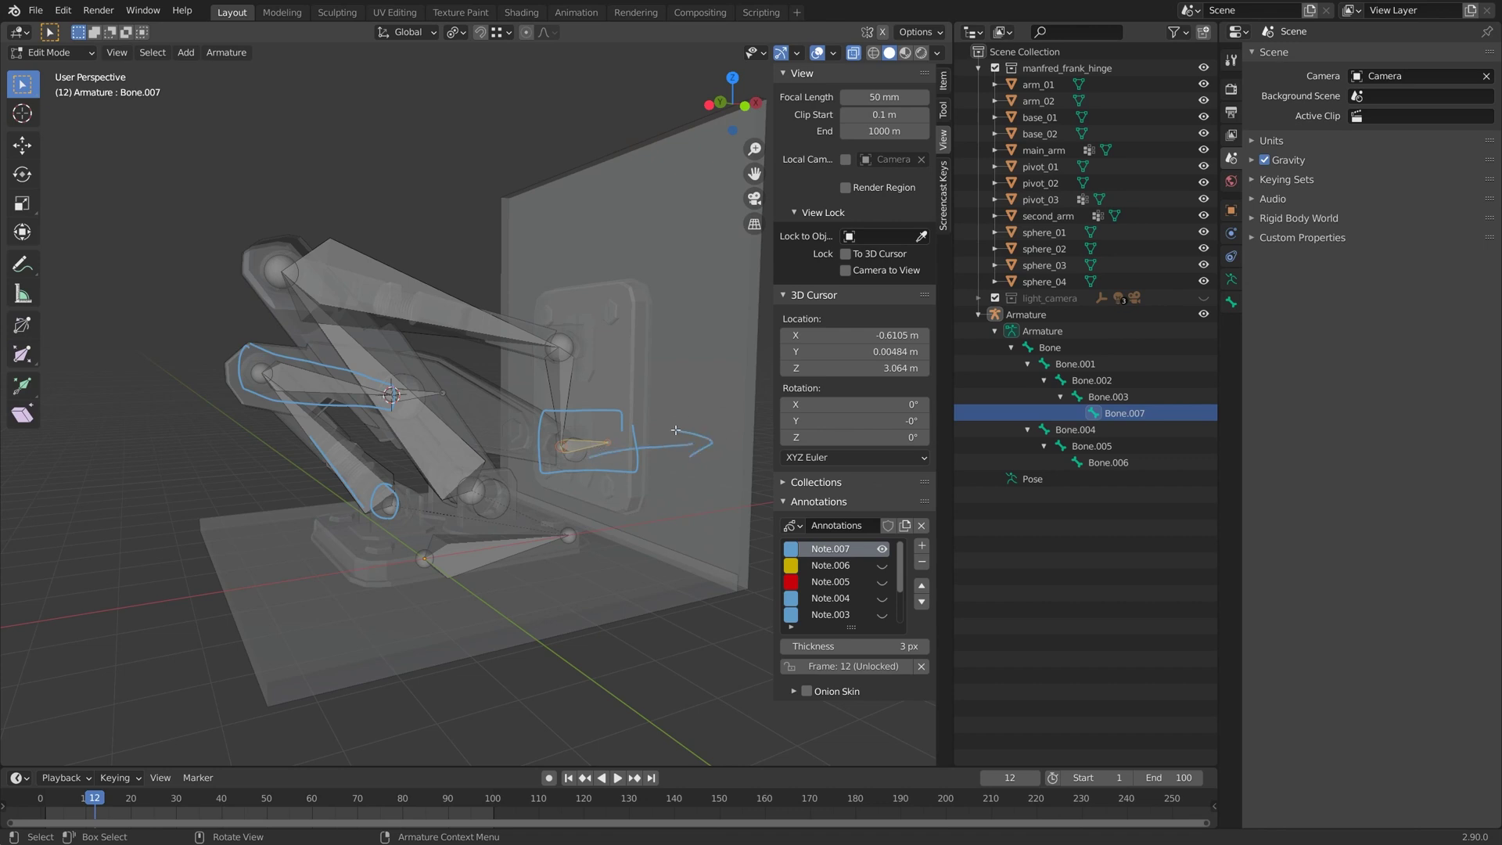
click(922, 545)
click(792, 549)
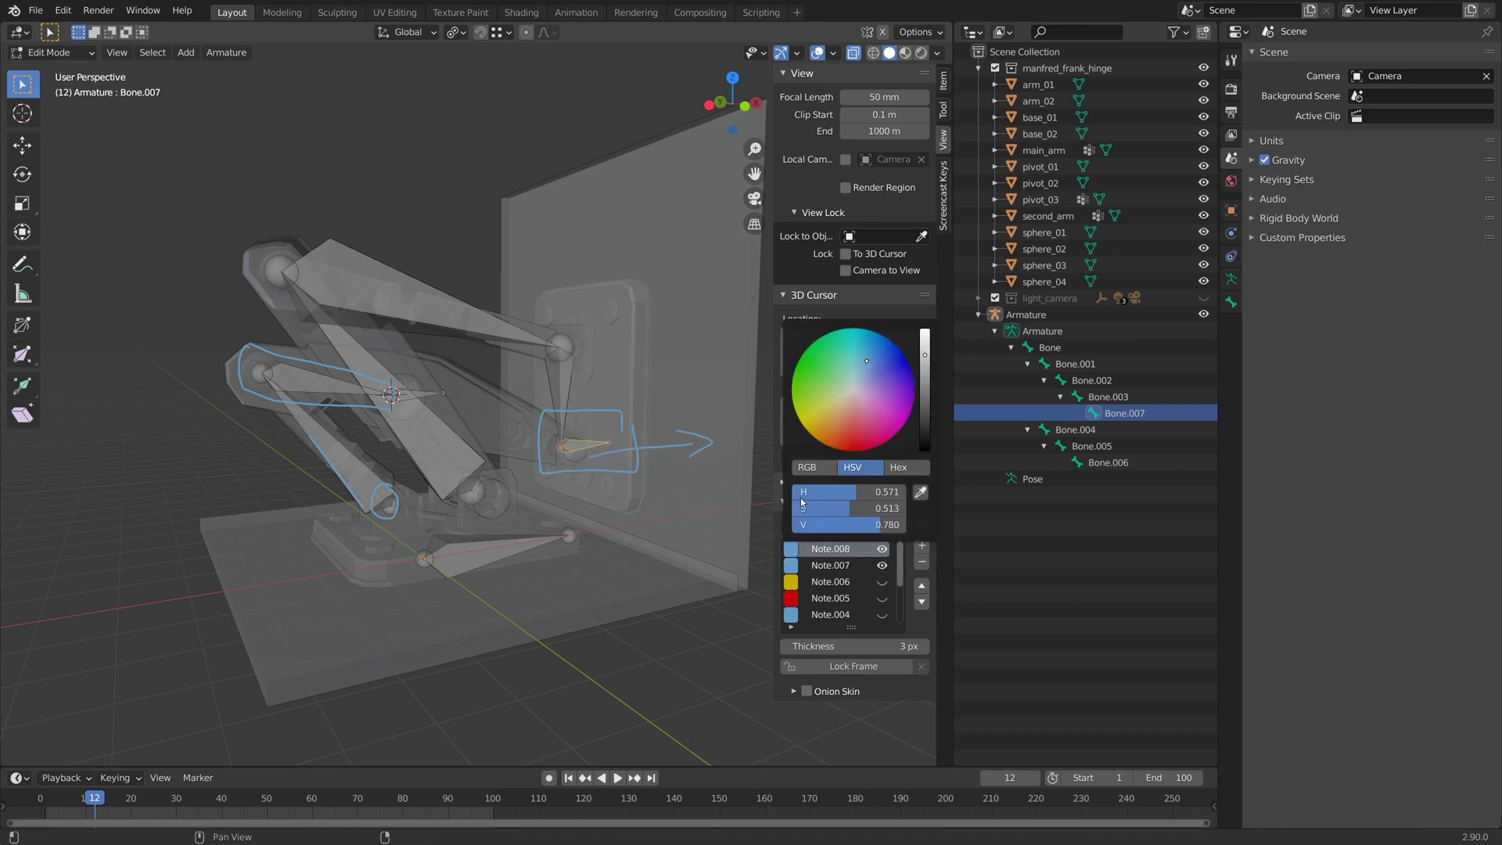
click(855, 396)
drag(452, 380, 404, 377)
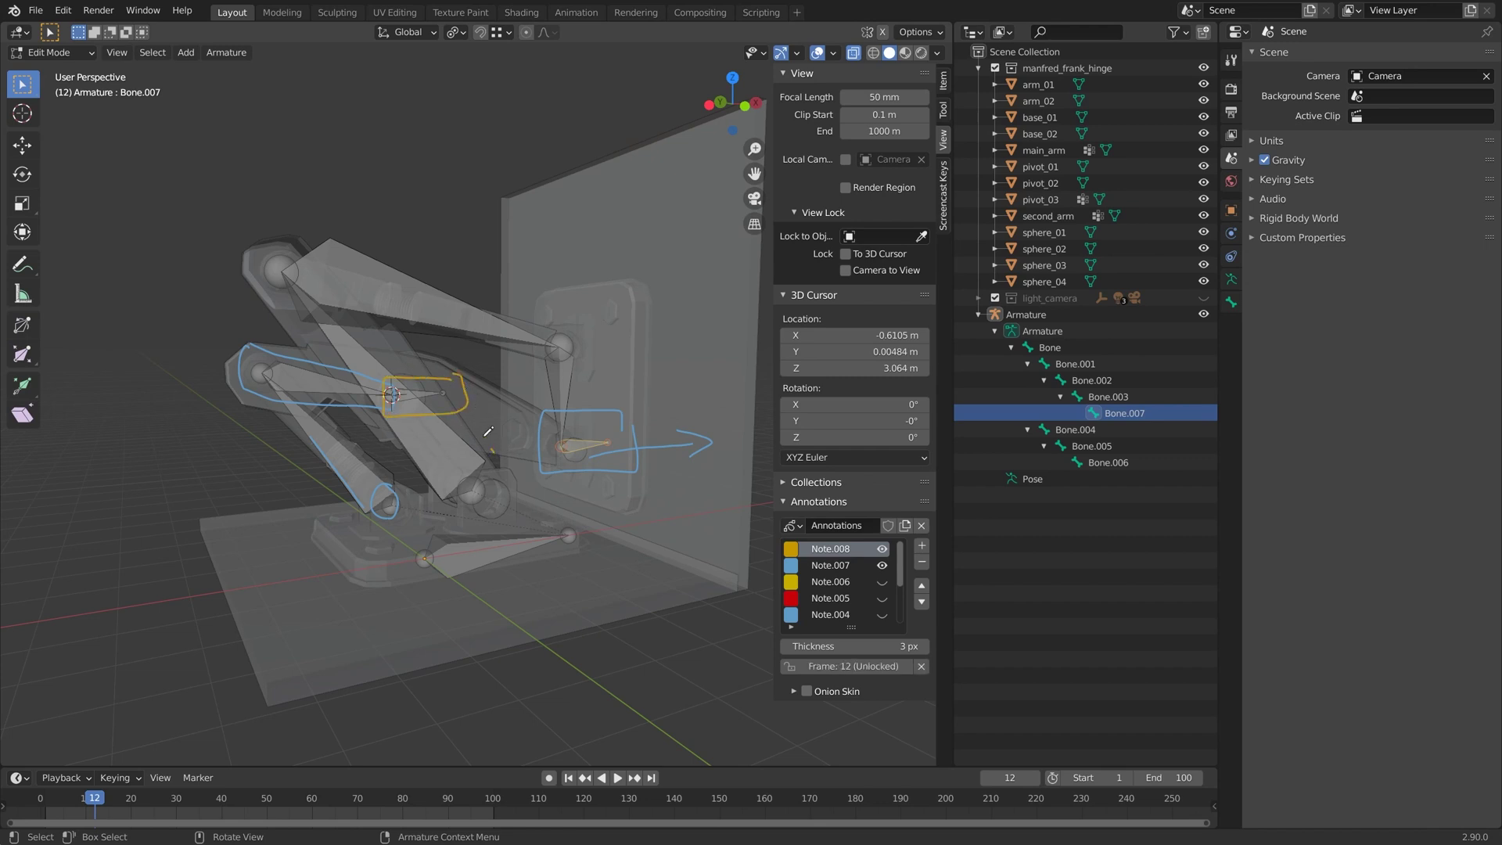
mouse_move(488, 432)
mouse_down()
mouse_move(304, 252)
mouse_move(440, 480)
mouse_up()
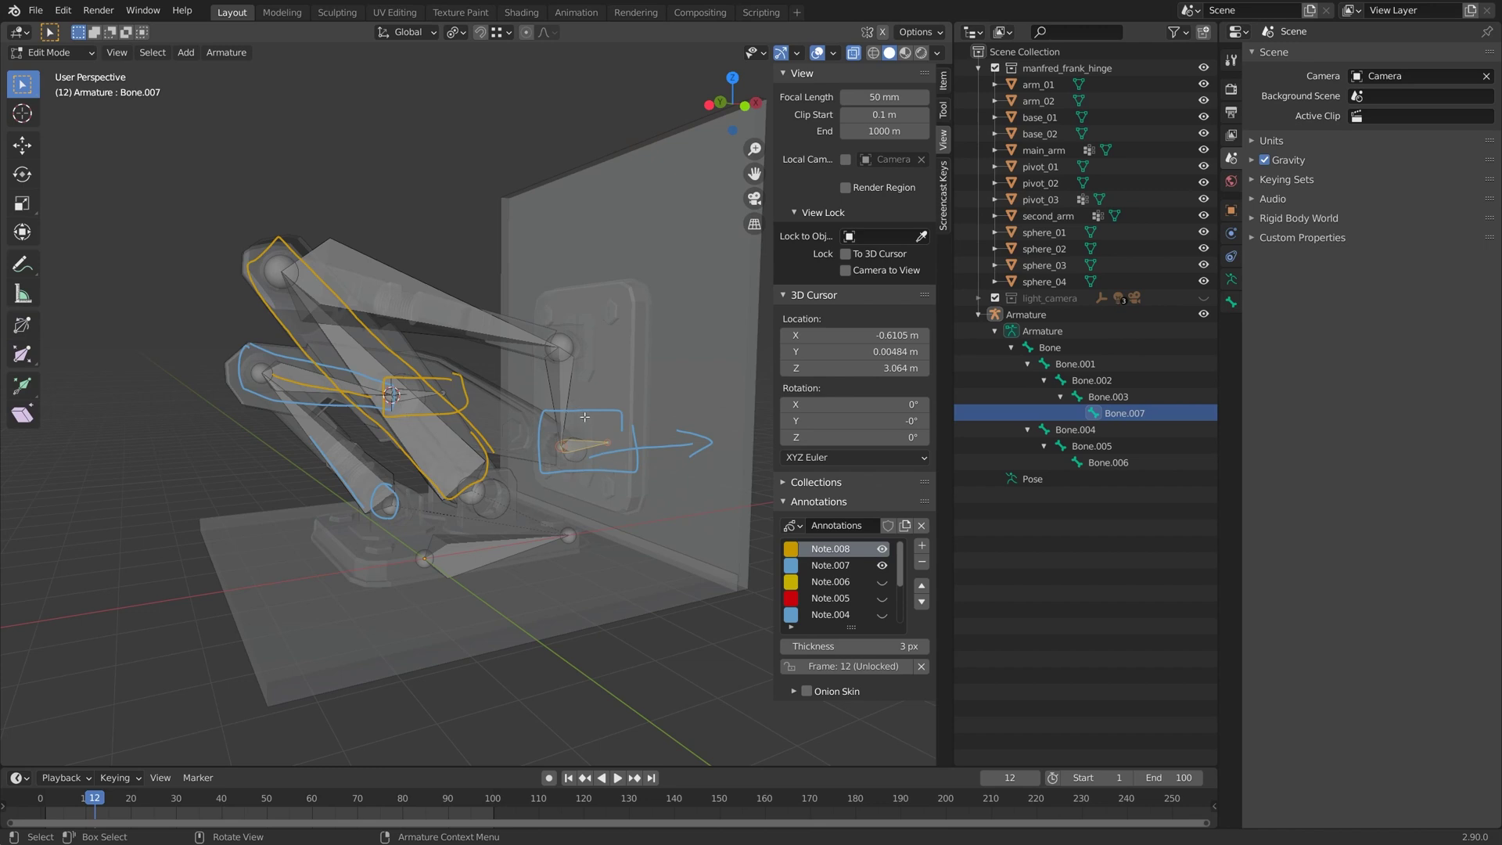
drag(517, 287, 405, 246)
click(881, 565)
click(881, 549)
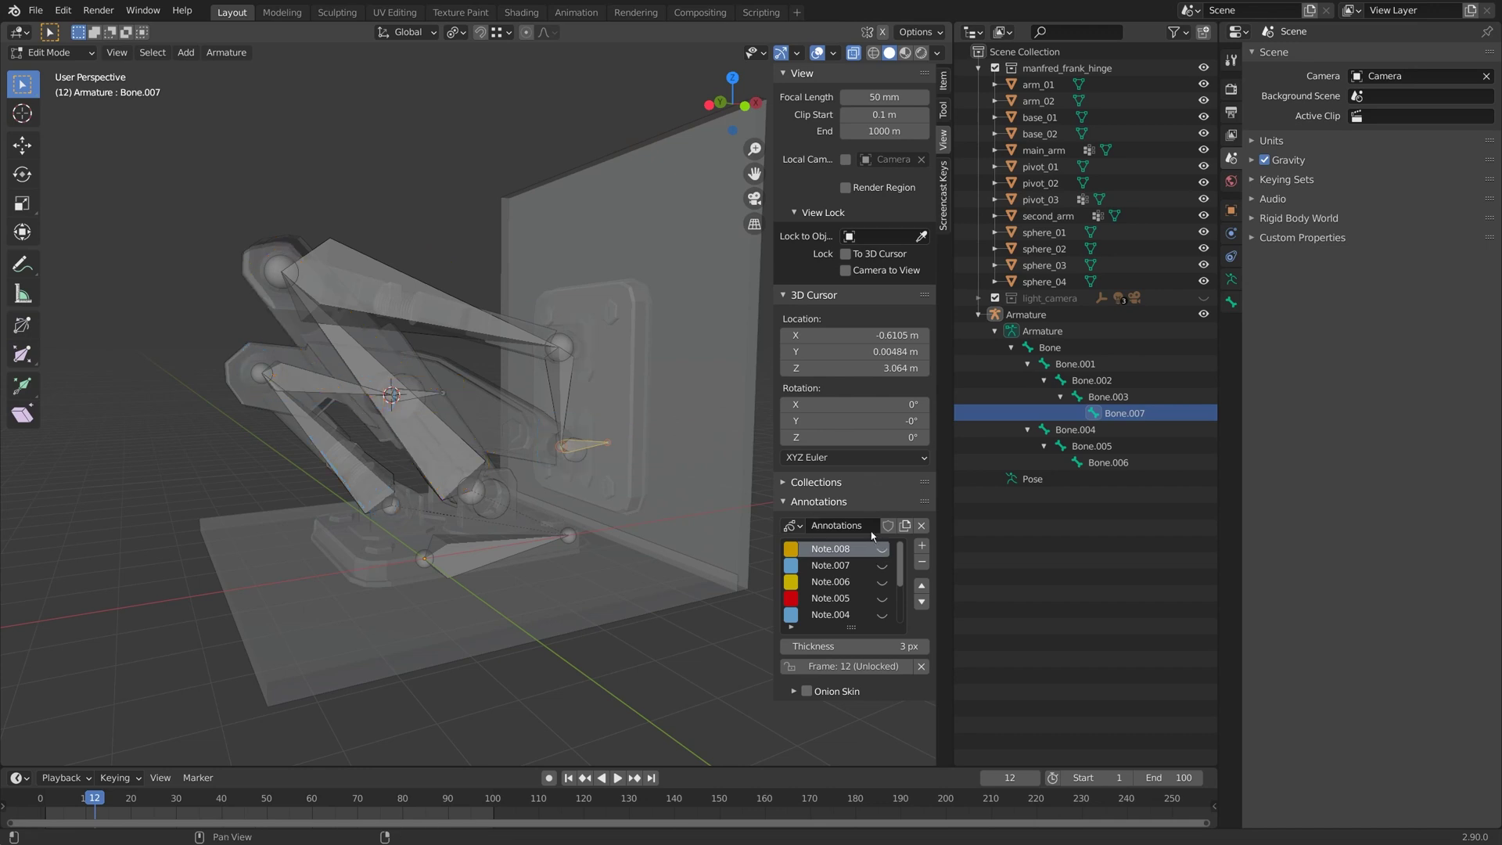
- Set the roll of the upper link bone, Bone.002, to 9.3° in Edit Mode, viewing the armature from the front
middle_drag(498, 290, 419, 321)
click(401, 276)
key(ctrl+Tab)
scroll(419, 321, up, 1)
key(KP_3)
key(KP_1)
key(KP_1)
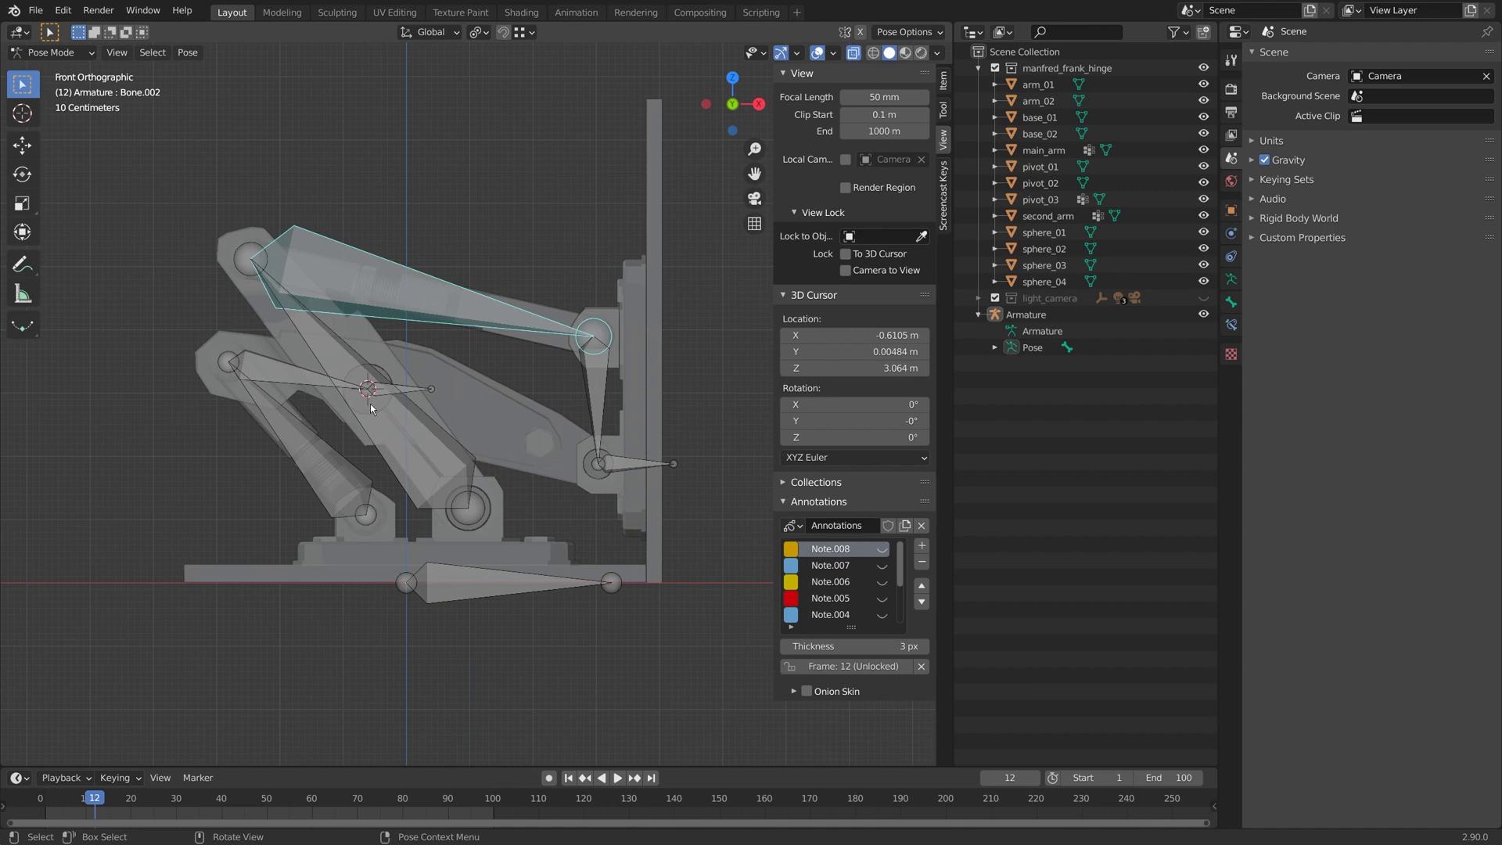
key(Tab)
click(943, 80)
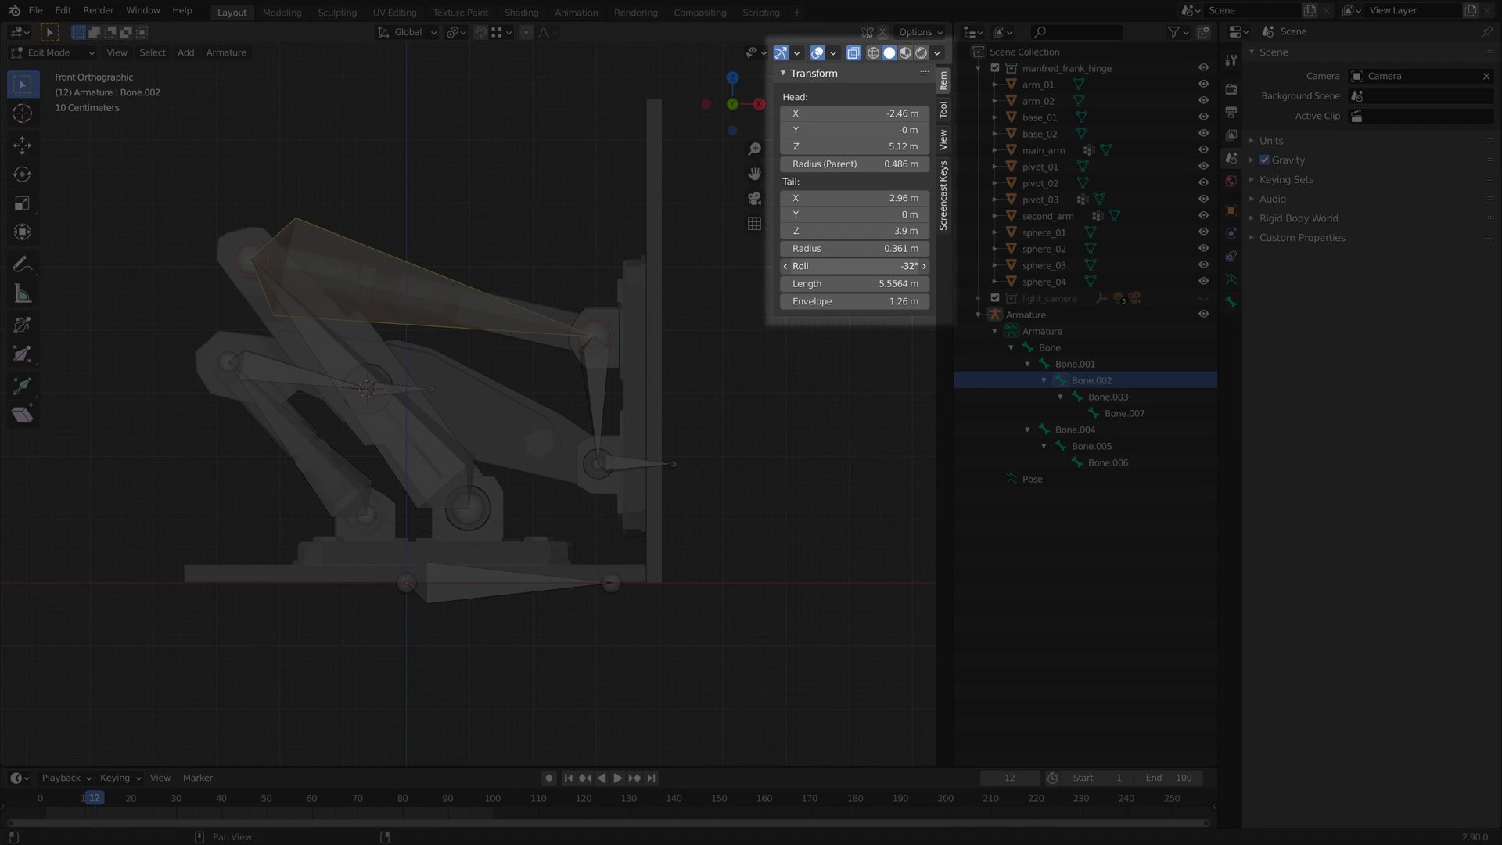
drag(854, 266, 886, 266)
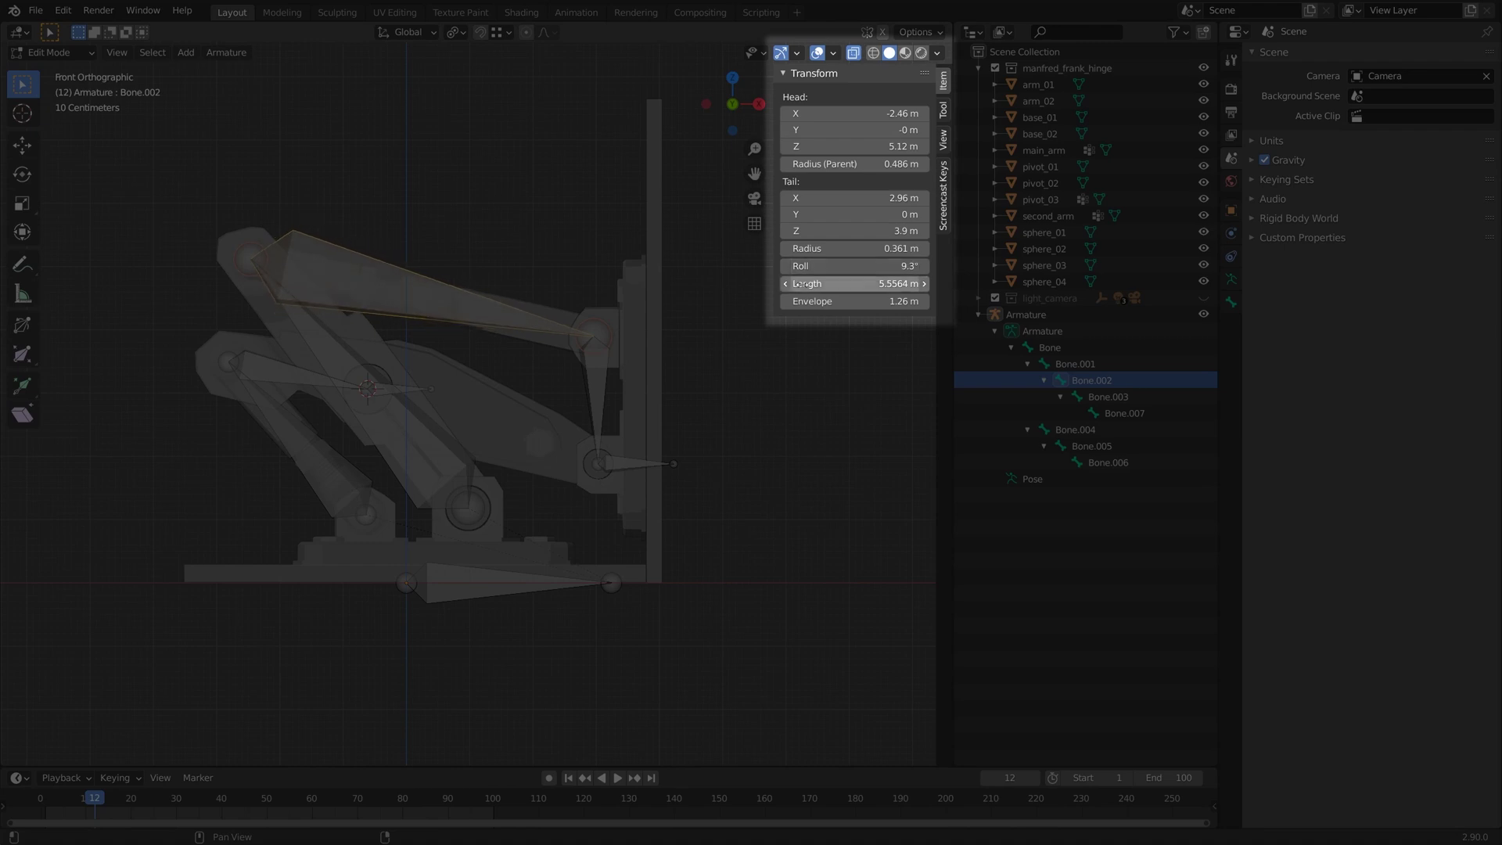
- Recalculate the roll of all bones to the Global +X Axis
key(a)
key(shift+n)
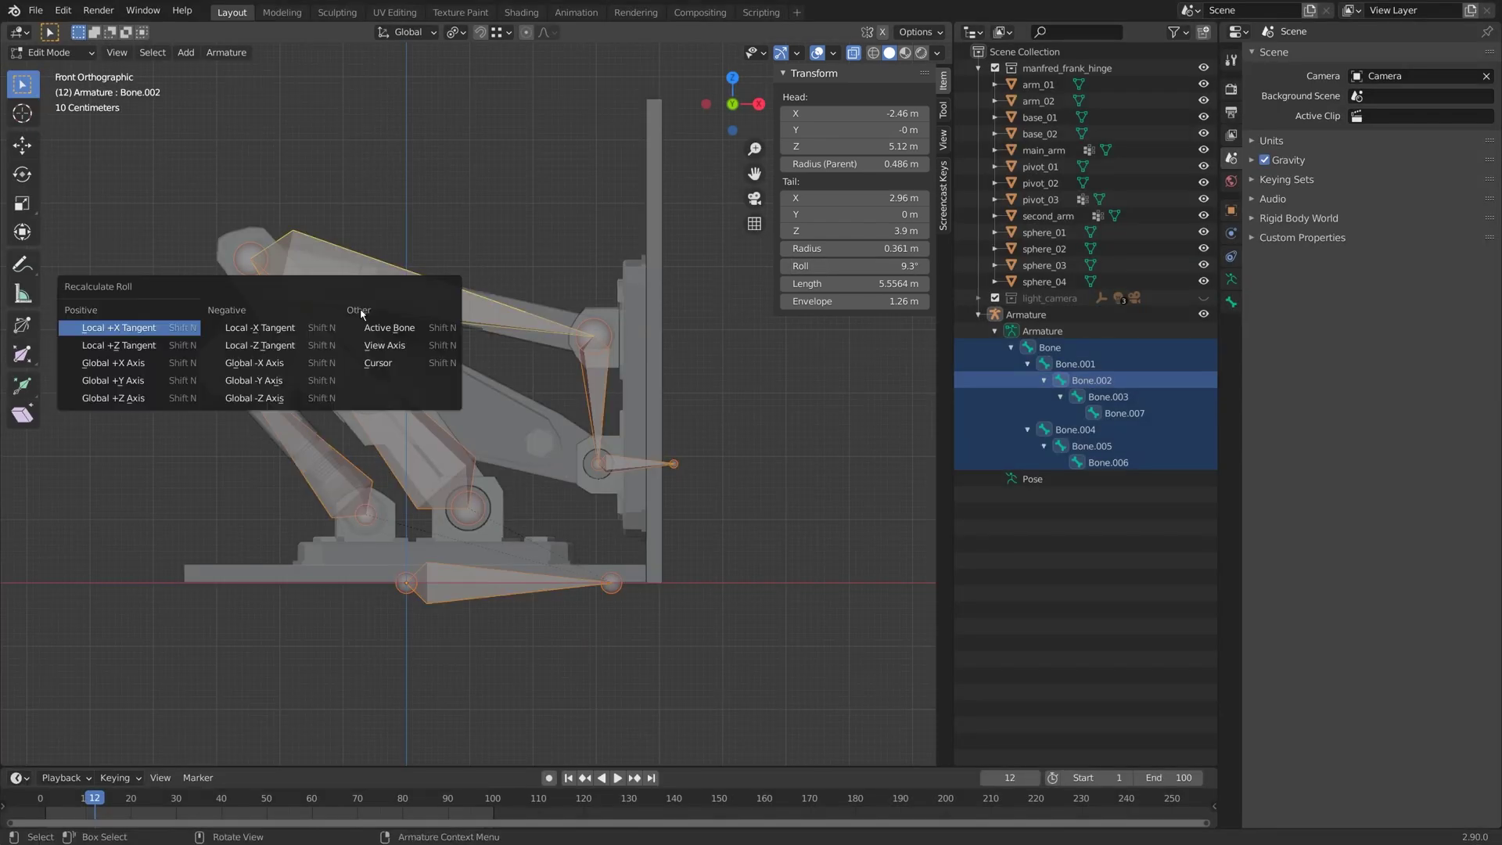
click(107, 365)
click(228, 52)
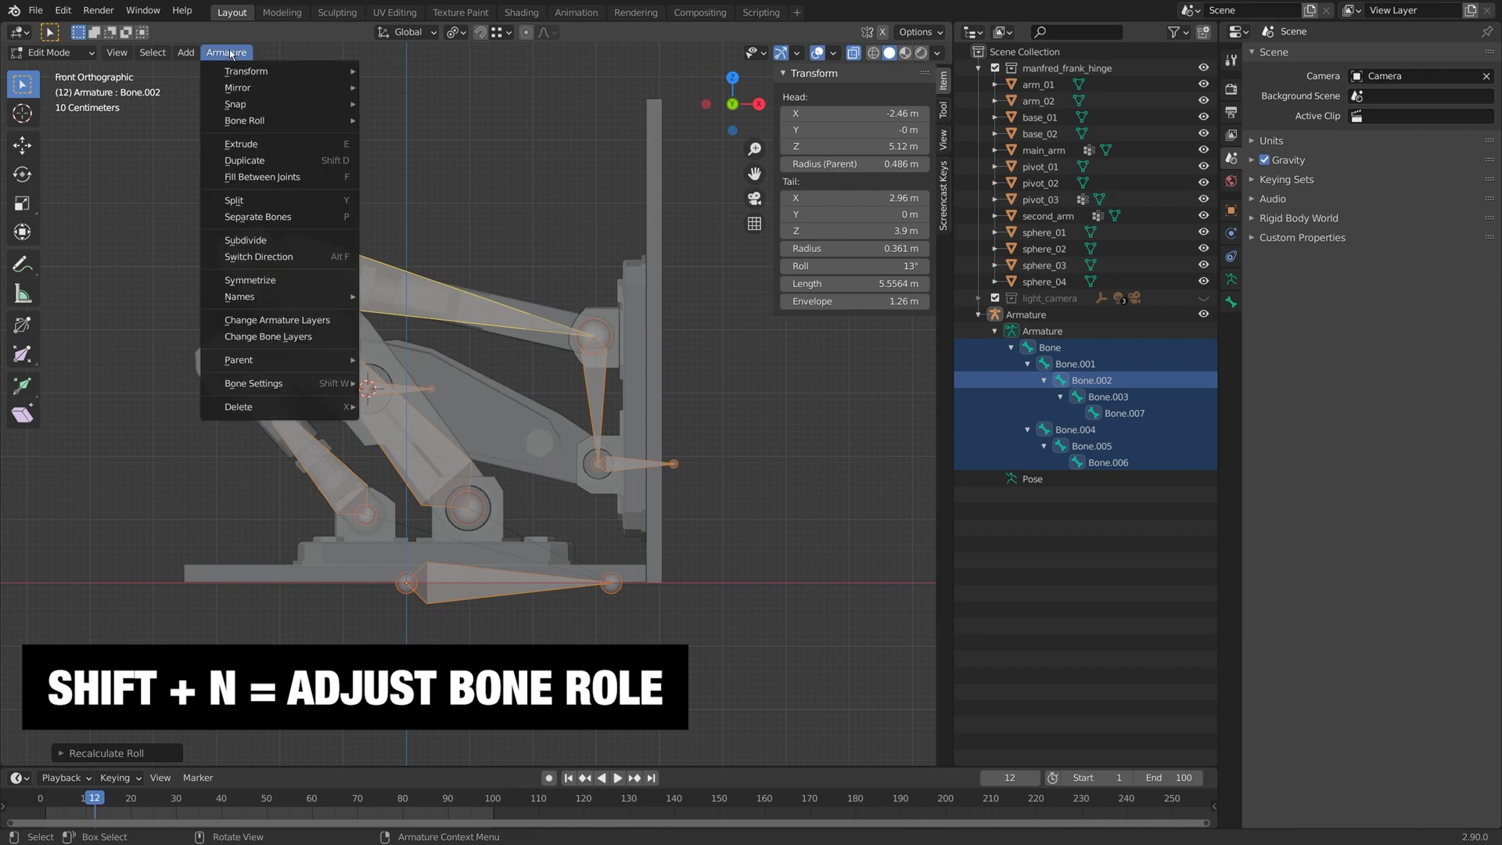
mouse_move(244, 122)
mouse_move(442, 117)
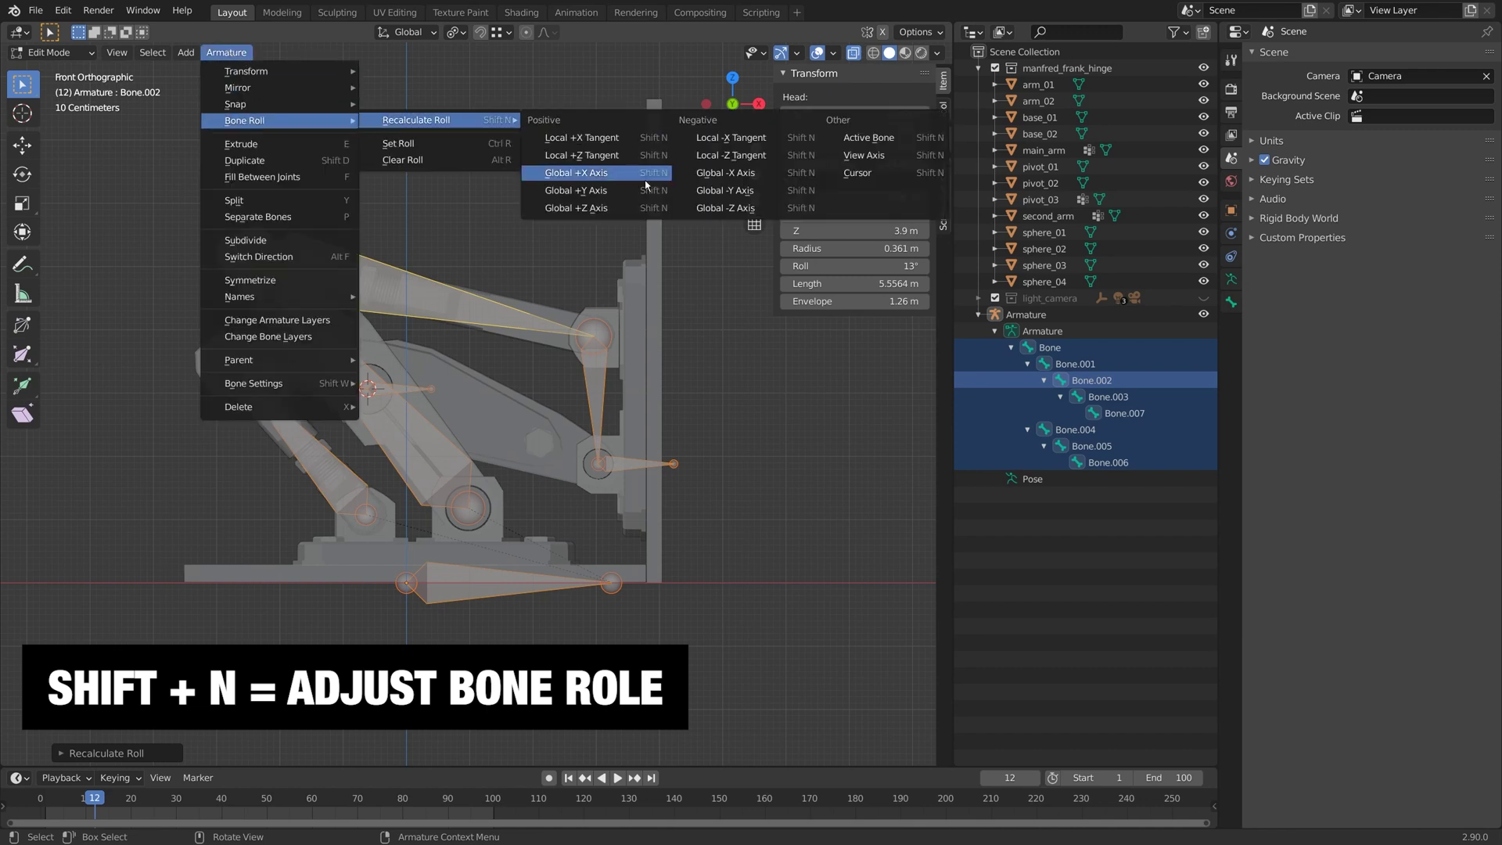
click(579, 172)
- Parent the handle bone at pivot_03, Bone.007, to the lower chain's Bone.005 with Keep Offset
click(638, 464)
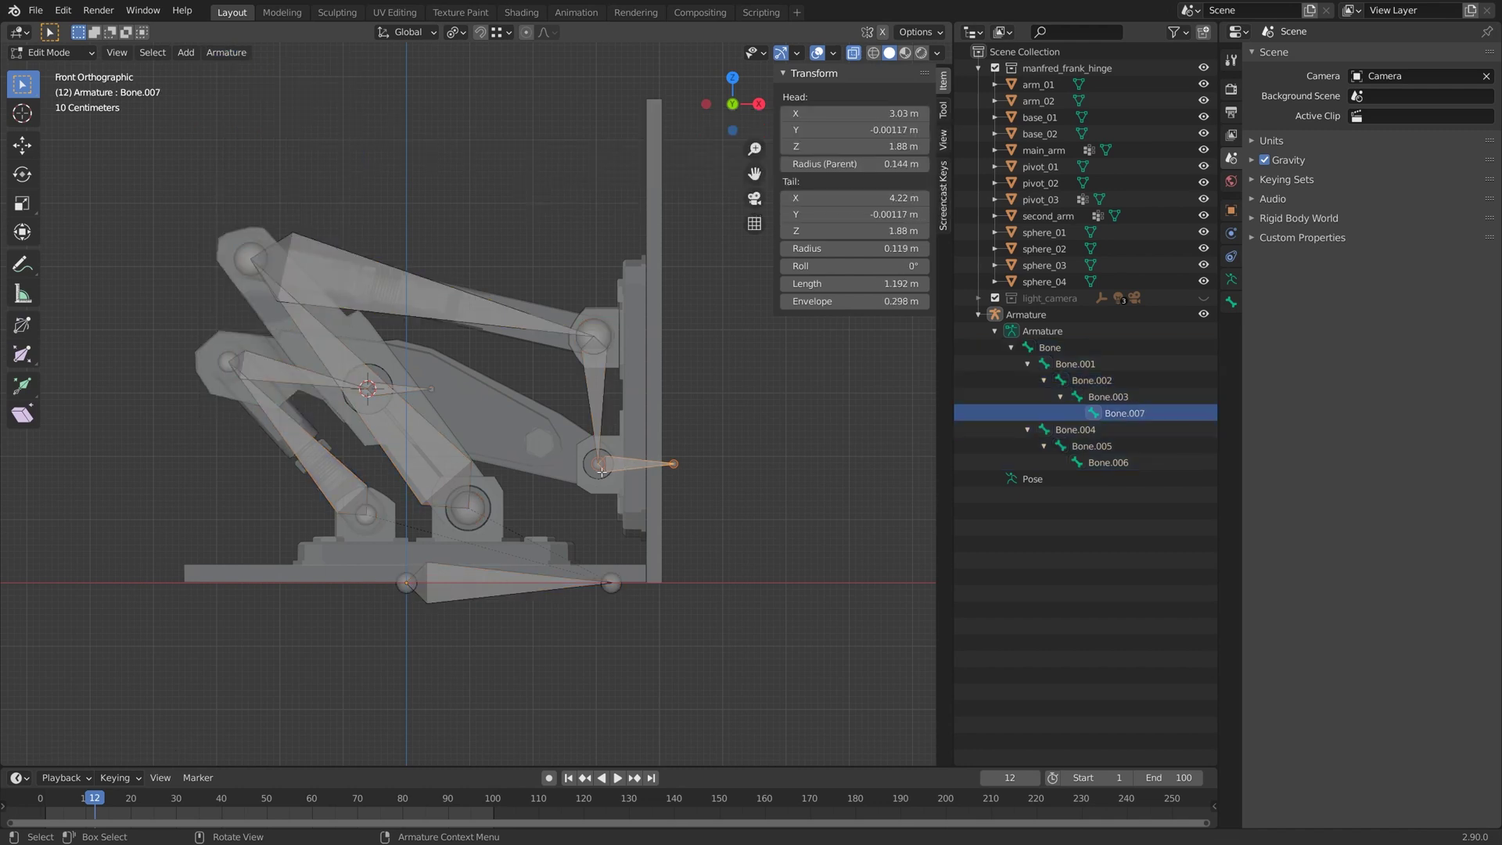
shift+click(286, 377)
key(ctrl+p)
click(286, 376)
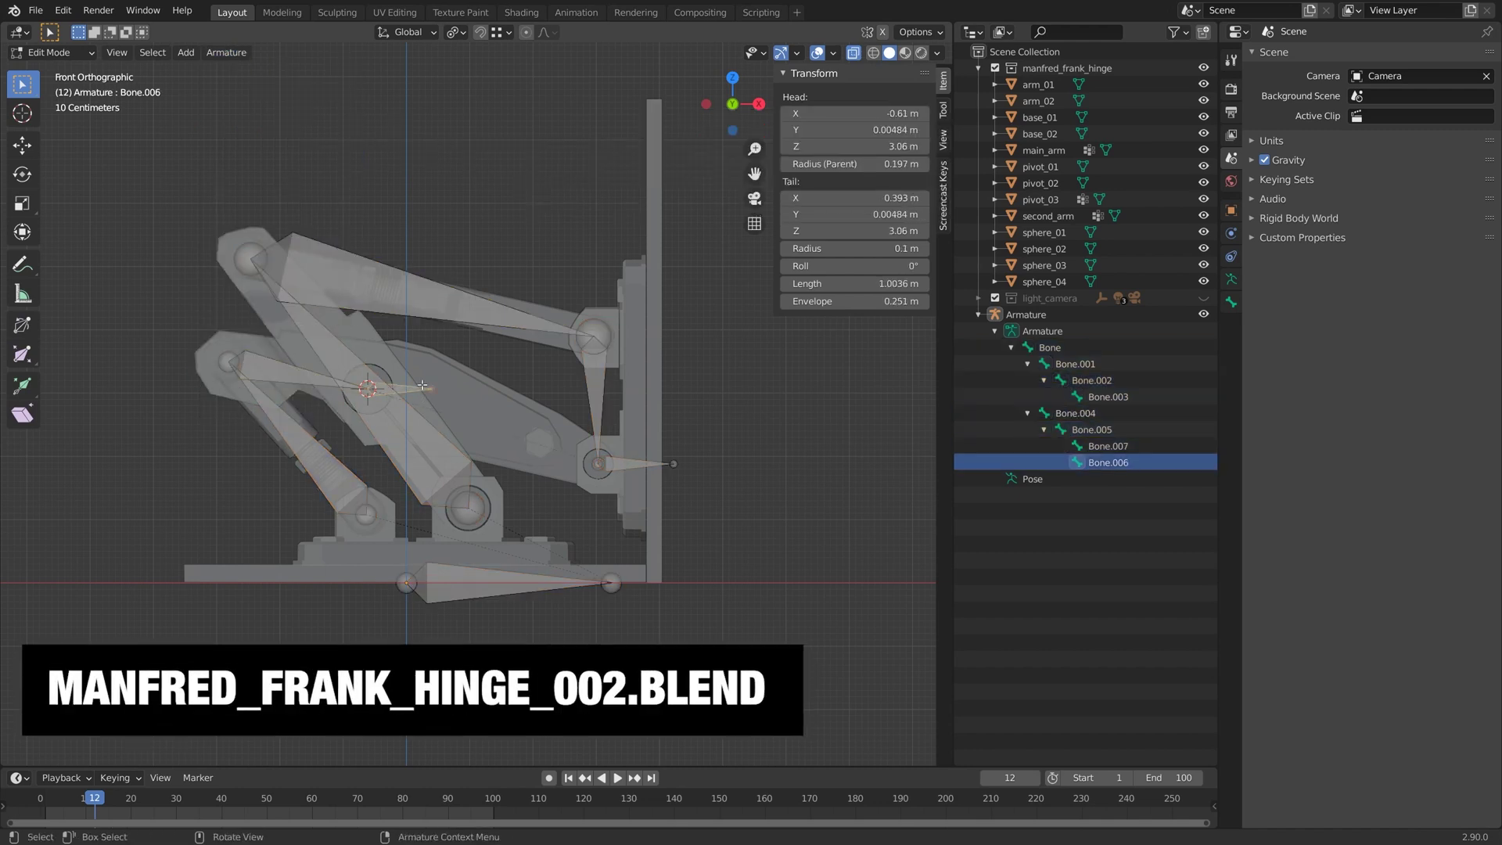
- Parent the centre pivot's handle bone, Bone.006, to the main arm's Bone.001 with Keep Offset
scroll(384, 419, up, 2)
click(384, 419)
key(ctrl+p)
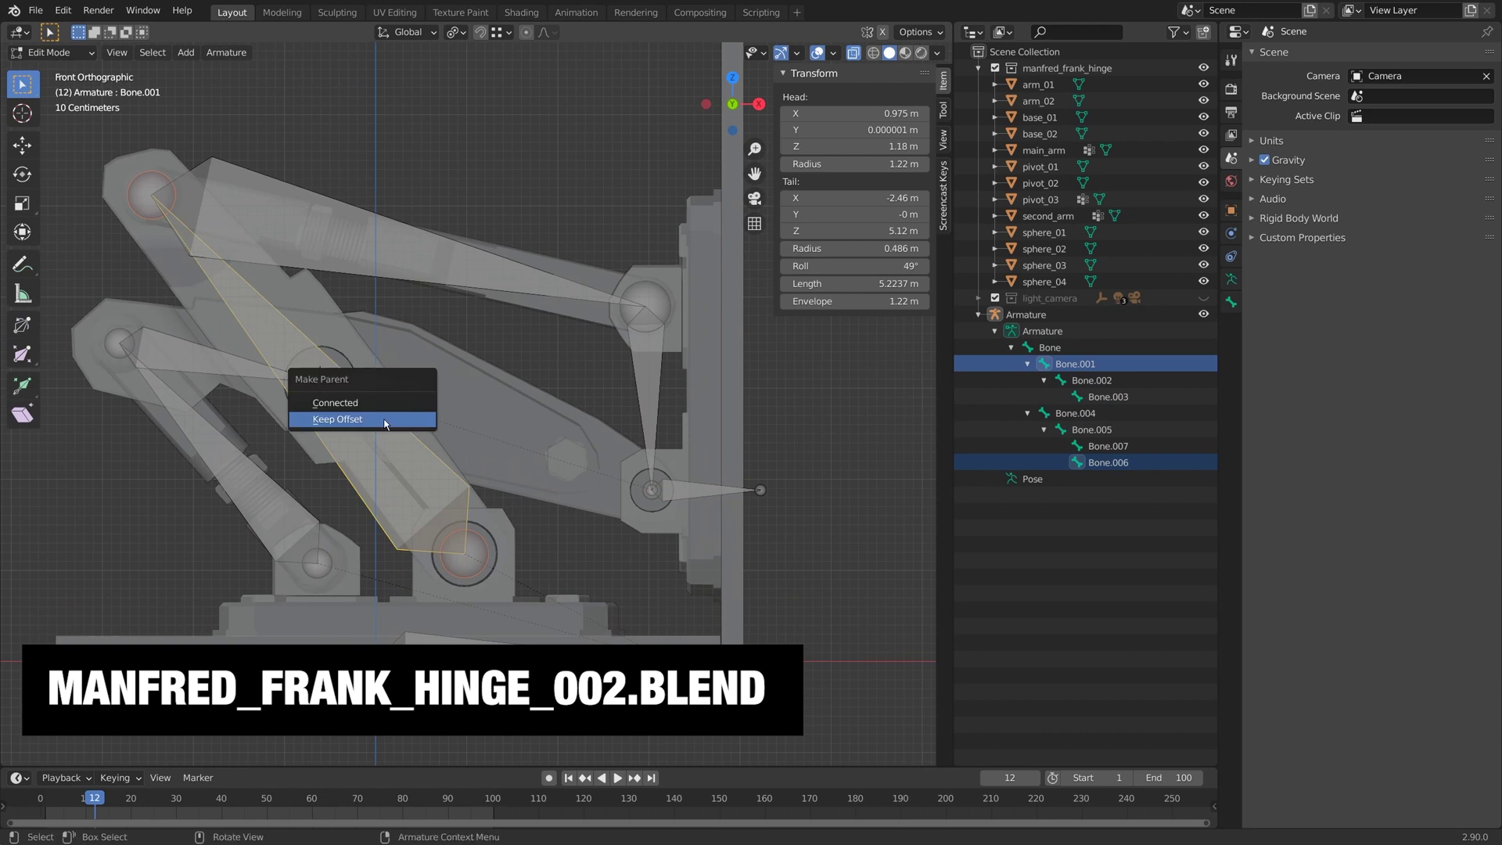
click(384, 419)
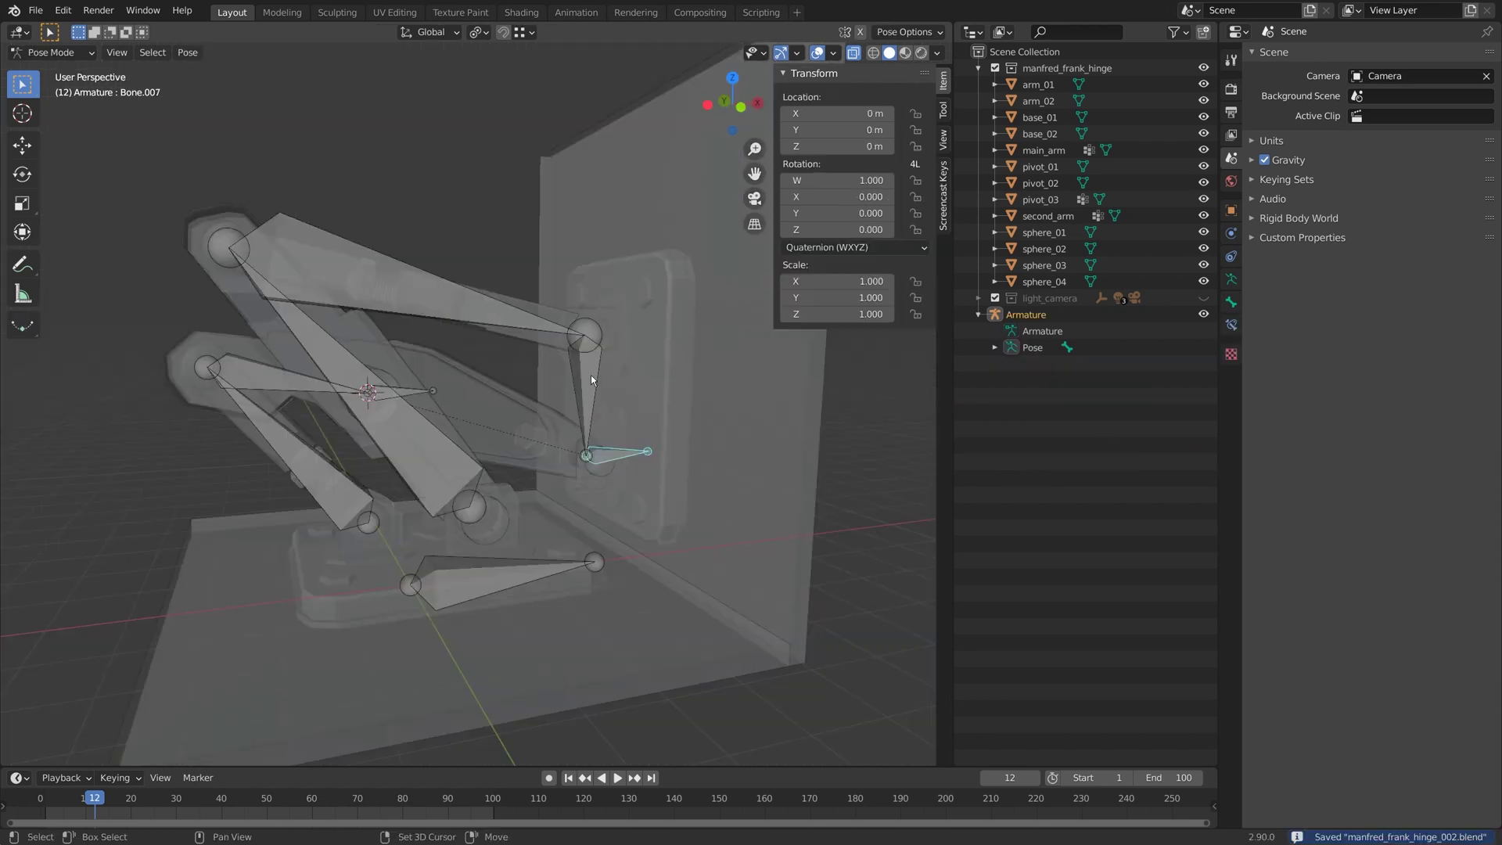
- Add an Inverse Kinematics constraint to Bone.003 targeting the handle bone Bone.007, and open its constraint settings
shift+click(584, 379)
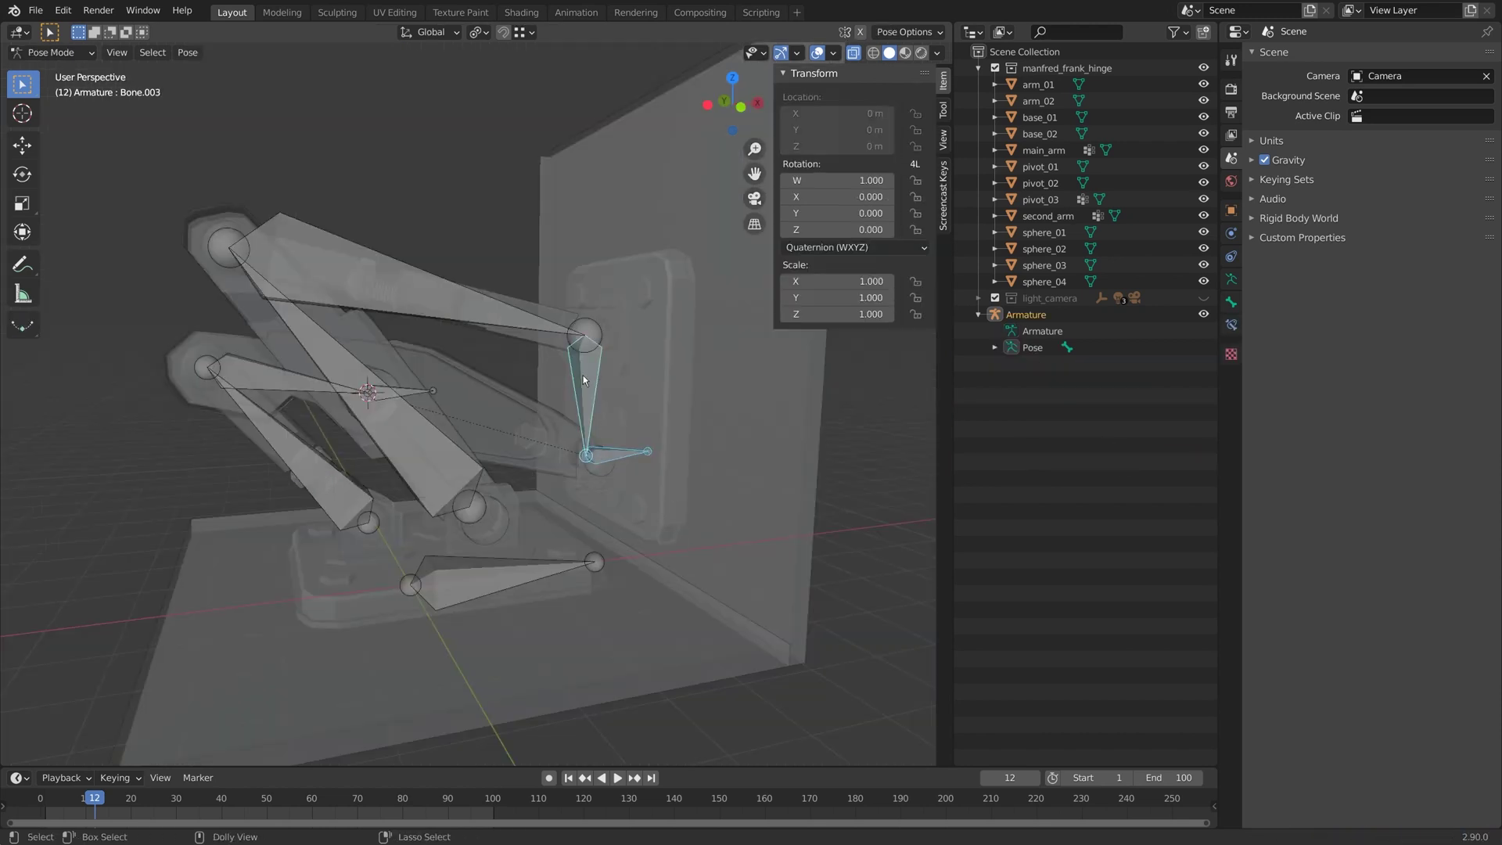
key(ctrl+shift+c)
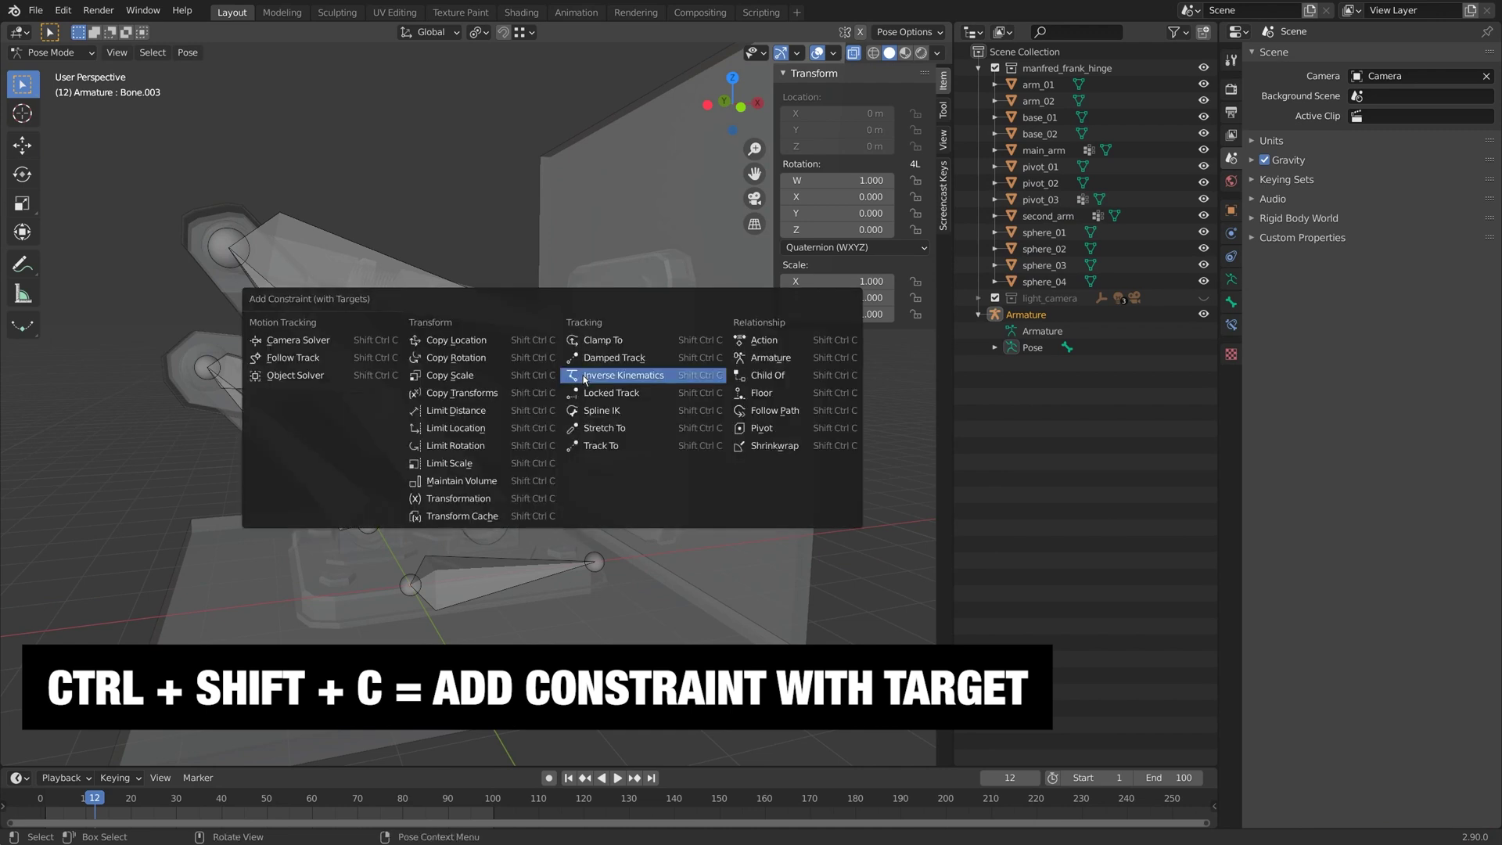
click(622, 376)
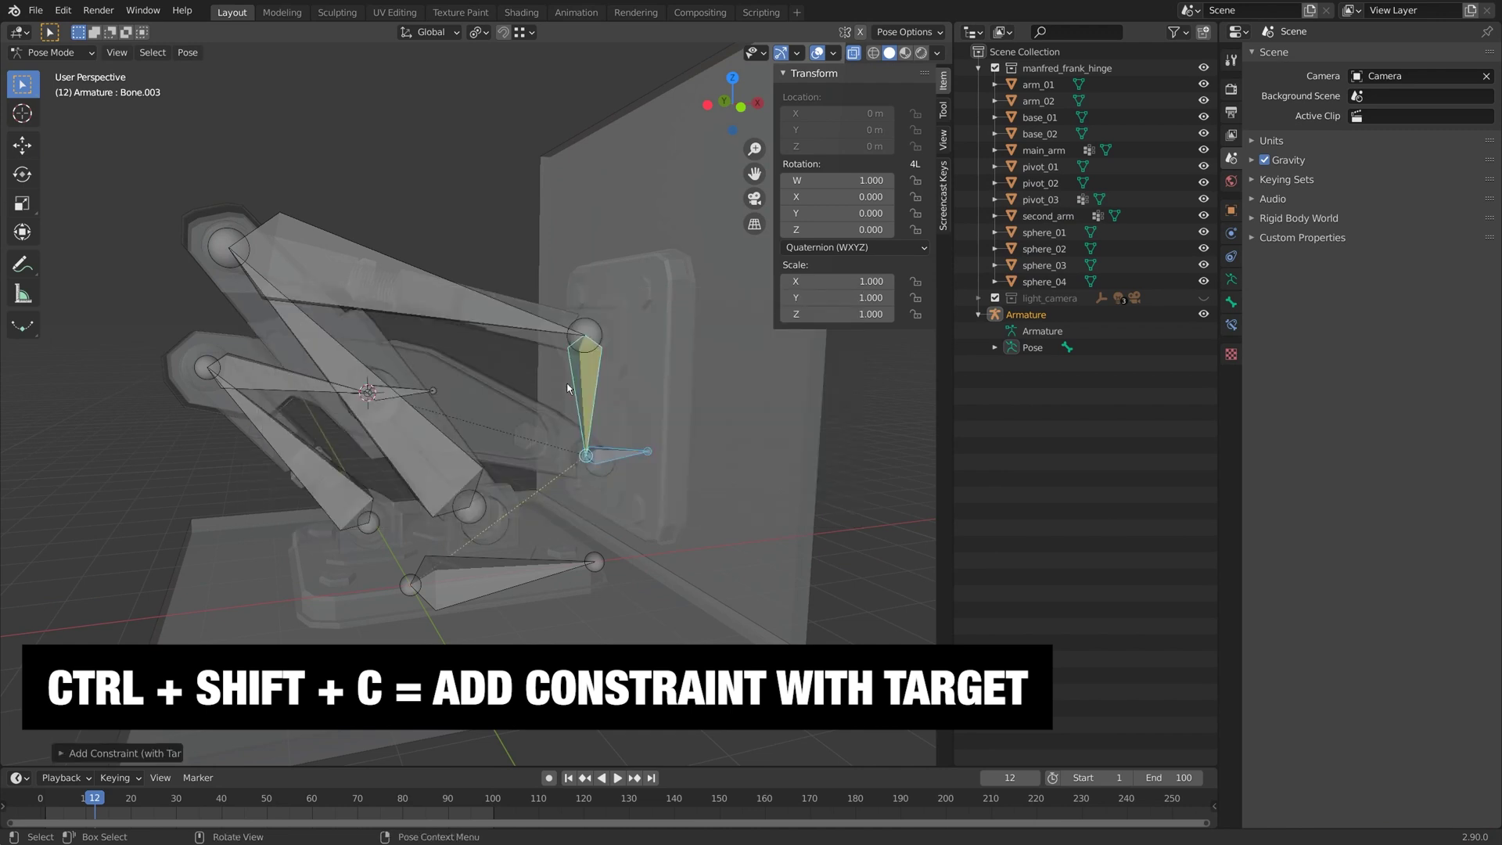
click(579, 381)
click(1233, 327)
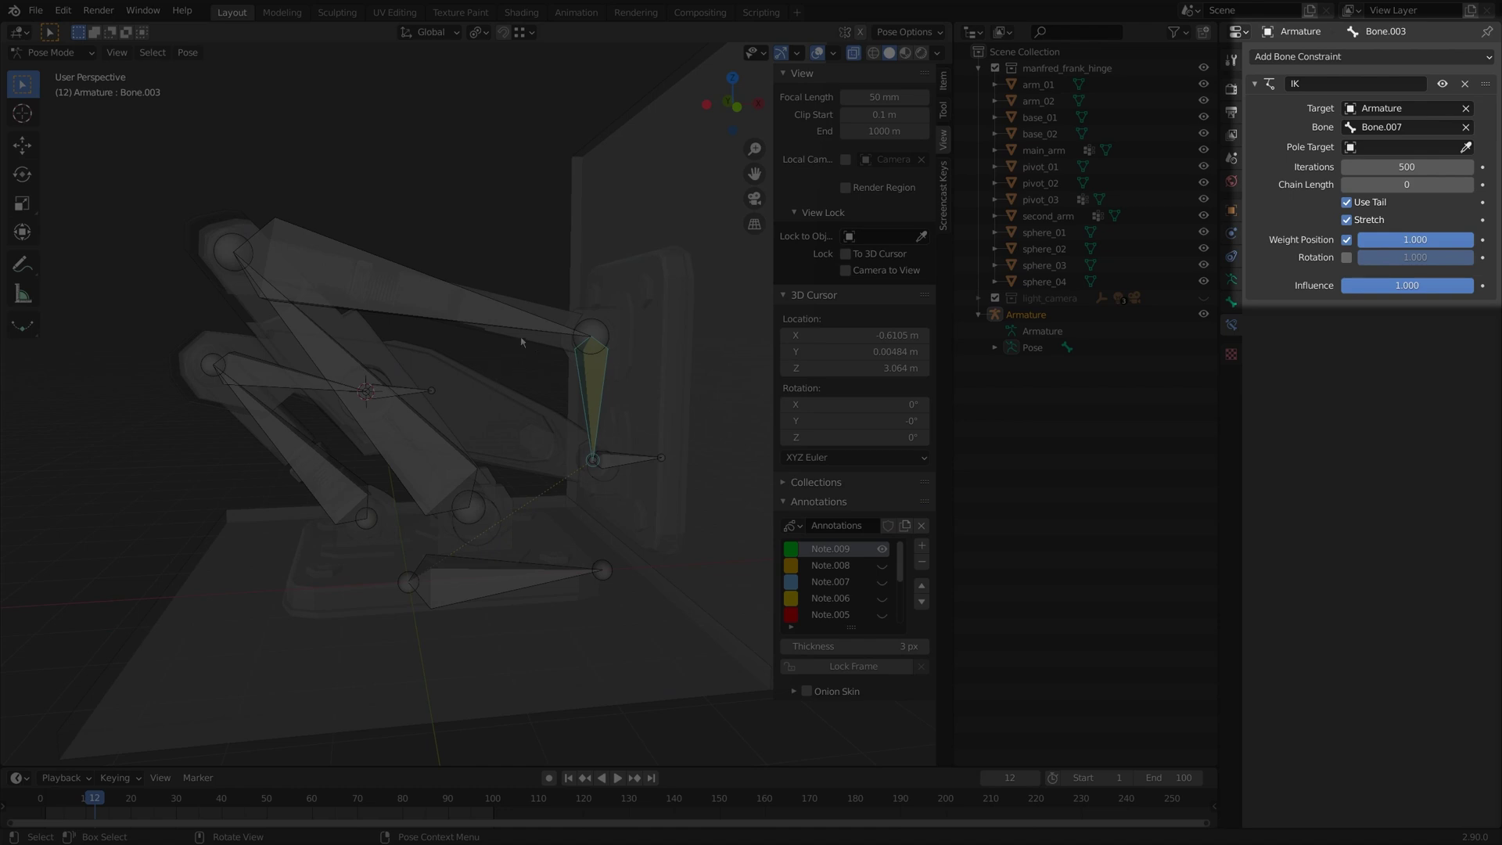
- Trace the IK chain from Bone.003 to the base bone in green and move Bone.007 to test the constraint
mouse_move(436, 279)
mouse_down()
mouse_move(180, 215)
mouse_move(308, 345)
mouse_up()
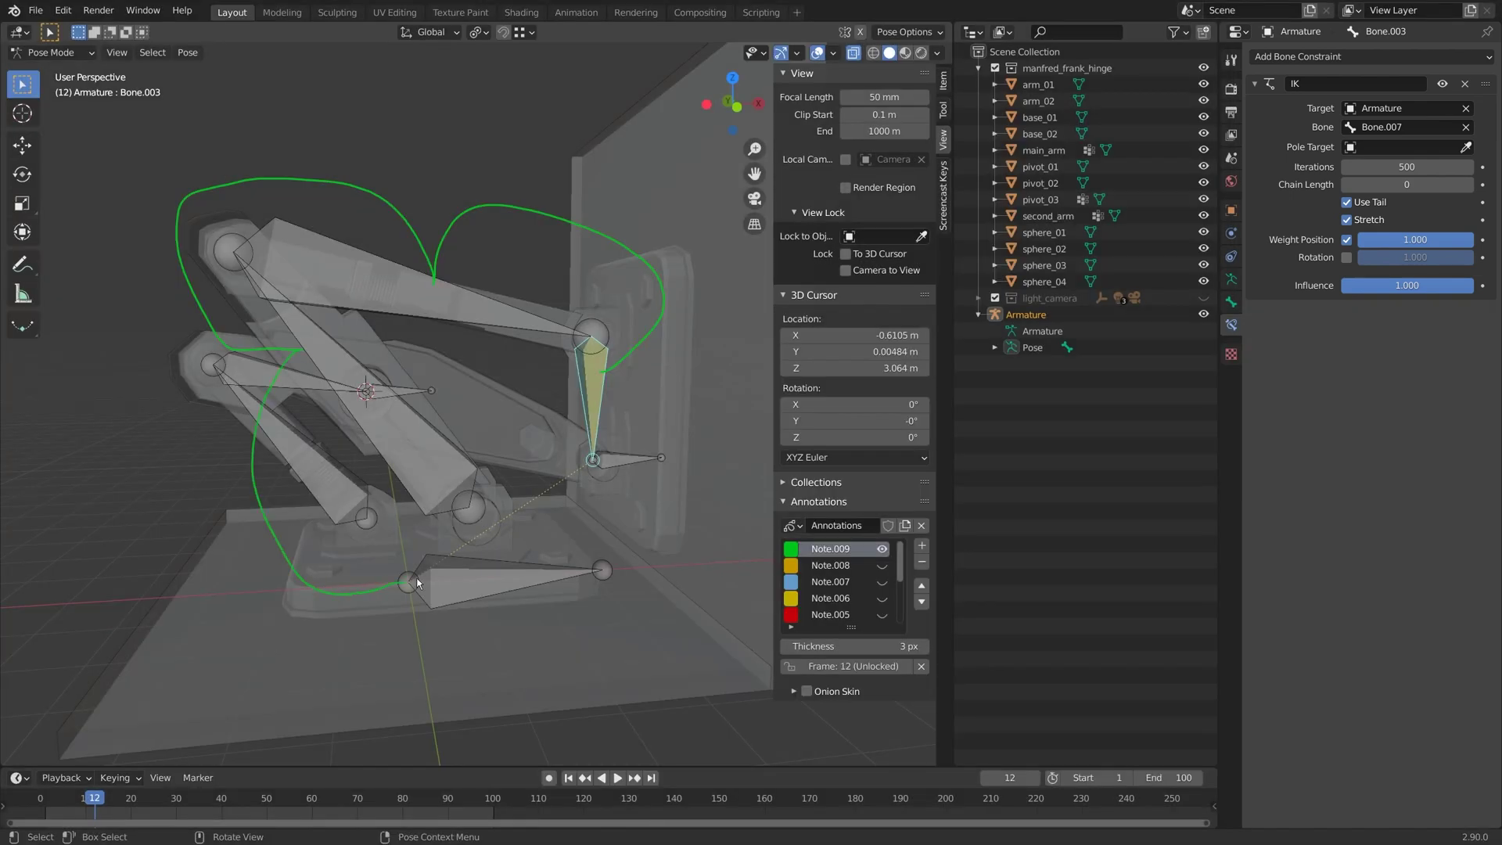
click(623, 463)
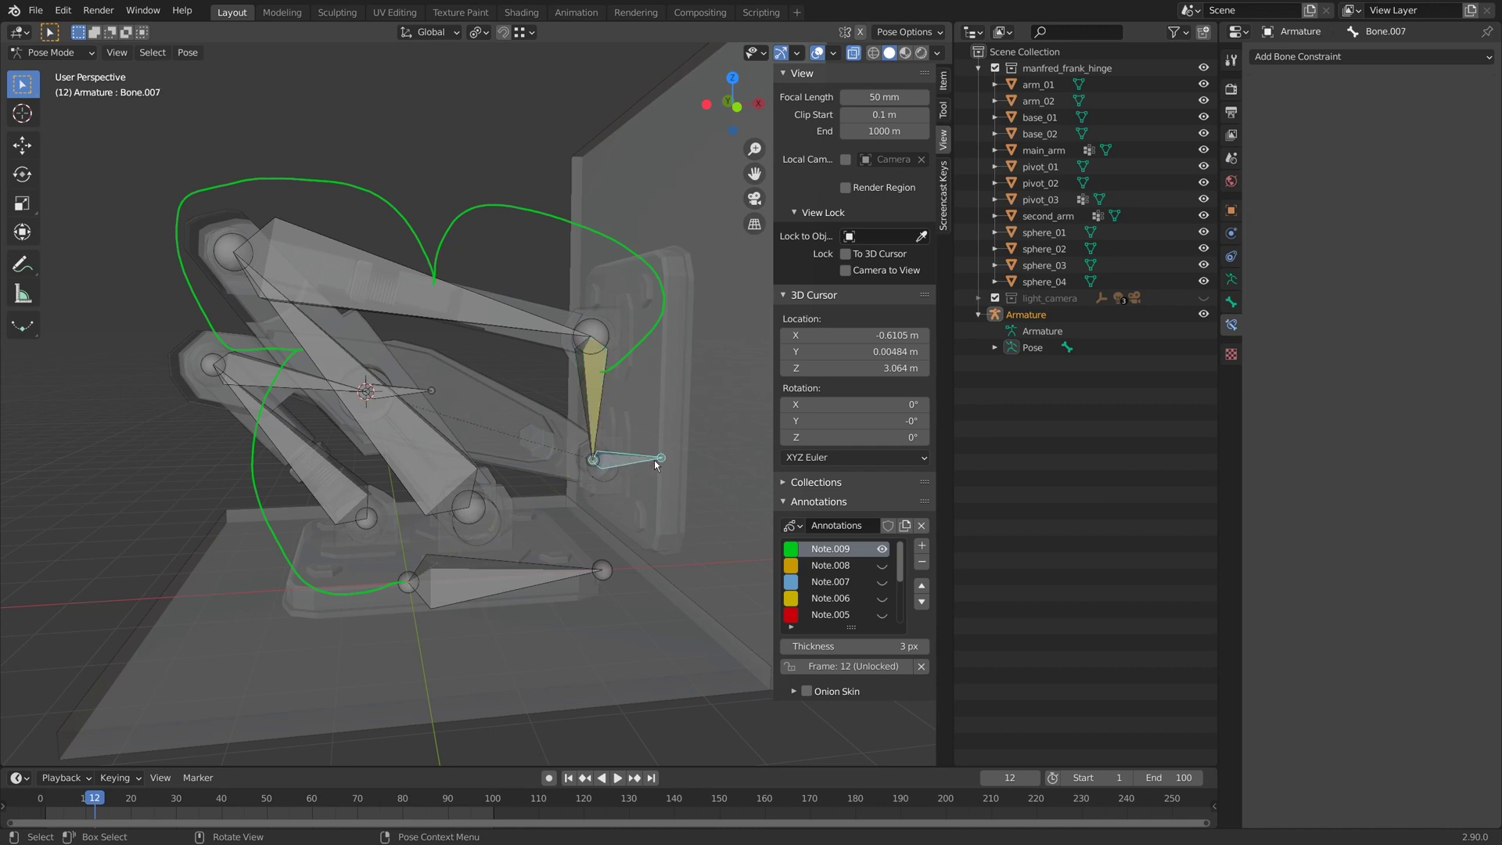
key(g)
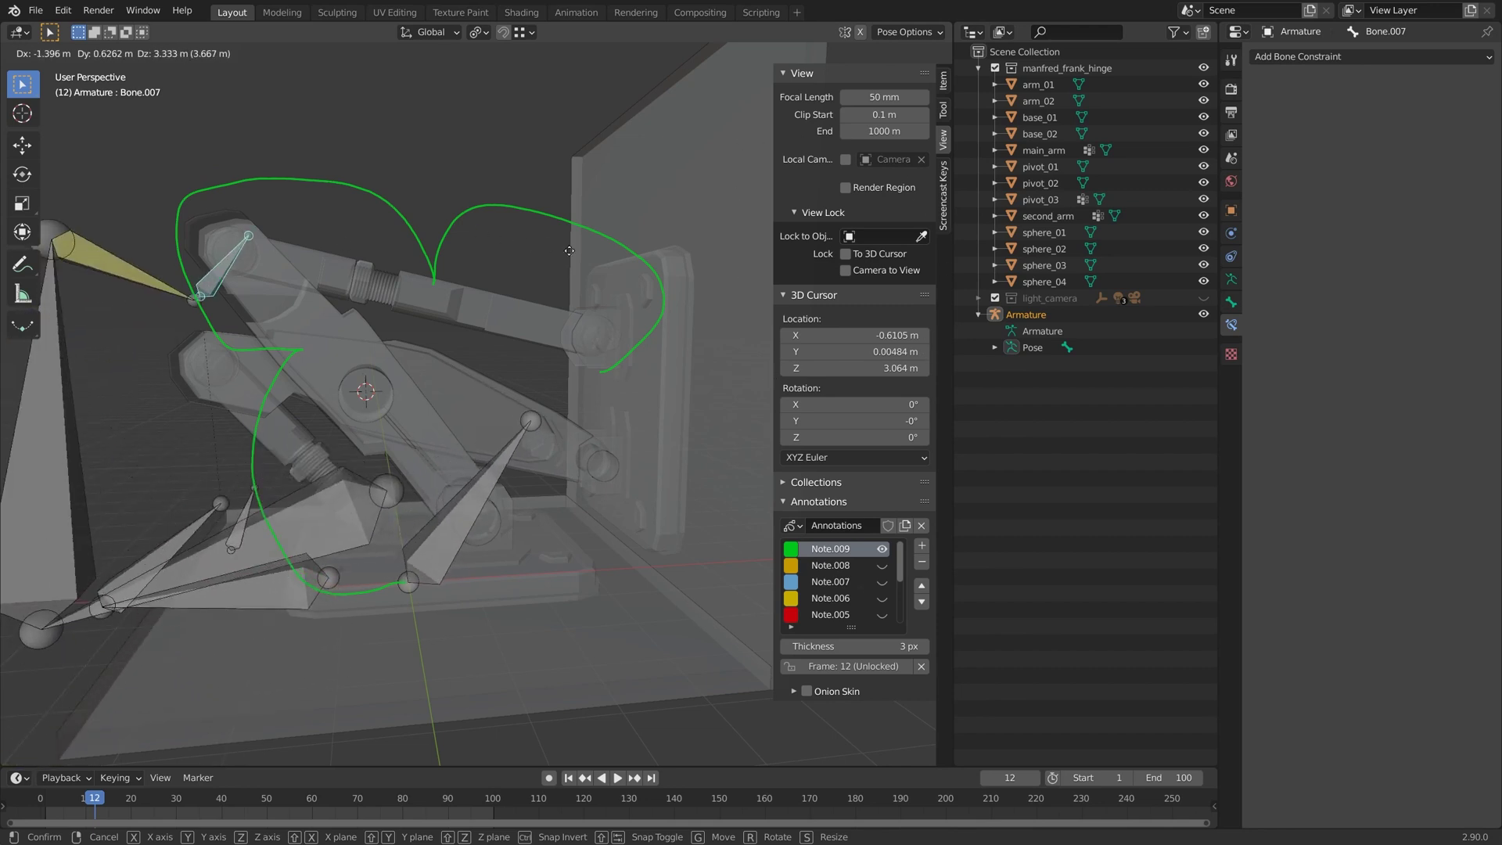
click(566, 384)
- Set the chain length of Bone.003's IK constraint to 2
click(443, 304)
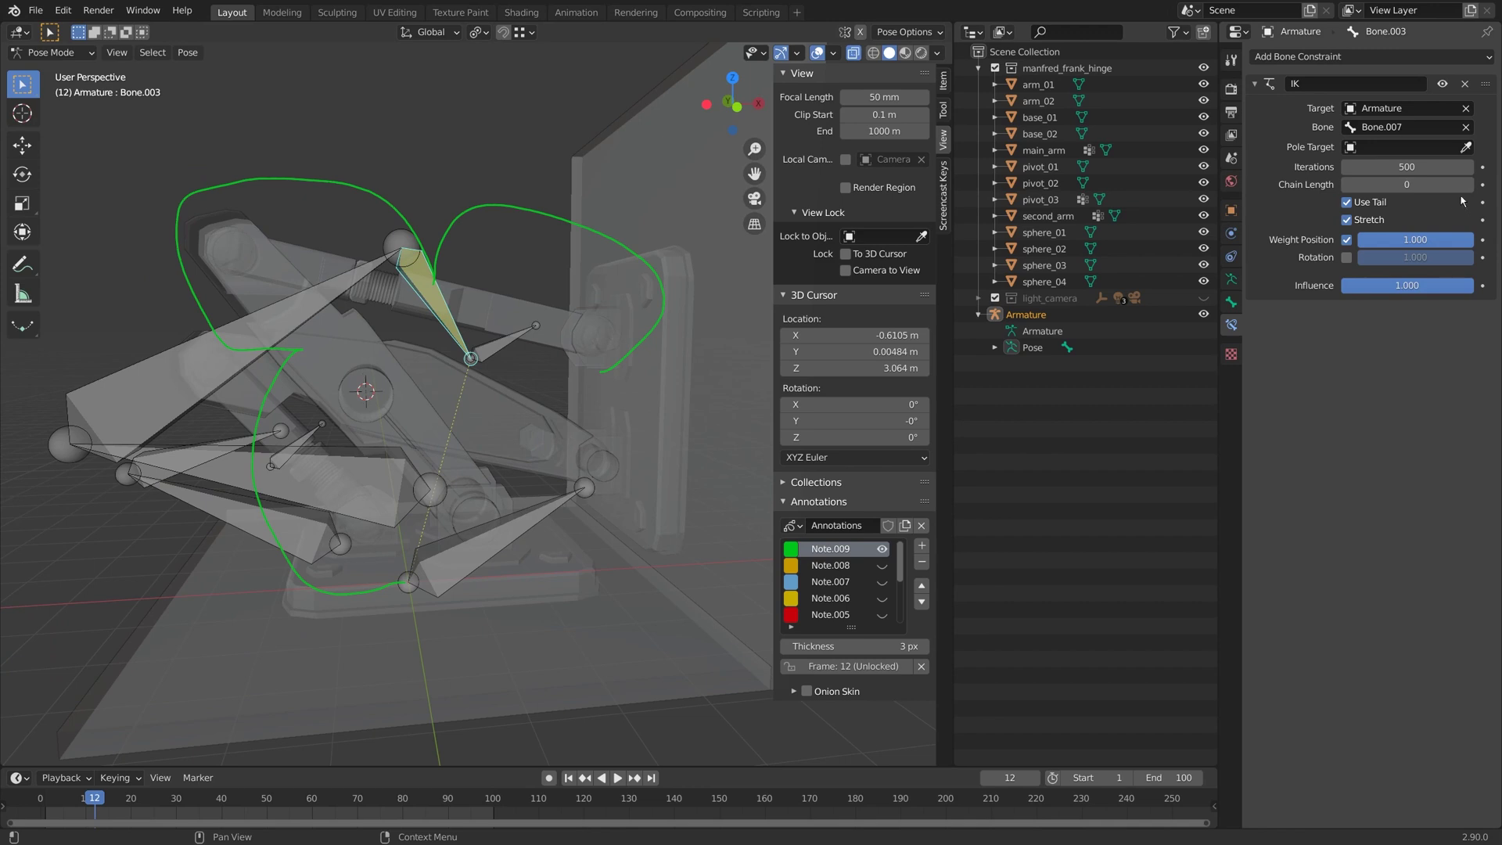
click(1420, 189)
text(2)
key(Return)
- Hide the green annotation layer and annotate the two-bone IK chain from Bone.003 on a new blue layer
click(881, 549)
click(922, 545)
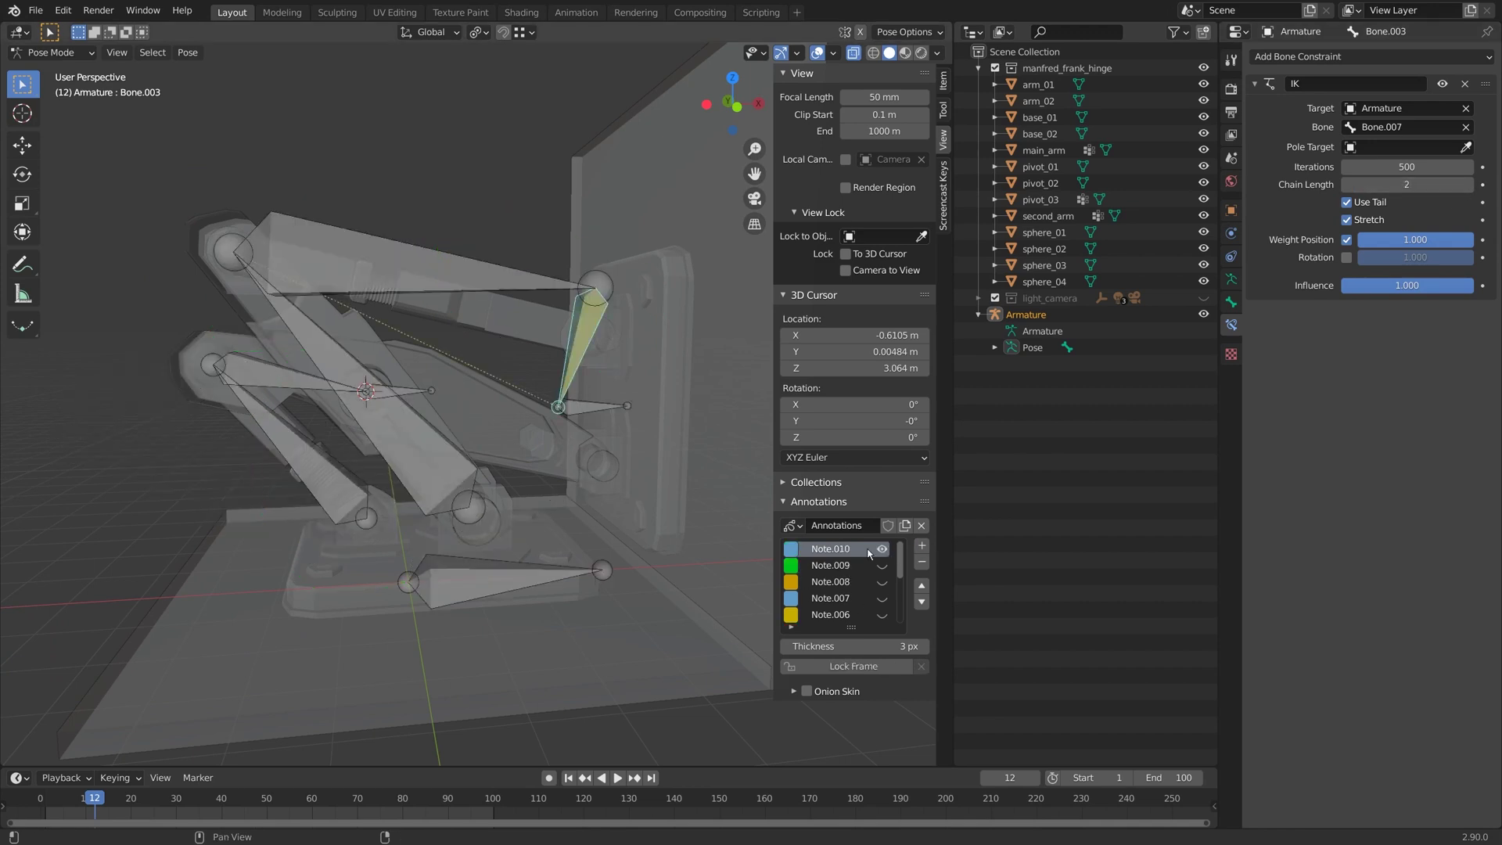
click(787, 546)
drag(855, 378, 820, 335)
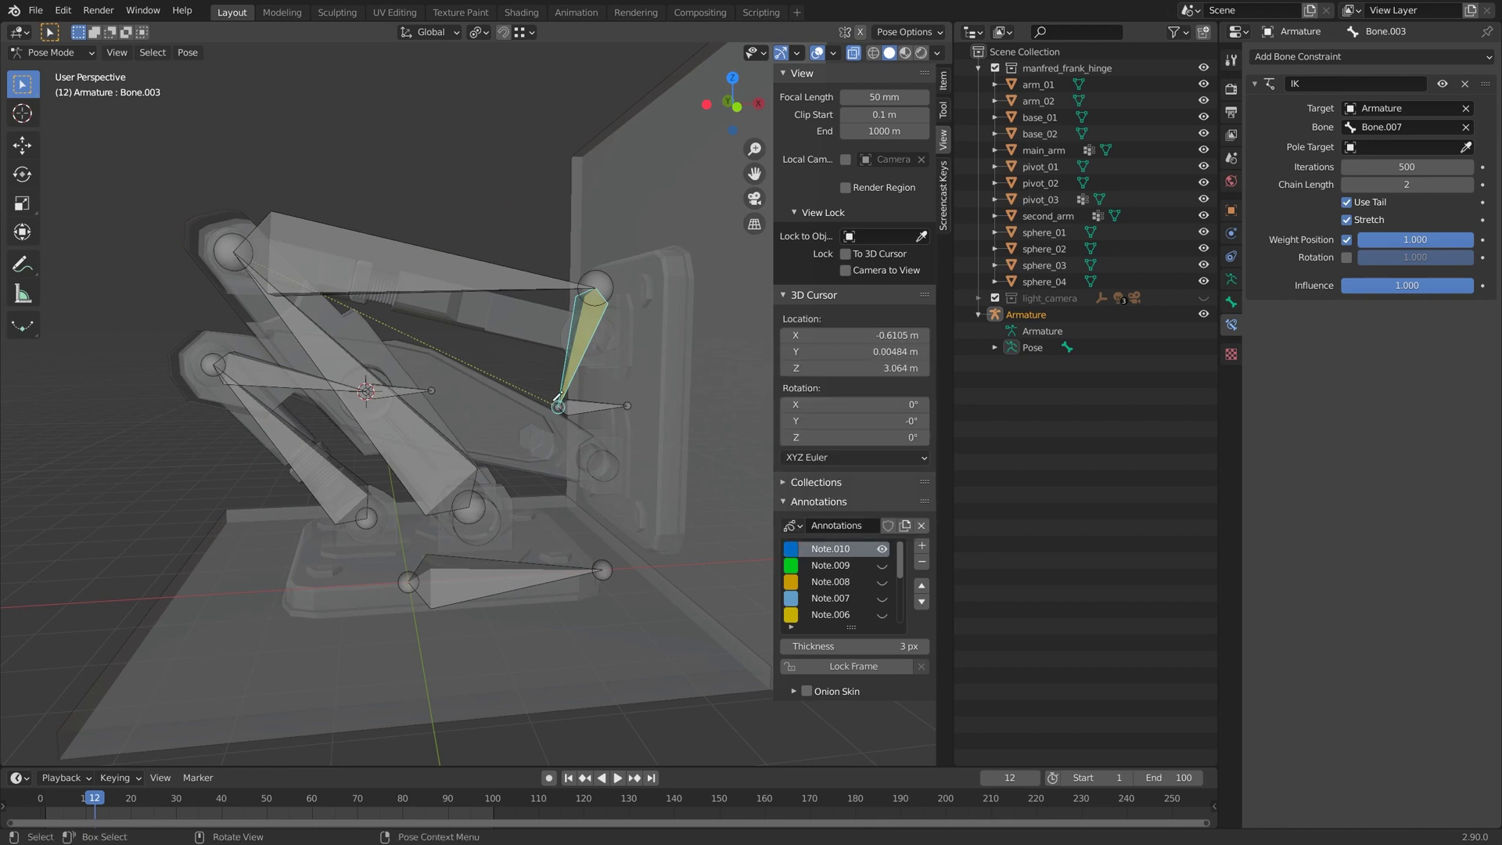
mouse_move(558, 399)
mouse_down()
mouse_move(563, 280)
mouse_move(378, 198)
mouse_up()
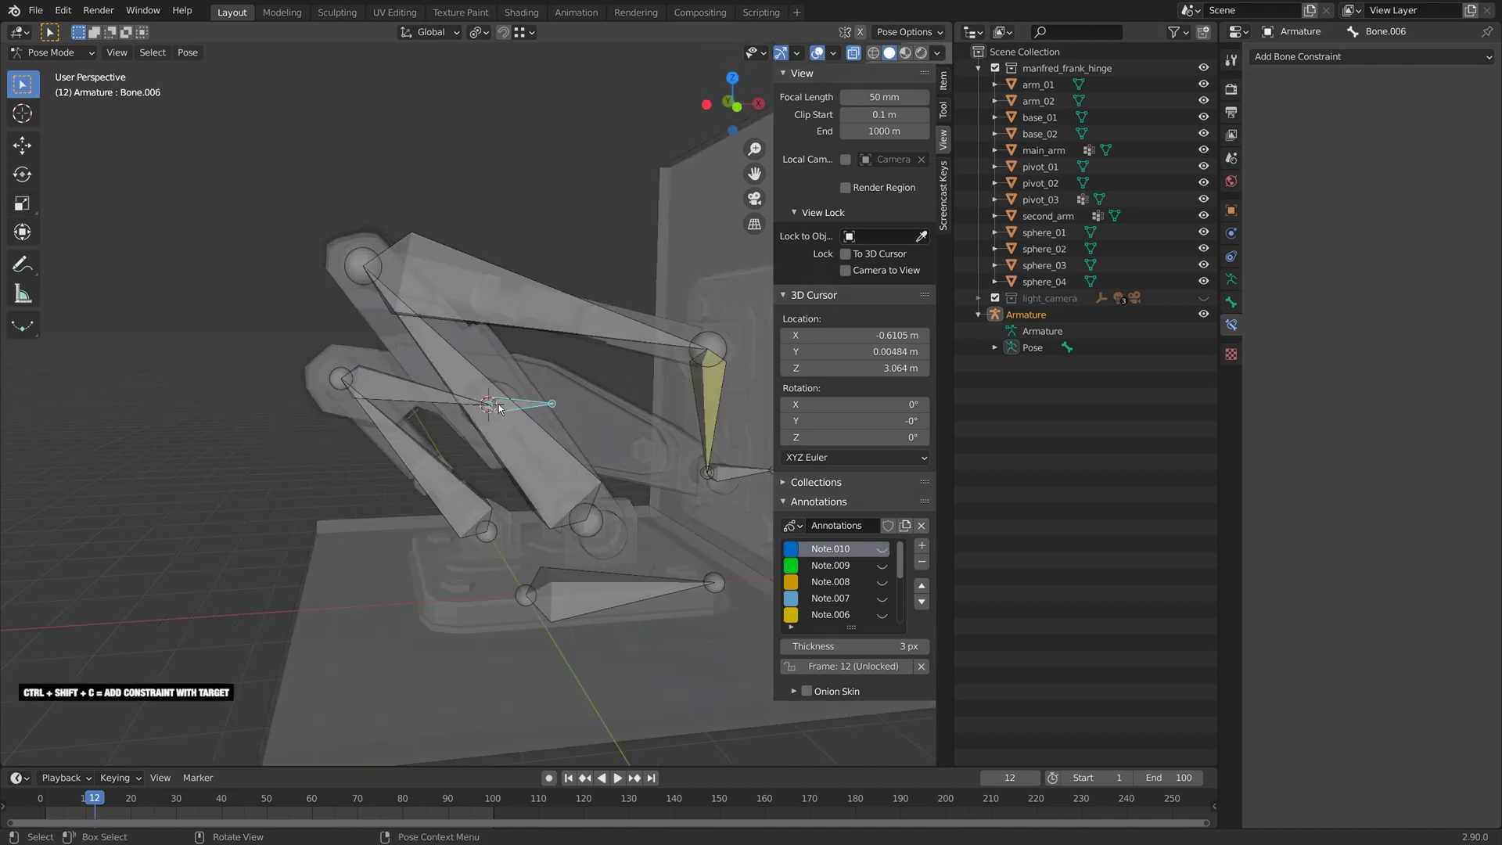
- Add an Inverse Kinematics constraint to Bone.005 targeting Bone.006, with a chain length of 2
shift+click(401, 379)
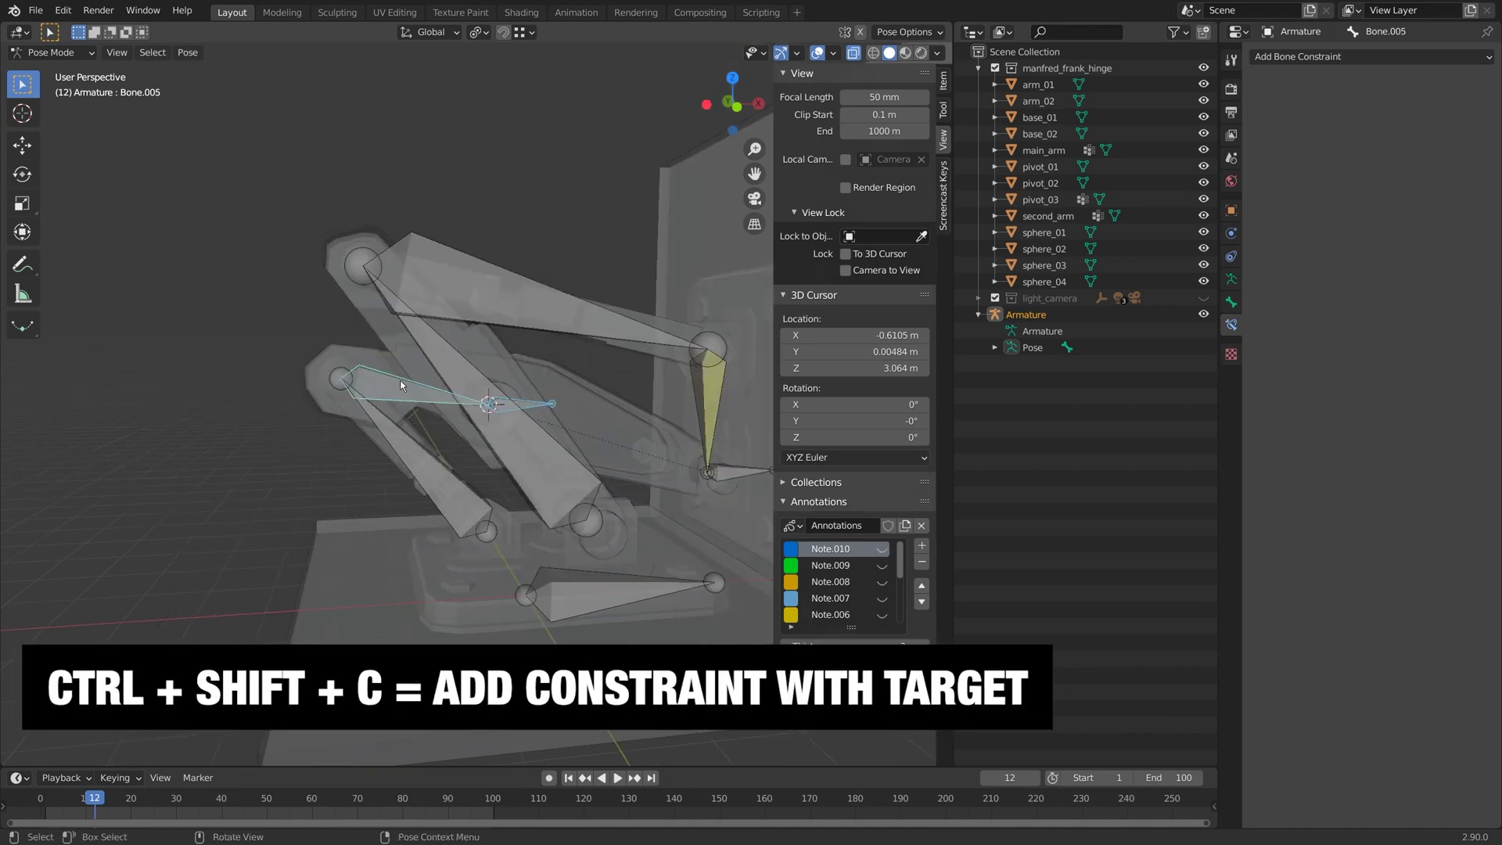
key(ctrl+shift+c)
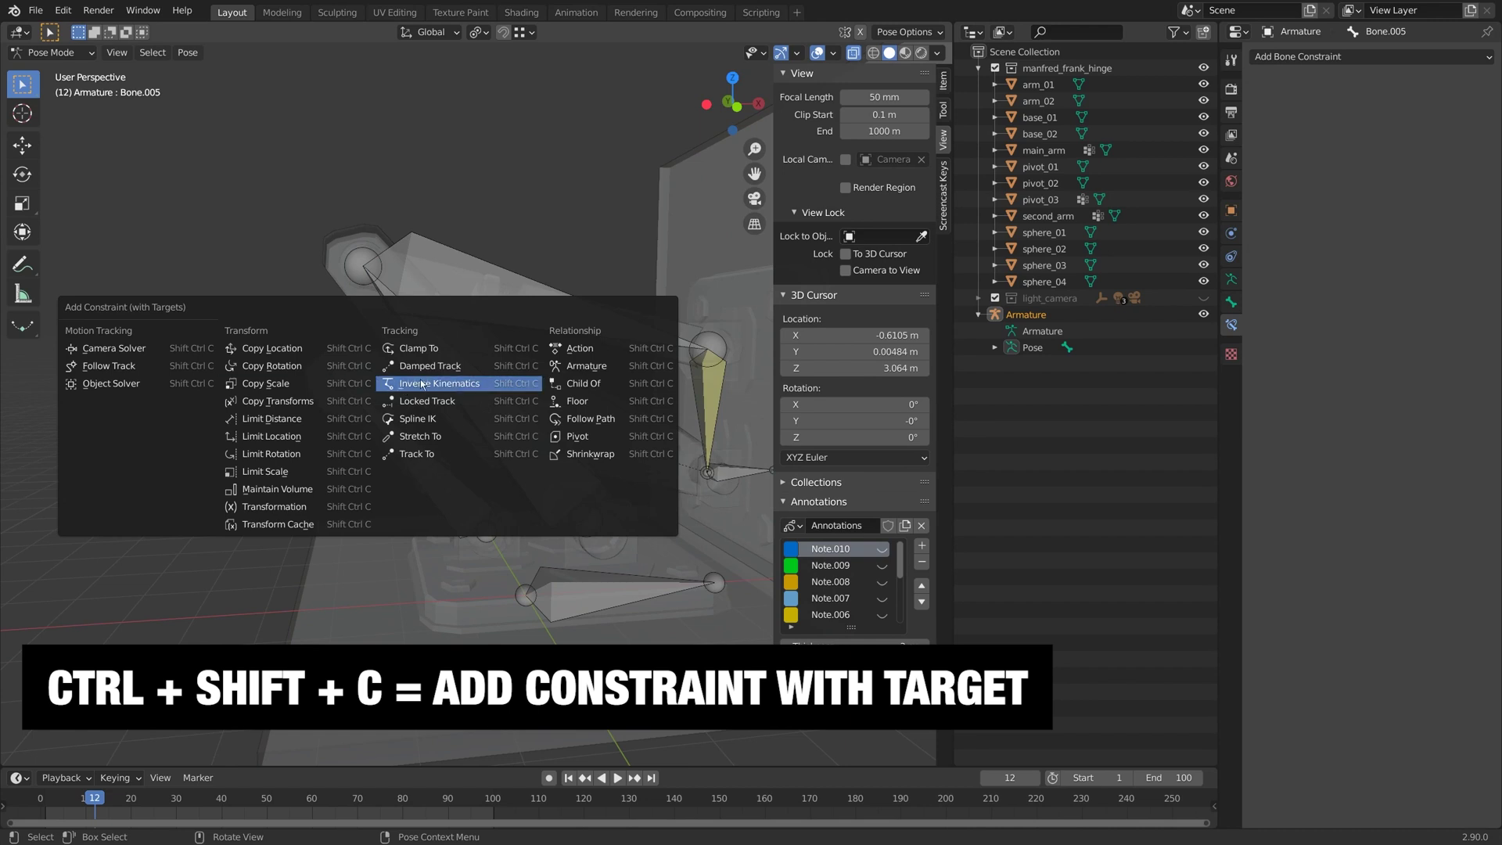
click(421, 383)
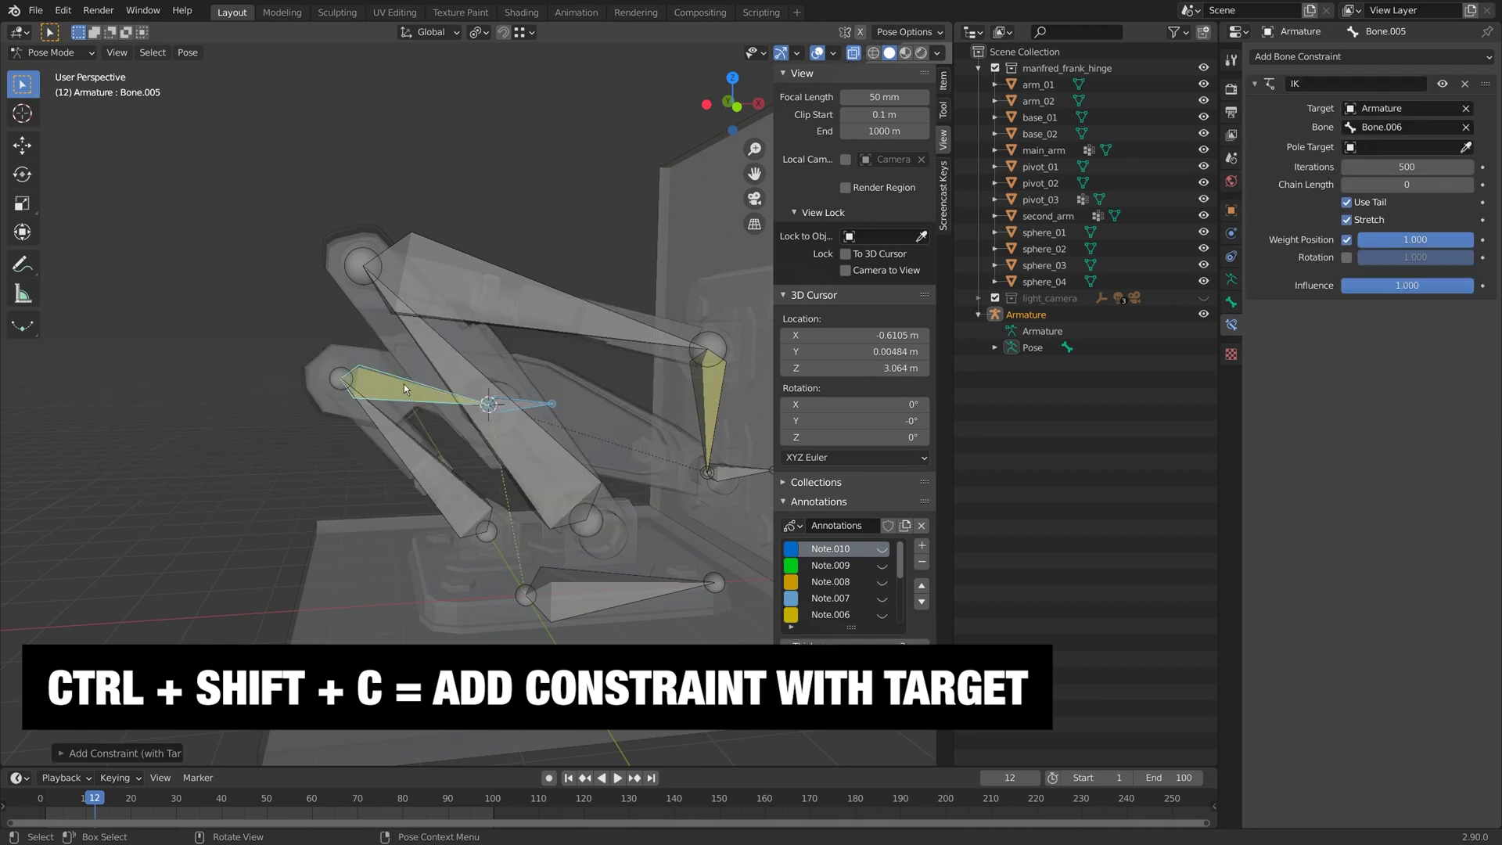
click(1468, 184)
click(1469, 184)
- Rotate Bone.001 about the Y axis to test both IK constraints
scroll(551, 443, down, 1)
click(550, 442)
scroll(551, 443, down, 1)
shift+middle_drag(550, 443, 517, 438)
key(r)
key(y)
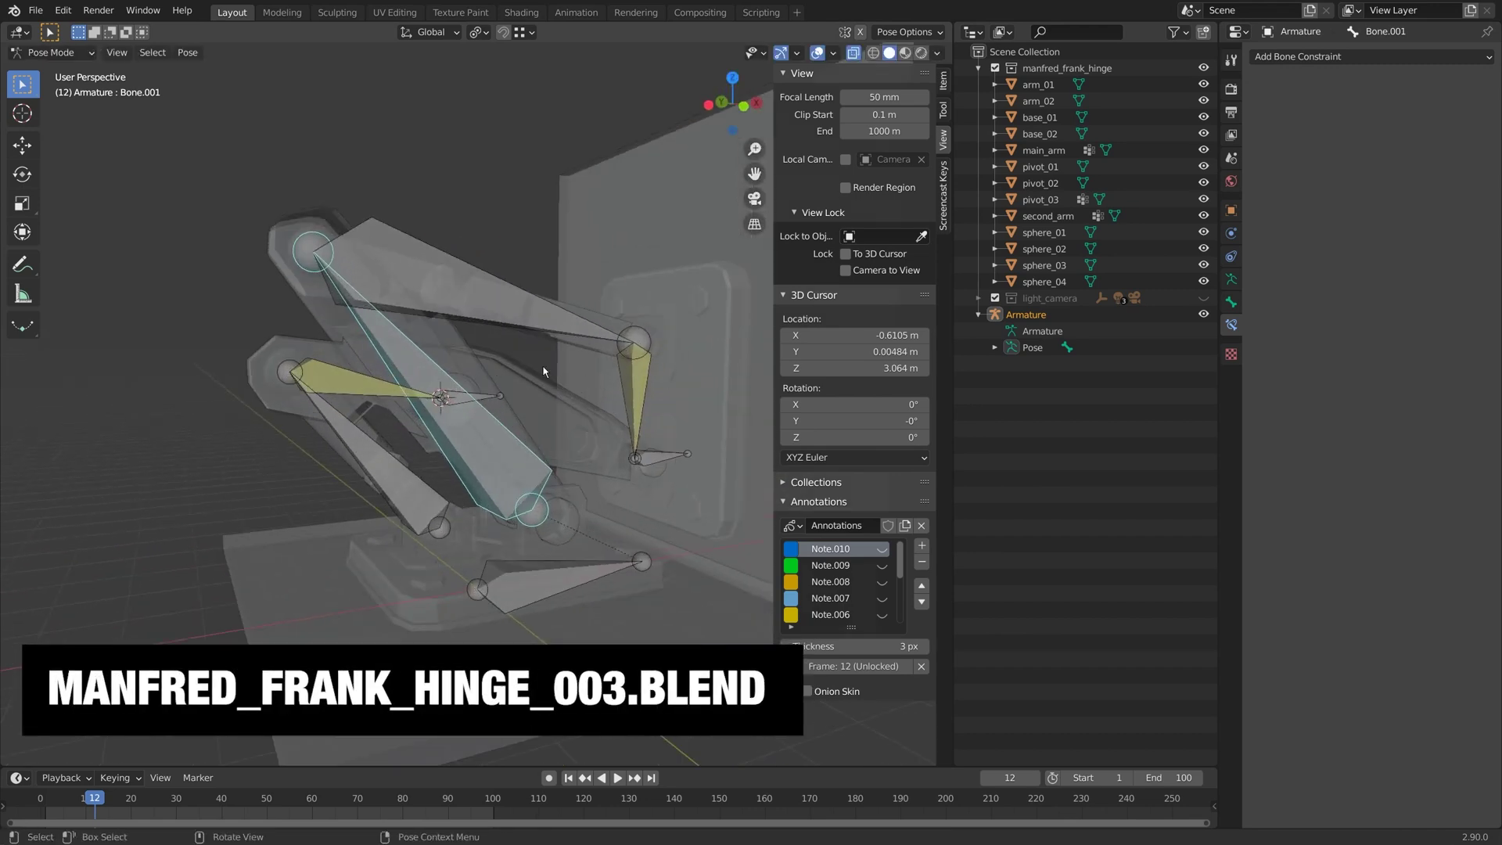
- Parent the base_02 mesh to Bone.003 using the Bone parent type
key(ctrl+Tab)
click(676, 384)
key(alt+z)
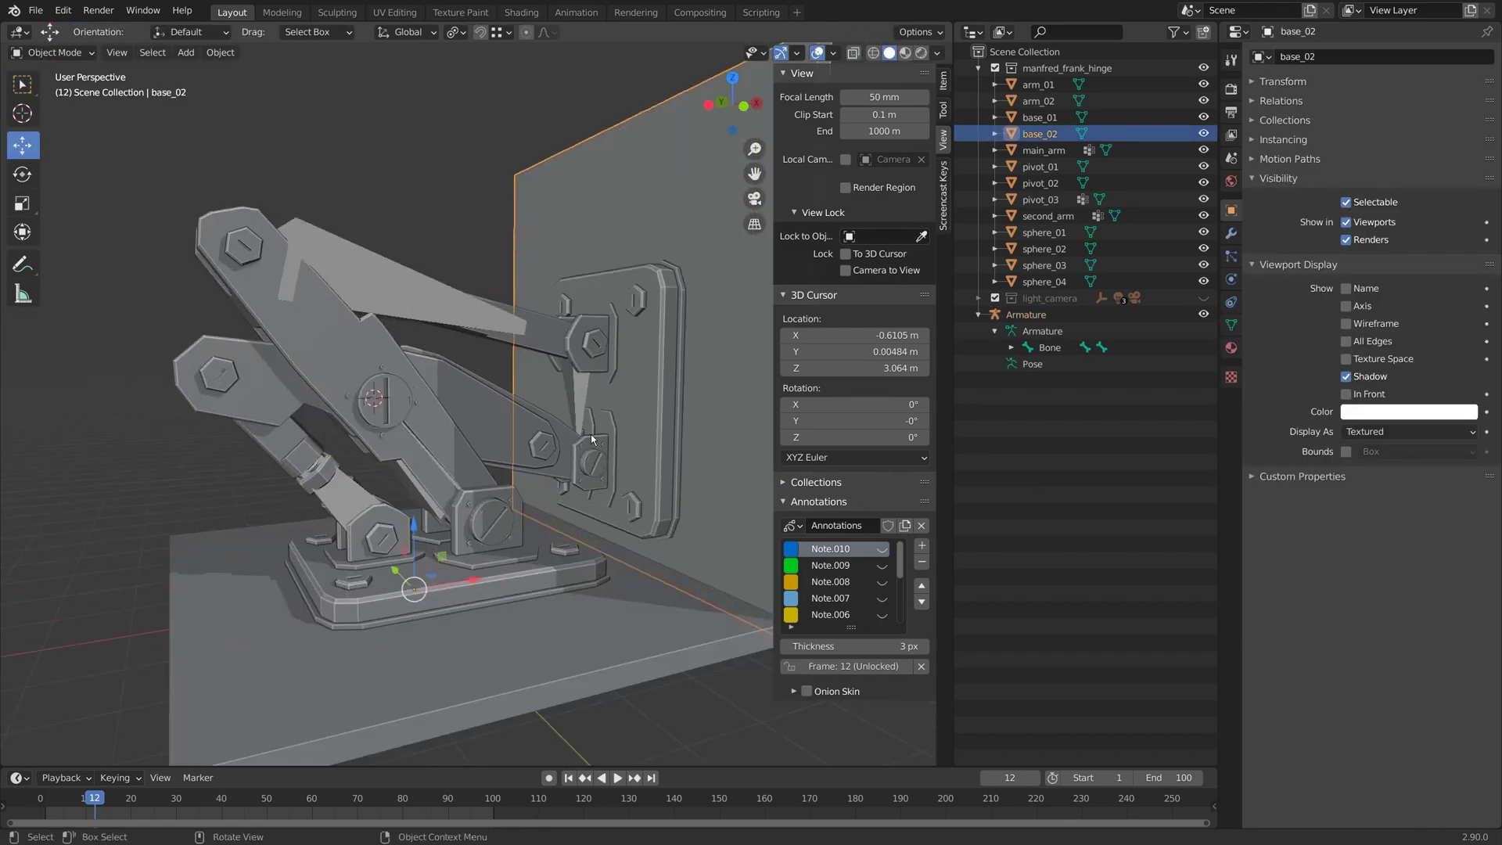
shift+click(574, 395)
key(ctrl+Tab)
shift+click(573, 396)
key(ctrl+p)
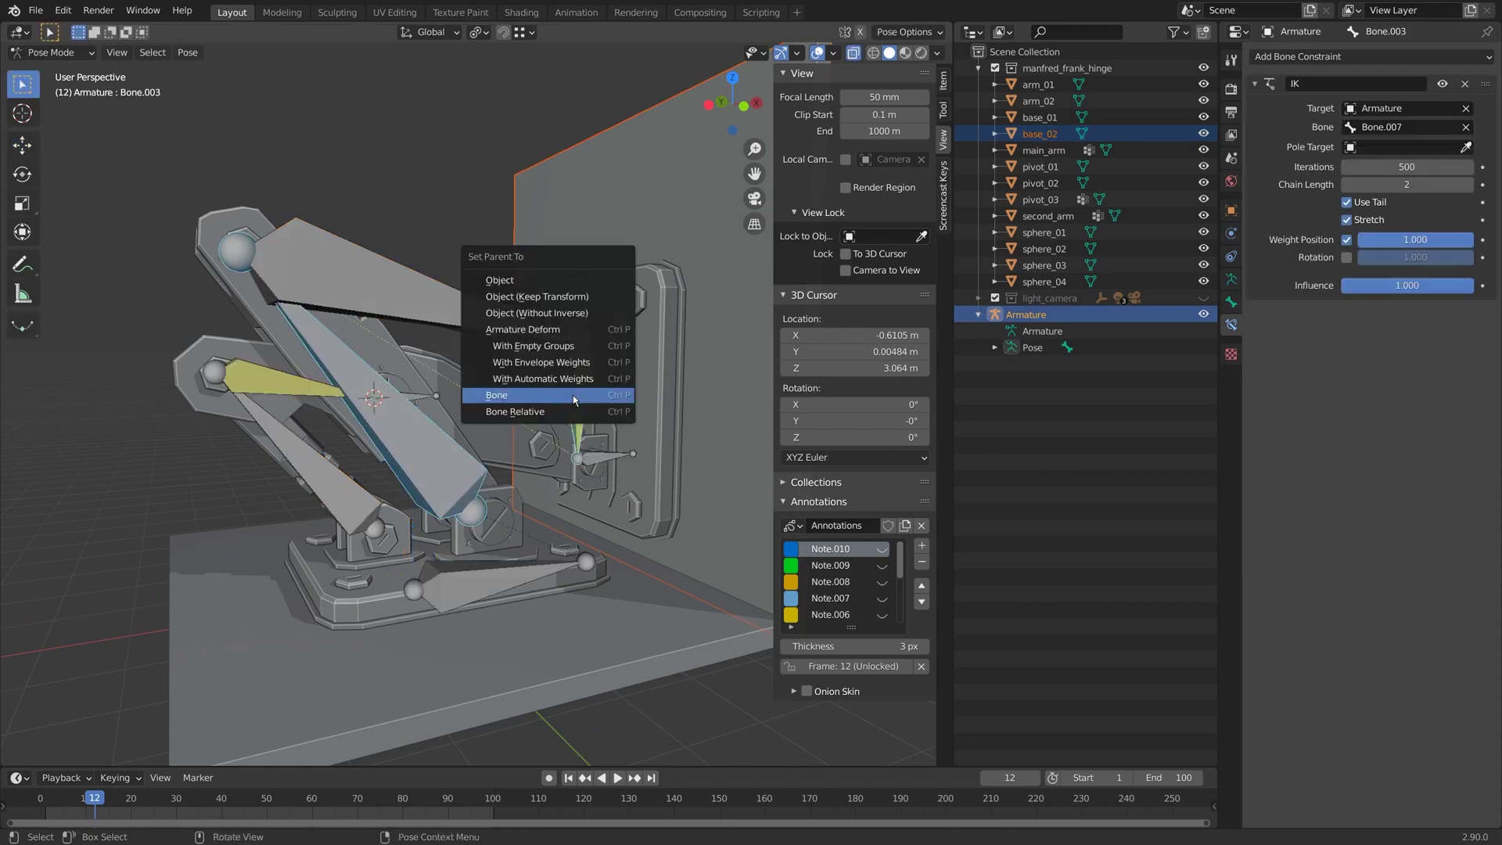
click(573, 395)
- Parent the arm_02 mesh to the upper bone running through it, using the Bone parent type
mouse_move(573, 396)
middle_down()
mouse_move(585, 418)
mouse_move(588, 374)
middle_up()
key(ctrl+Tab)
click(588, 374)
shift+click(527, 350)
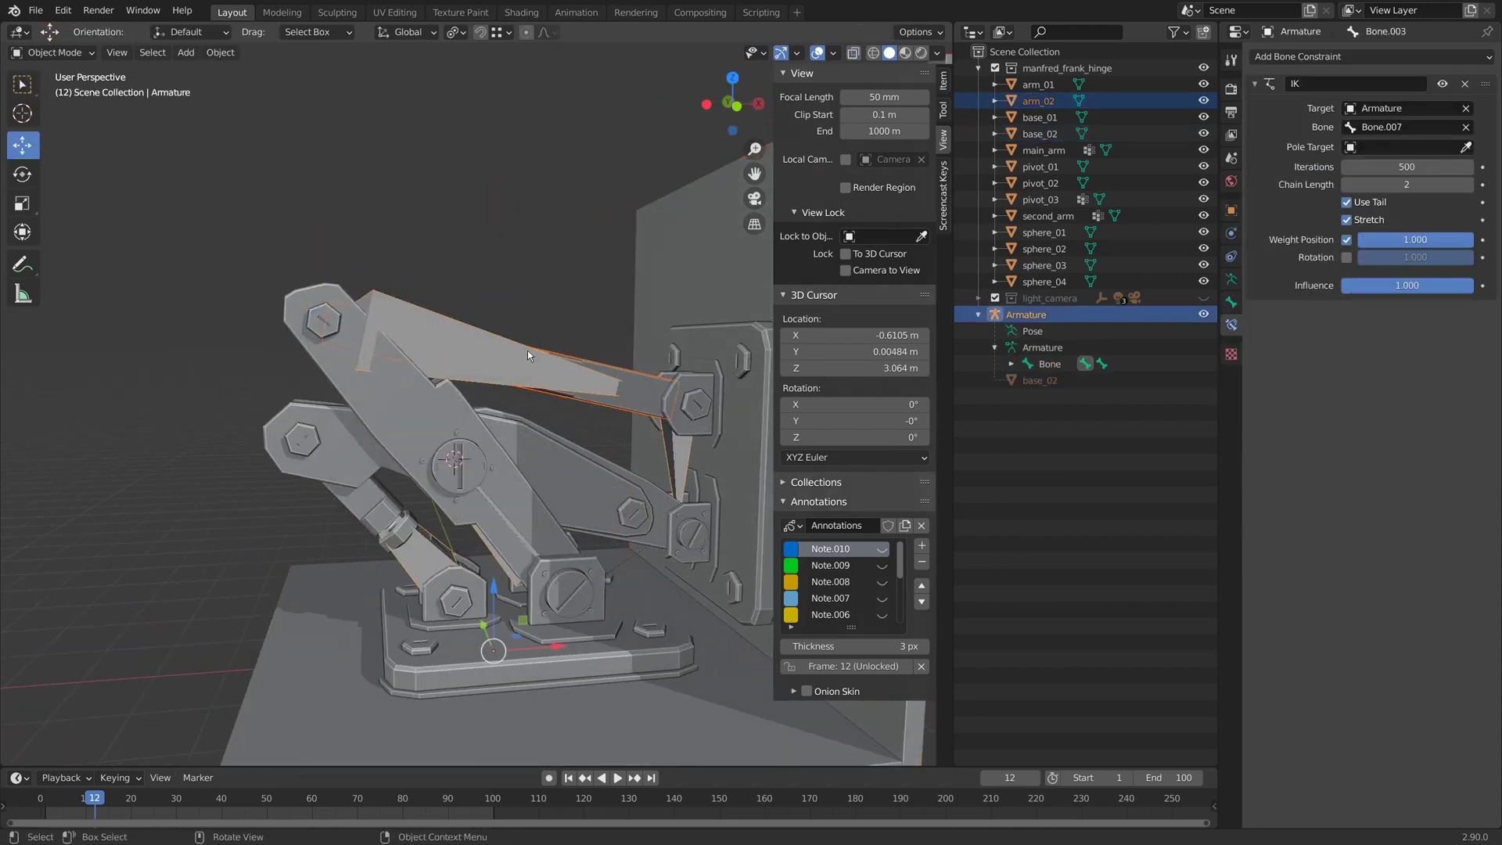
key(ctrl+Tab)
shift+click(512, 351)
key(ctrl+p)
click(511, 350)
- Parent the main_arm mesh to Bone.001 using the Bone parent type
key(ctrl+Tab)
click(451, 427)
scroll(613, 519, up, 2)
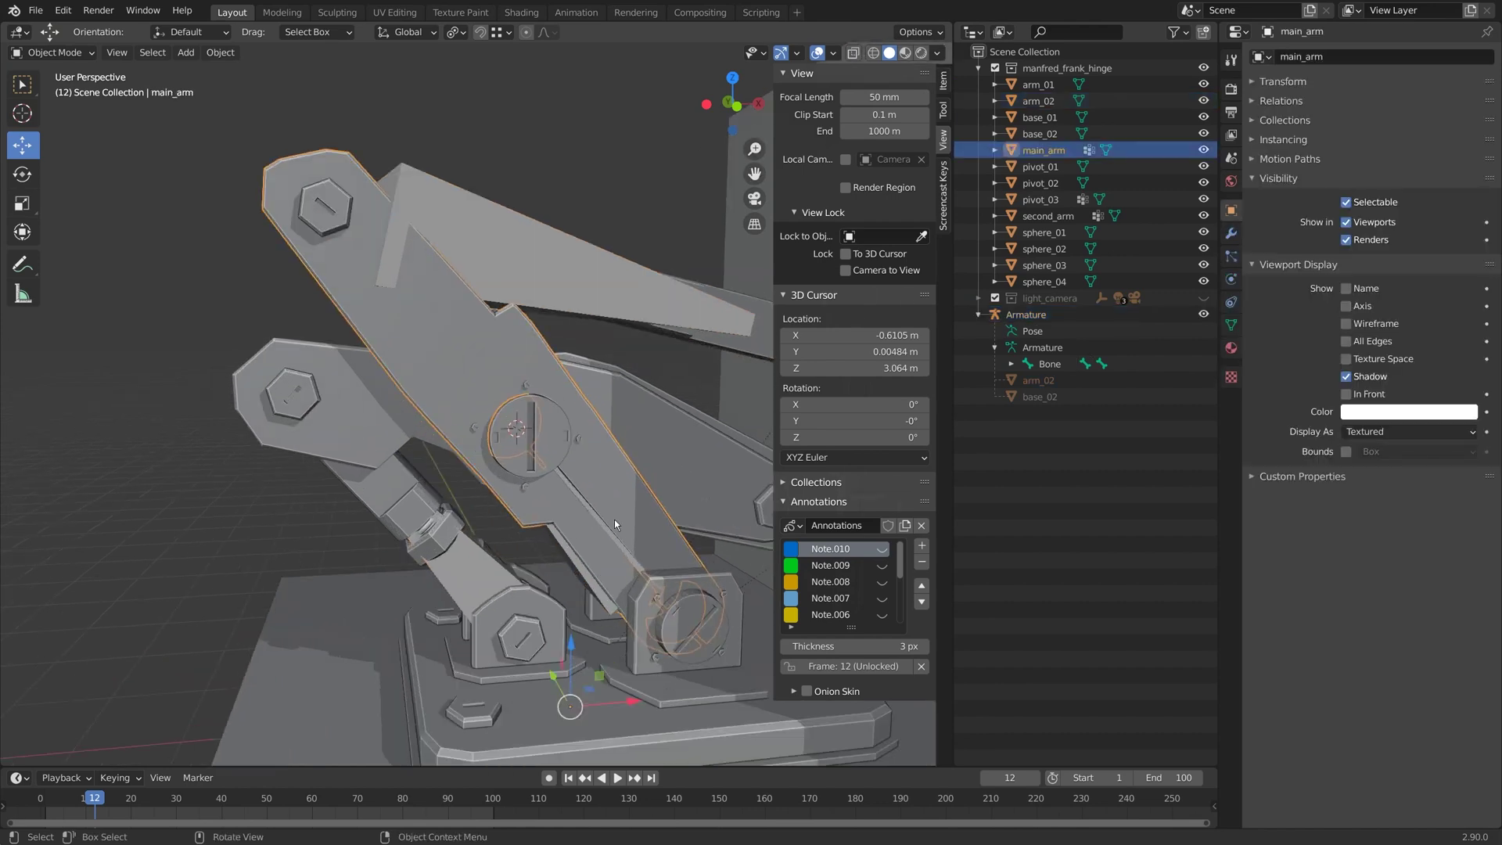
shift+click(554, 537)
key(ctrl+Tab)
click(553, 537)
key(ctrl+p)
click(553, 537)
- Parent the pivot_02 mesh at the middle of the main arm to Bone.001 using the Bone parent type
middle_drag(545, 443, 594, 402)
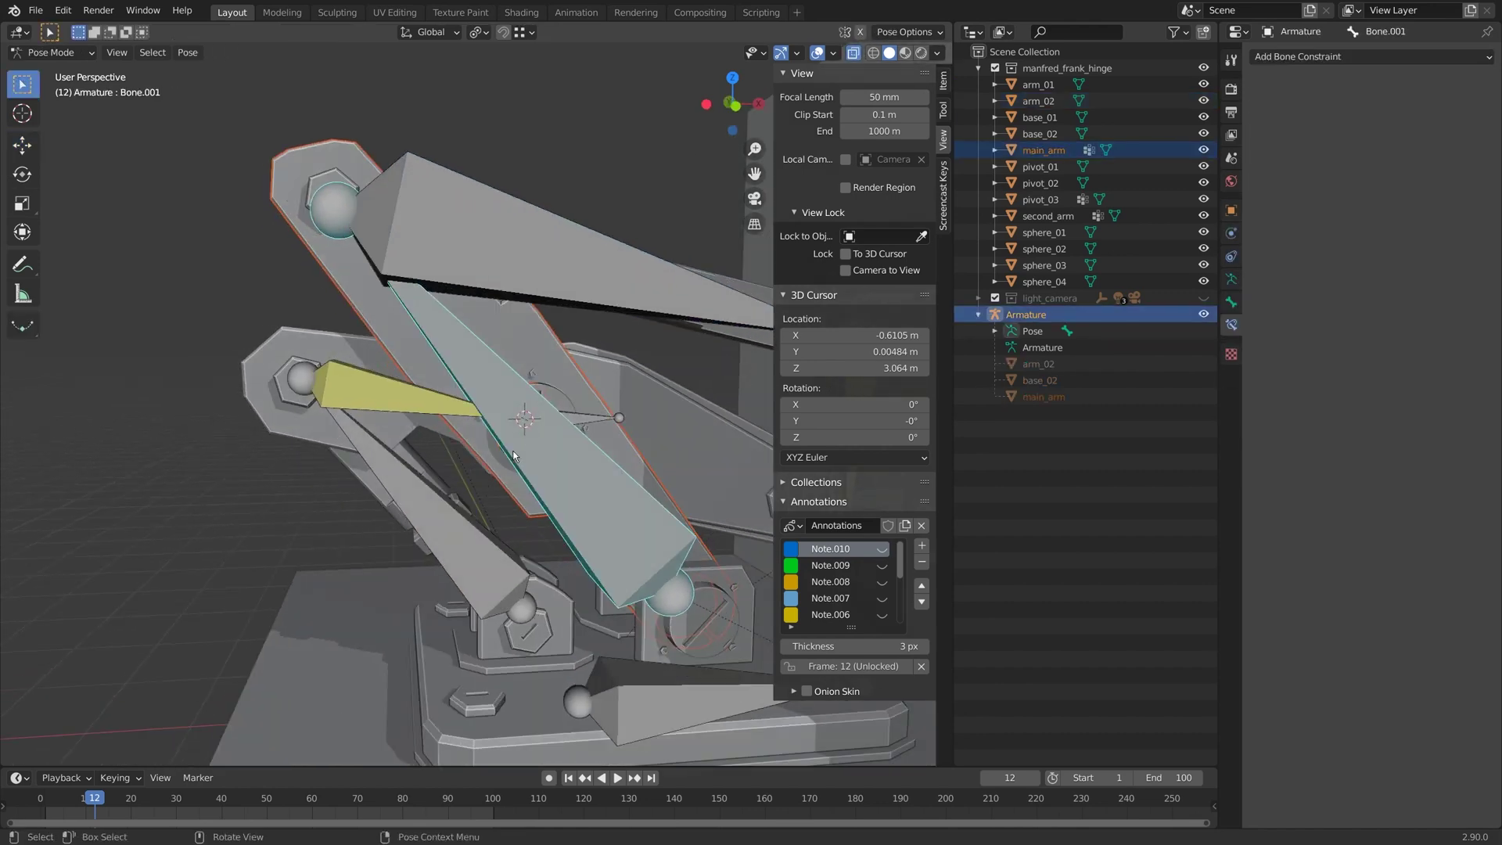
scroll(599, 400, up, 1)
click(599, 400)
key(ctrl+Tab)
click(587, 396)
click(614, 420)
shift+click(603, 577)
key(ctrl+Tab)
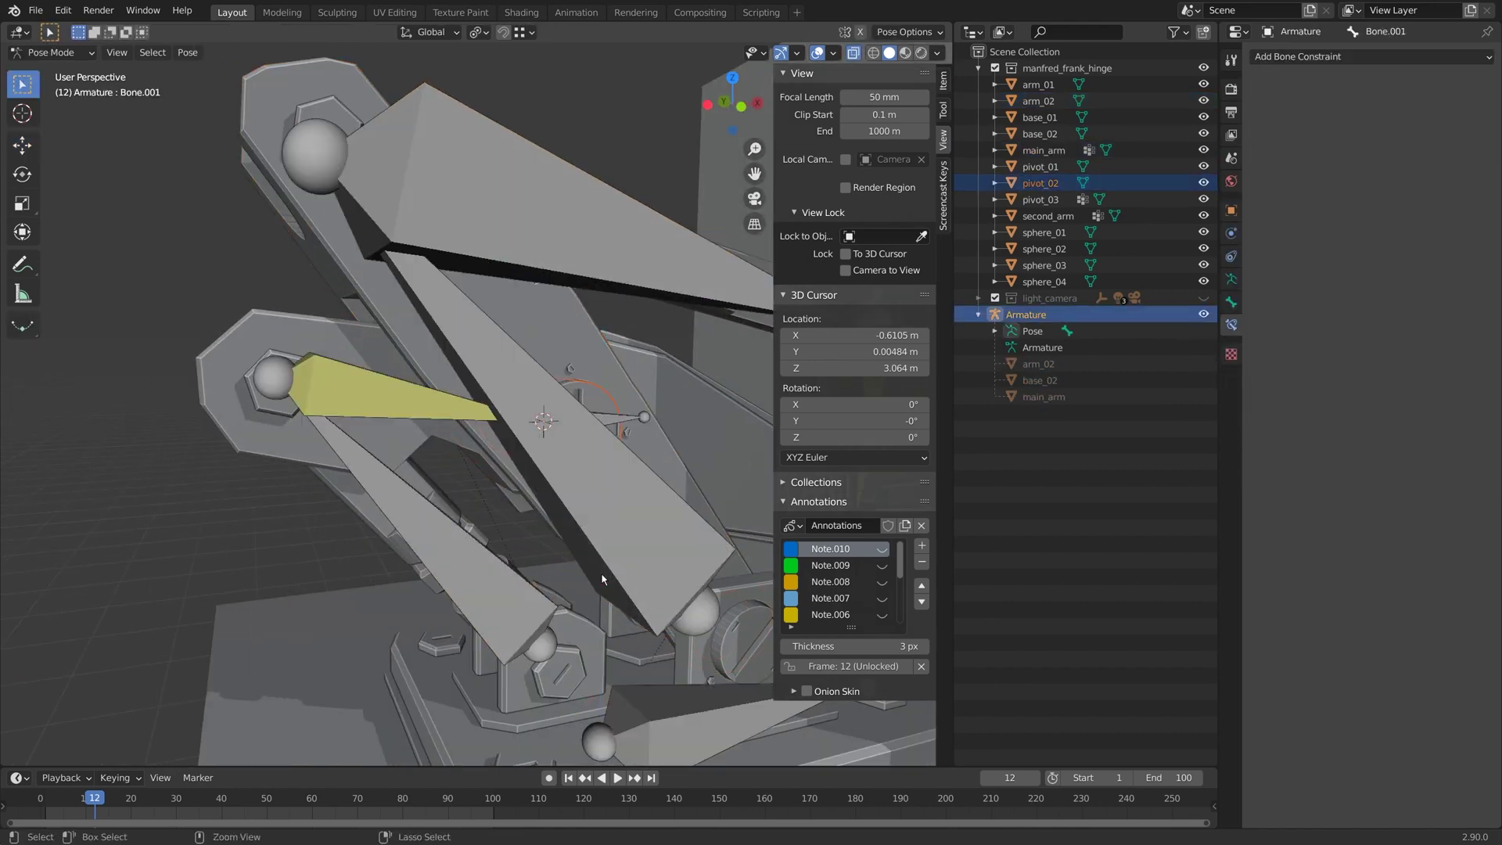
click(595, 554)
key(ctrl+p)
click(594, 553)
- Parent the second_arm mesh to Bone.005 using the Bone parent type
middle_drag(386, 426, 367, 424)
key(ctrl+Tab)
click(395, 336)
key(alt+z)
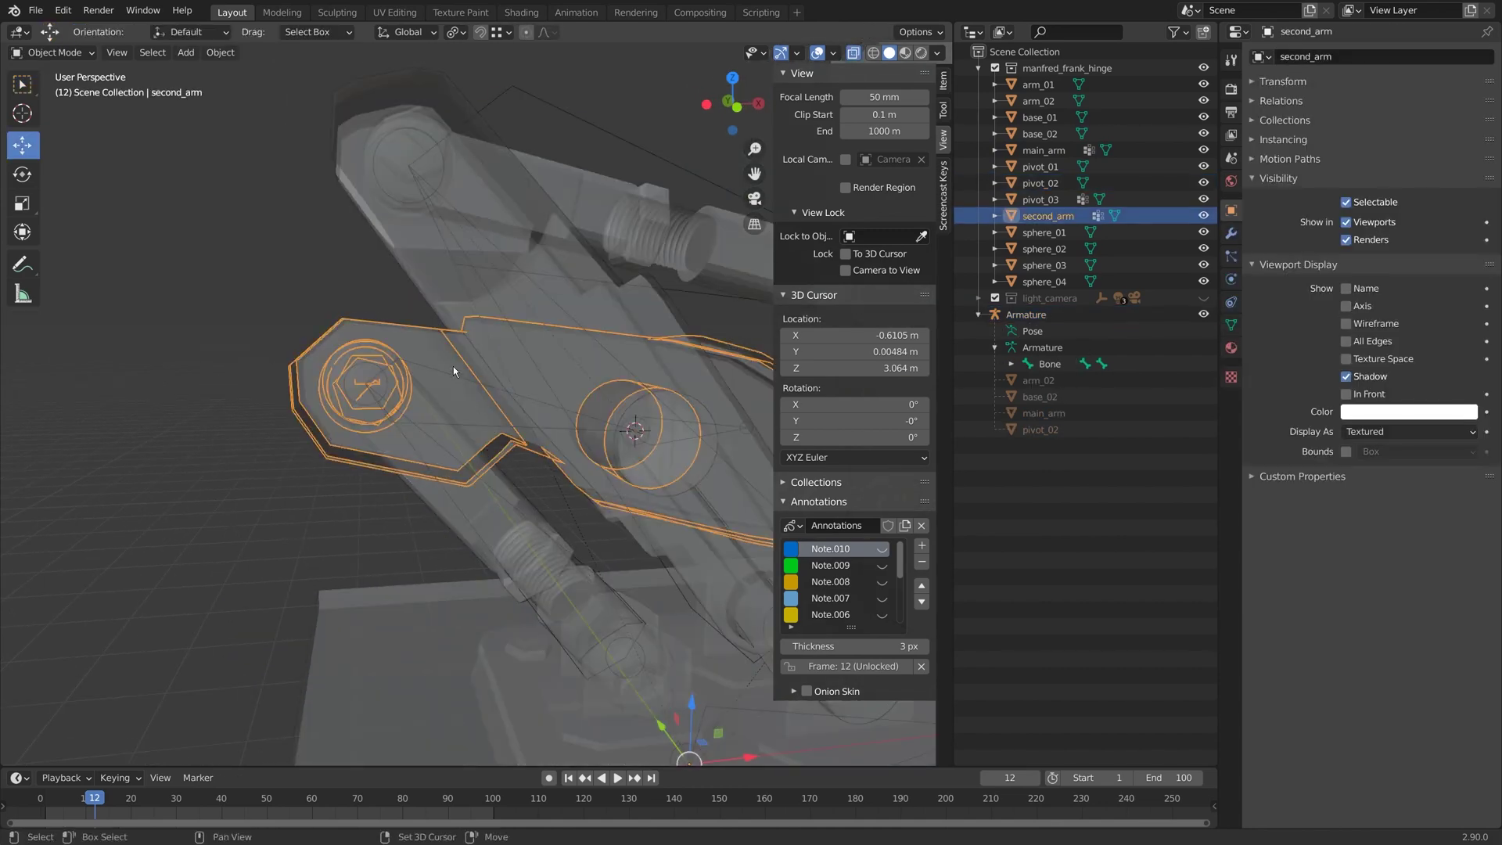
shift+click(450, 371)
key(ctrl+Tab)
key(ctrl+p)
click(446, 377)
- Parent the arm_01 mesh to the lower bone running through it, using the Bone parent type
shift+middle_drag(474, 468, 461, 348)
key(ctrl+Tab)
click(551, 452)
shift+click(561, 444)
key(ctrl+Tab)
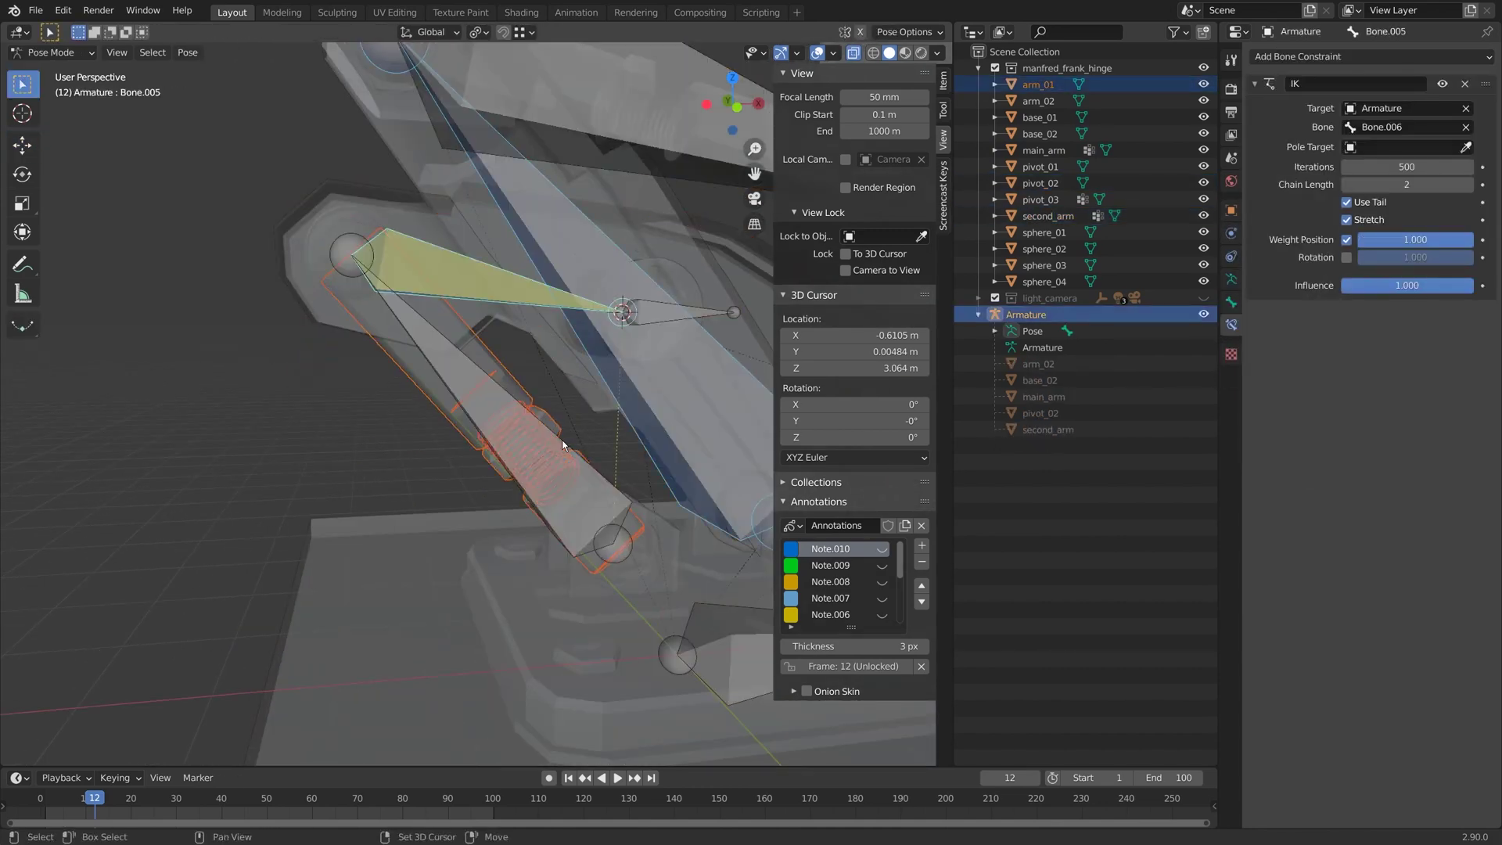
click(571, 458)
key(ctrl+p)
click(570, 460)
- Parent the base_01 mesh to the root bone named Bone, using the Bone parent type
scroll(570, 459, down, 1)
shift+middle_drag(551, 517, 429, 439)
key(ctrl+Tab)
click(567, 547)
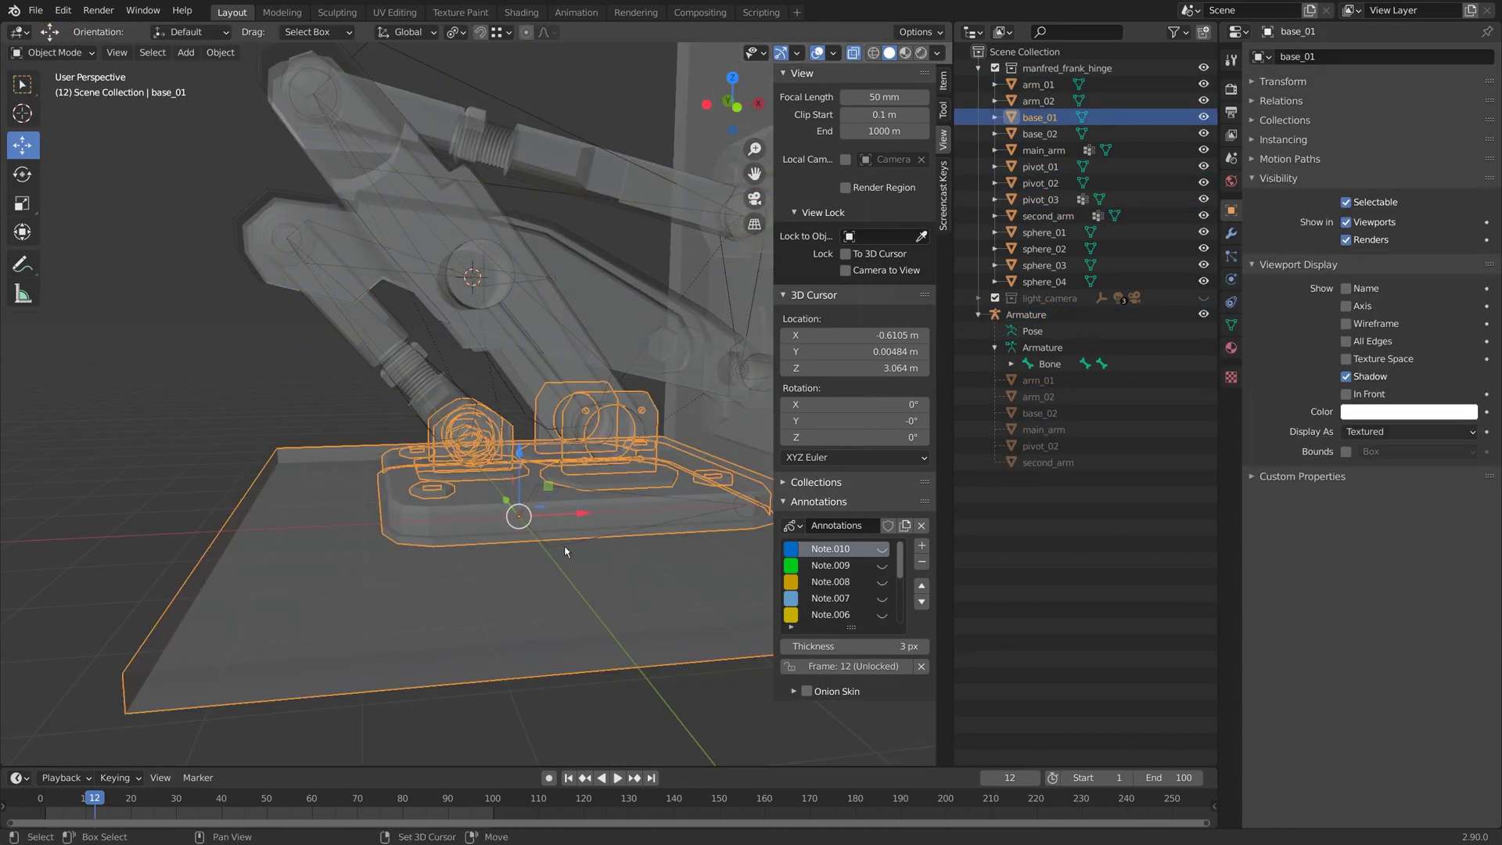
shift+click(567, 547)
key(ctrl+Tab)
click(566, 546)
key(ctrl+p)
click(570, 537)
scroll(569, 534, down, 3)
key(g)
right_click(537, 481)
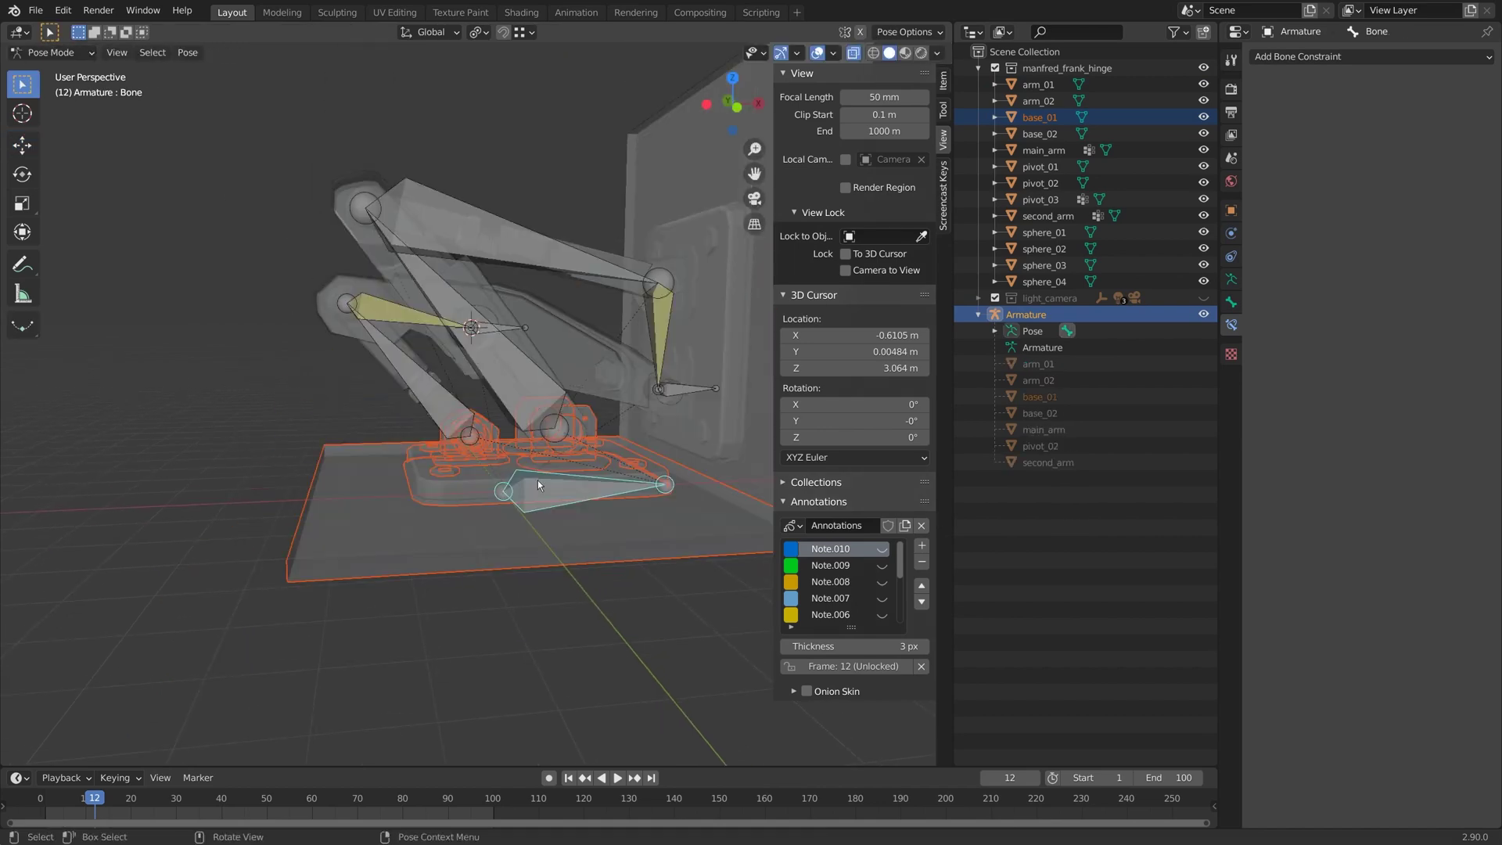
- Parent the pivot_01 mesh at the foot of the main arm to the root bone named Bone, using the Bone parent type
scroll(554, 500, up, 3)
key(ctrl+Tab)
click(619, 457)
middle_drag(619, 457, 673, 470)
click(702, 491)
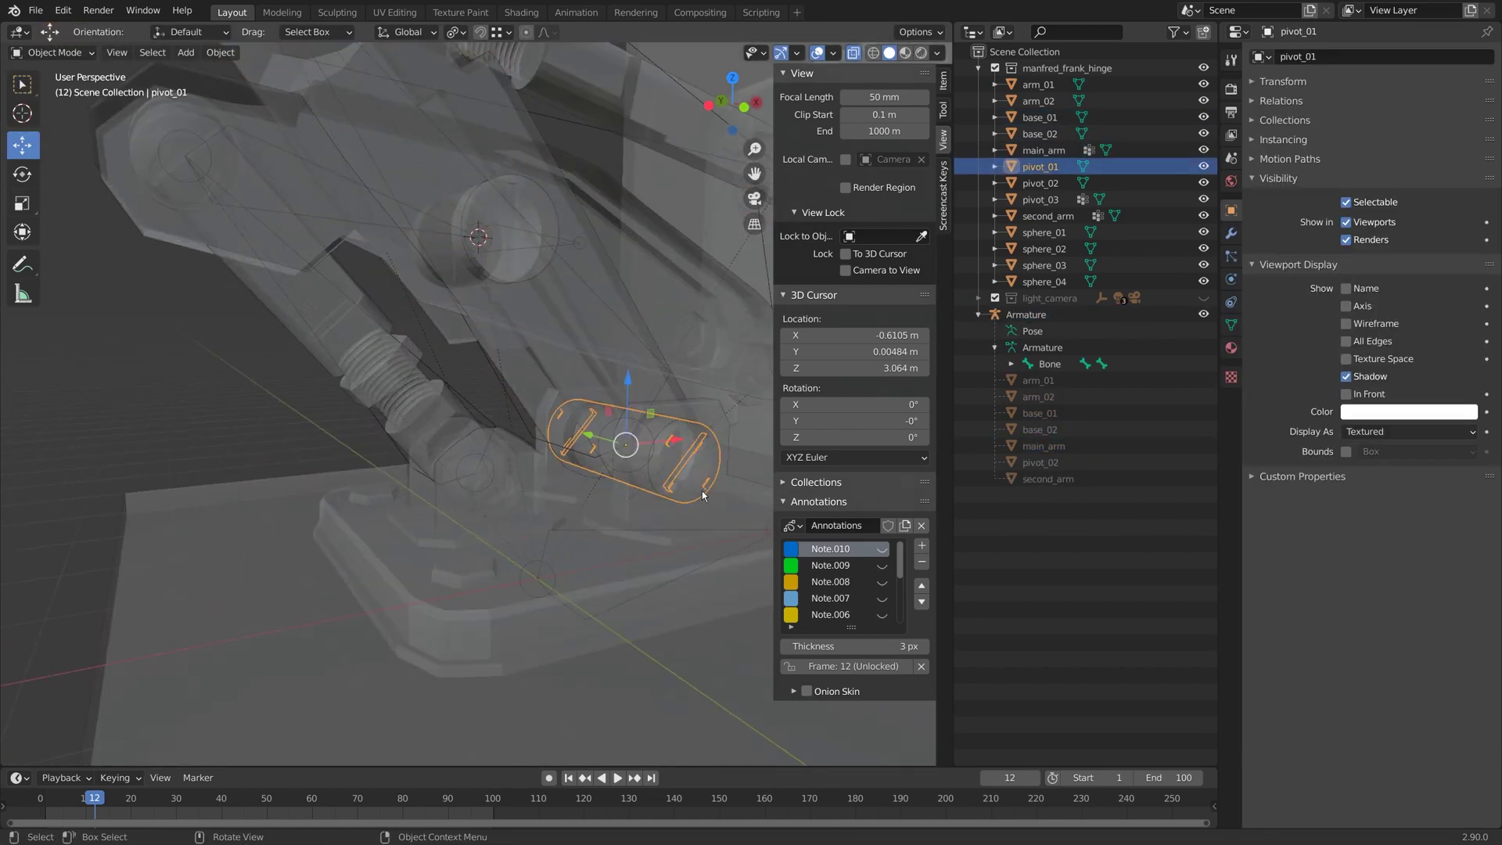
key(alt+z)
middle_drag(563, 462, 501, 336)
shift+click(509, 456)
key(ctrl+Tab)
click(509, 456)
key(ctrl+p)
click(508, 458)
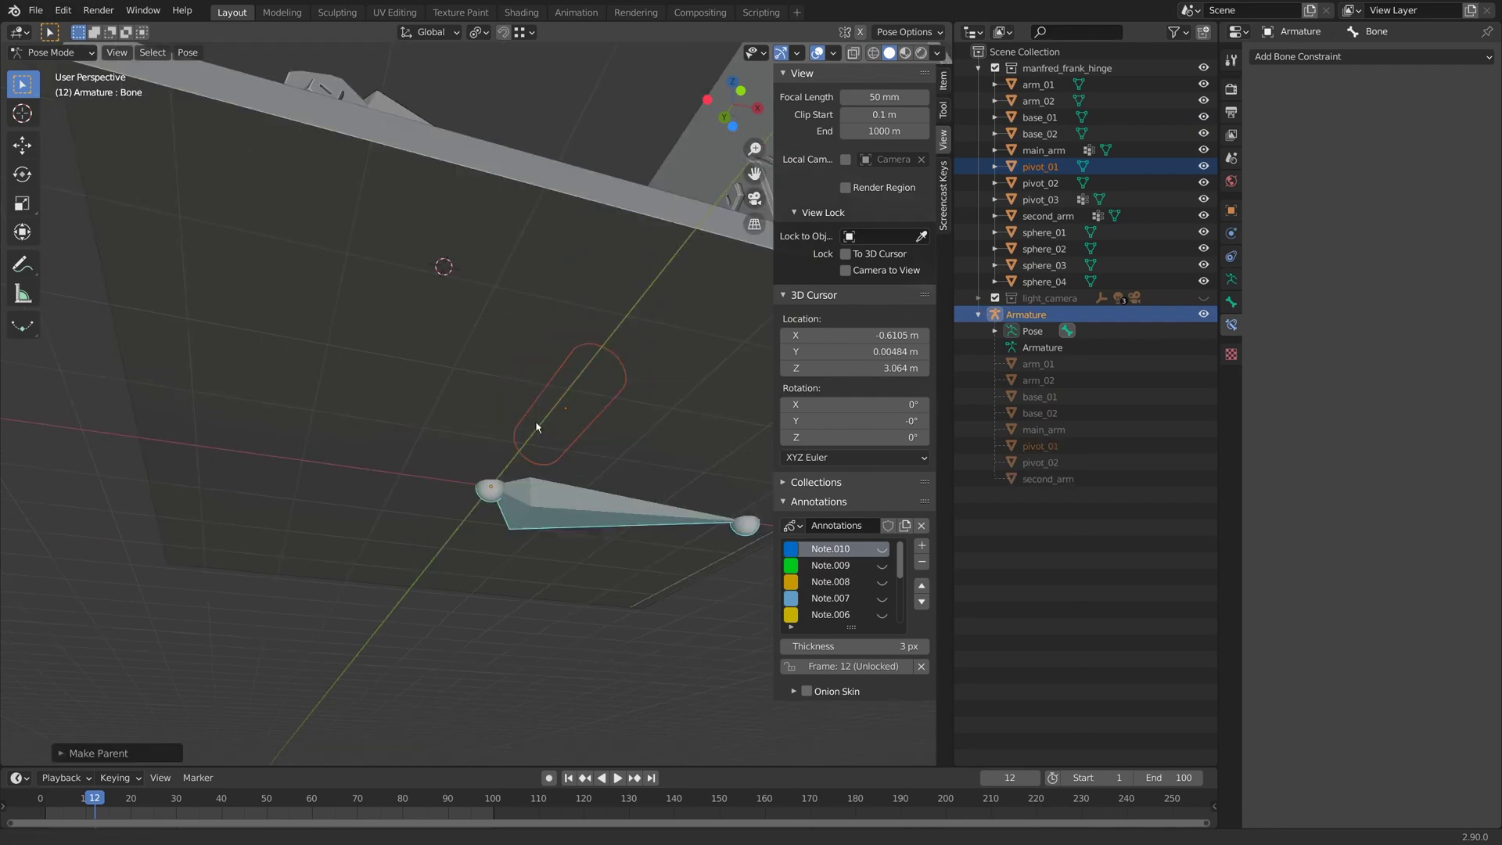
- Parent pivot_03 and the four sphere meshes to their matching bones
shift+click(558, 382)
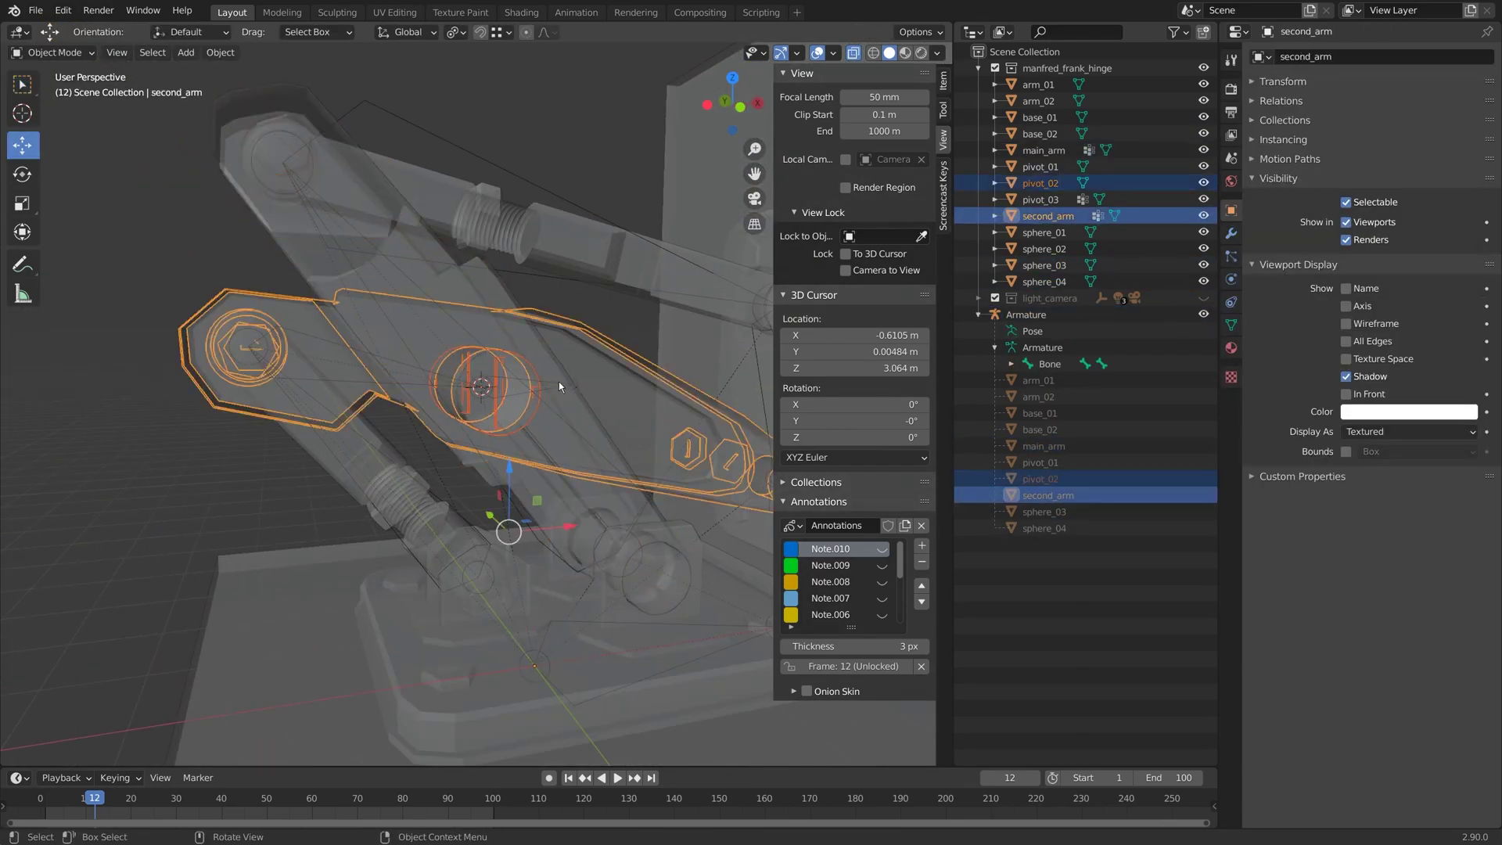
shift+click(560, 383)
key(ctrl+Tab)
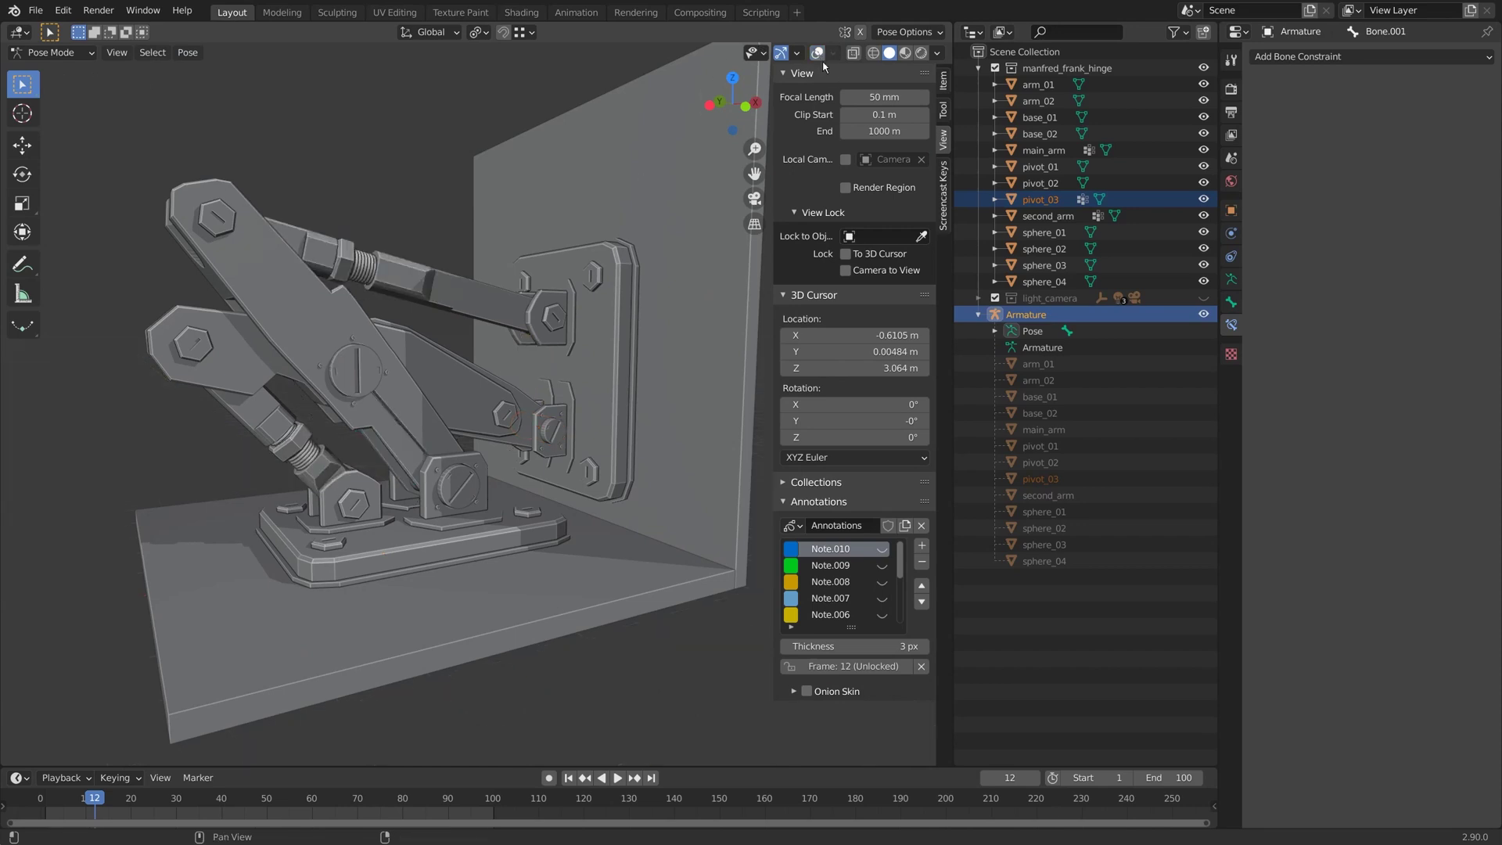
- Hide the viewport overlays and rotate Bone.001 about the global Y axis to test the rigged hinge
click(817, 52)
scroll(434, 353, down, 3)
key(r)
key(y)
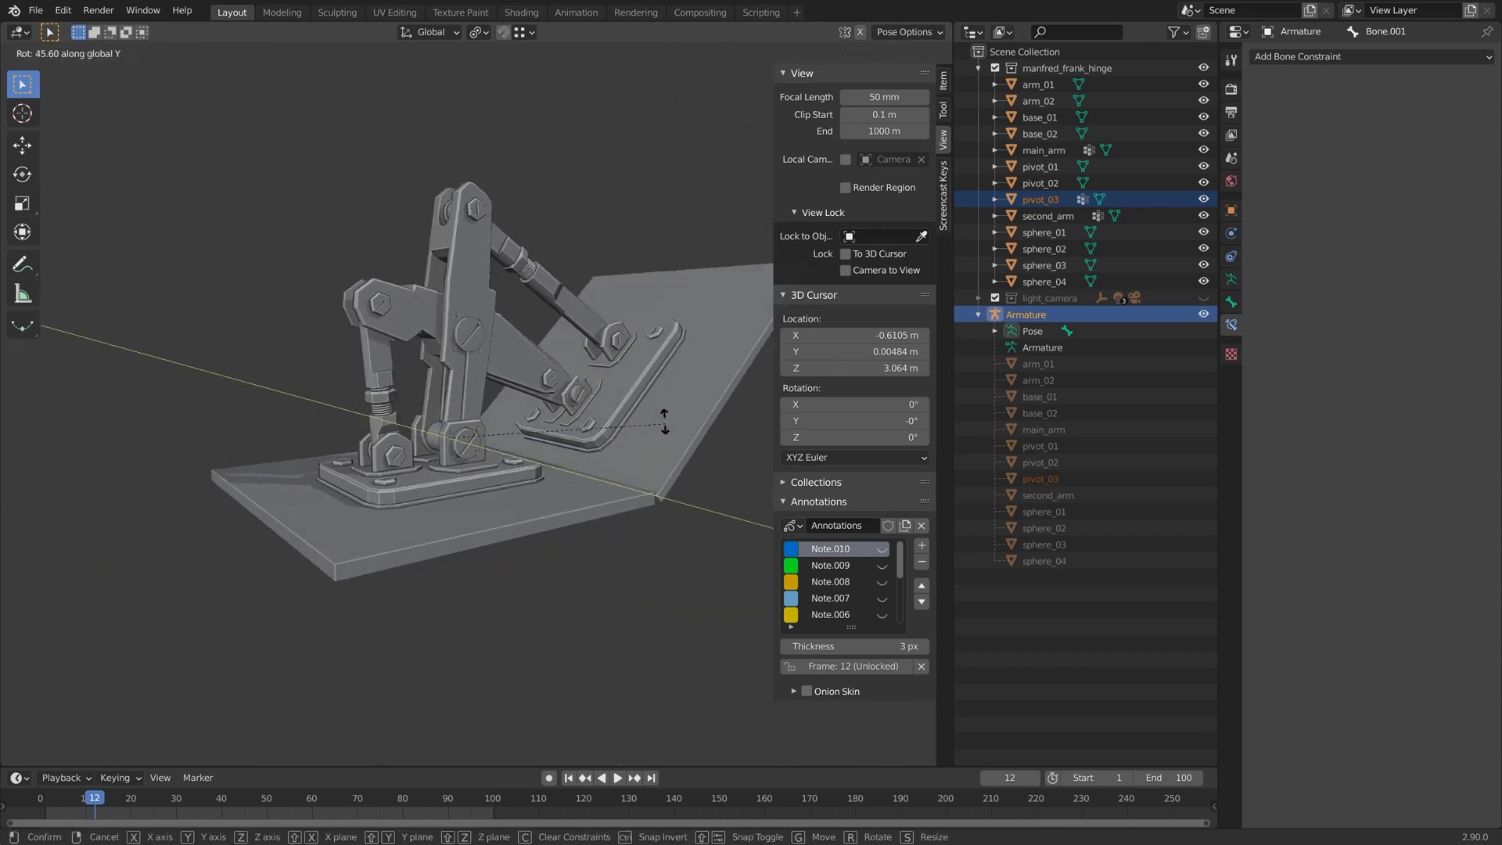
click(640, 361)
- Clear the rotation of Bone.001 and show the viewport overlays again
key(alt+r)
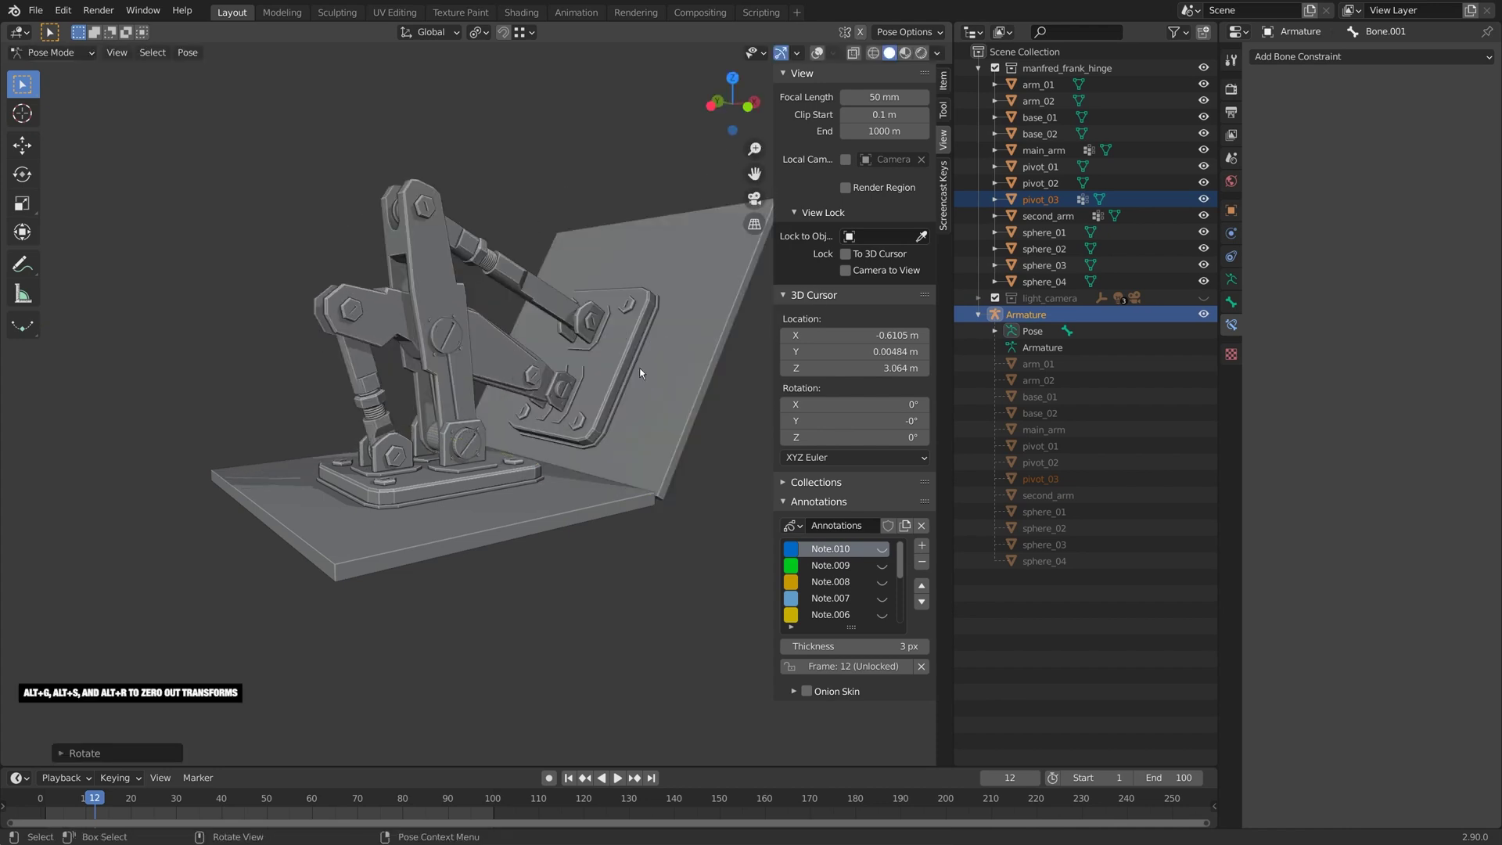
click(818, 52)
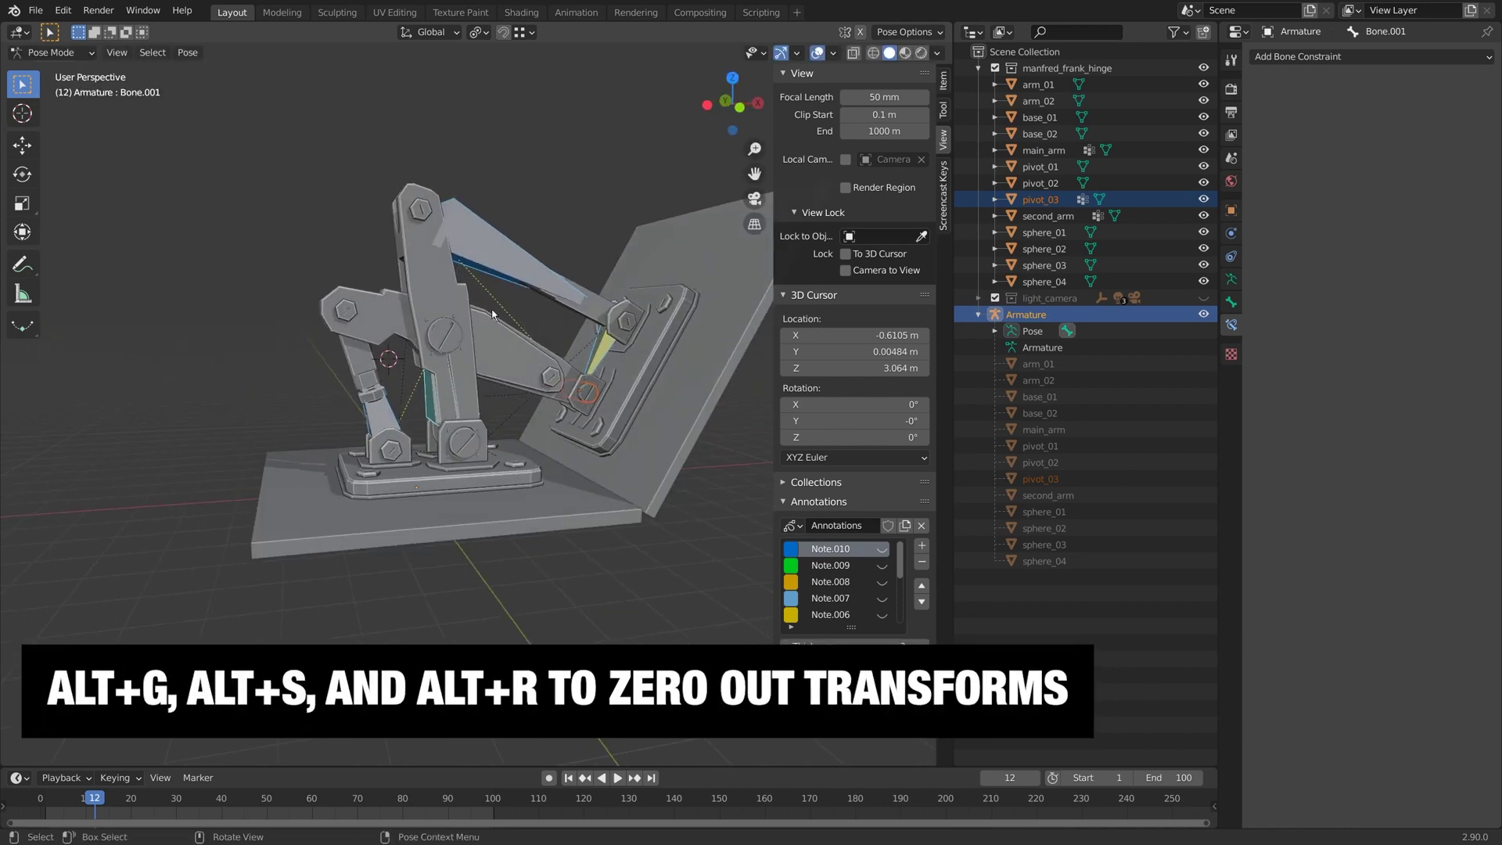
middle_drag(681, 194, 493, 315)
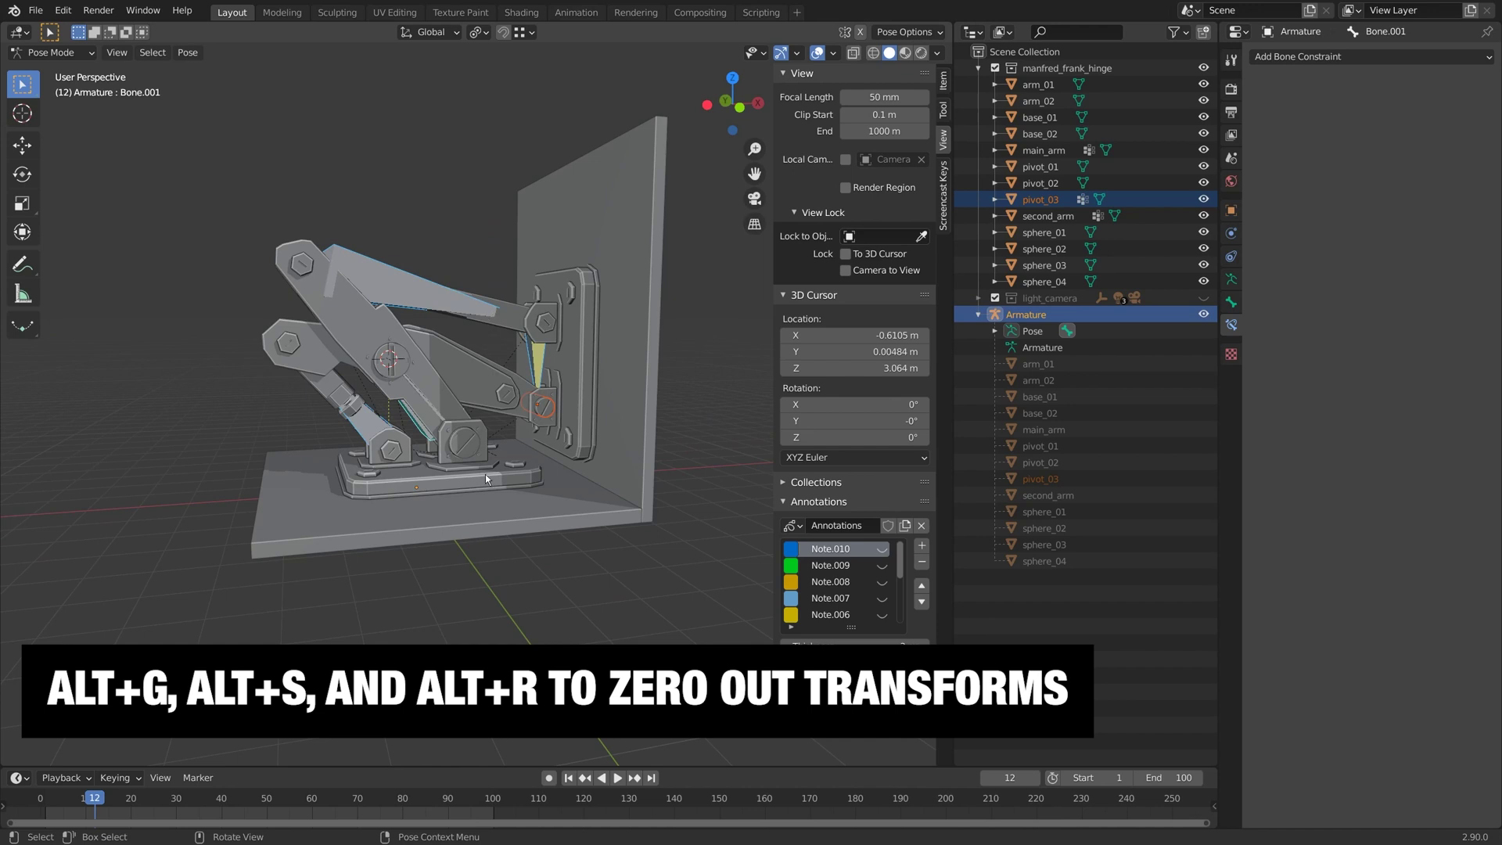
- Move all the bones of the hinge together and reset their location
key(g)
click(501, 294)
key(alt+g)
- Display the bone transform values, and move and rotate all the bones away from their rest pose
click(943, 81)
key(g)
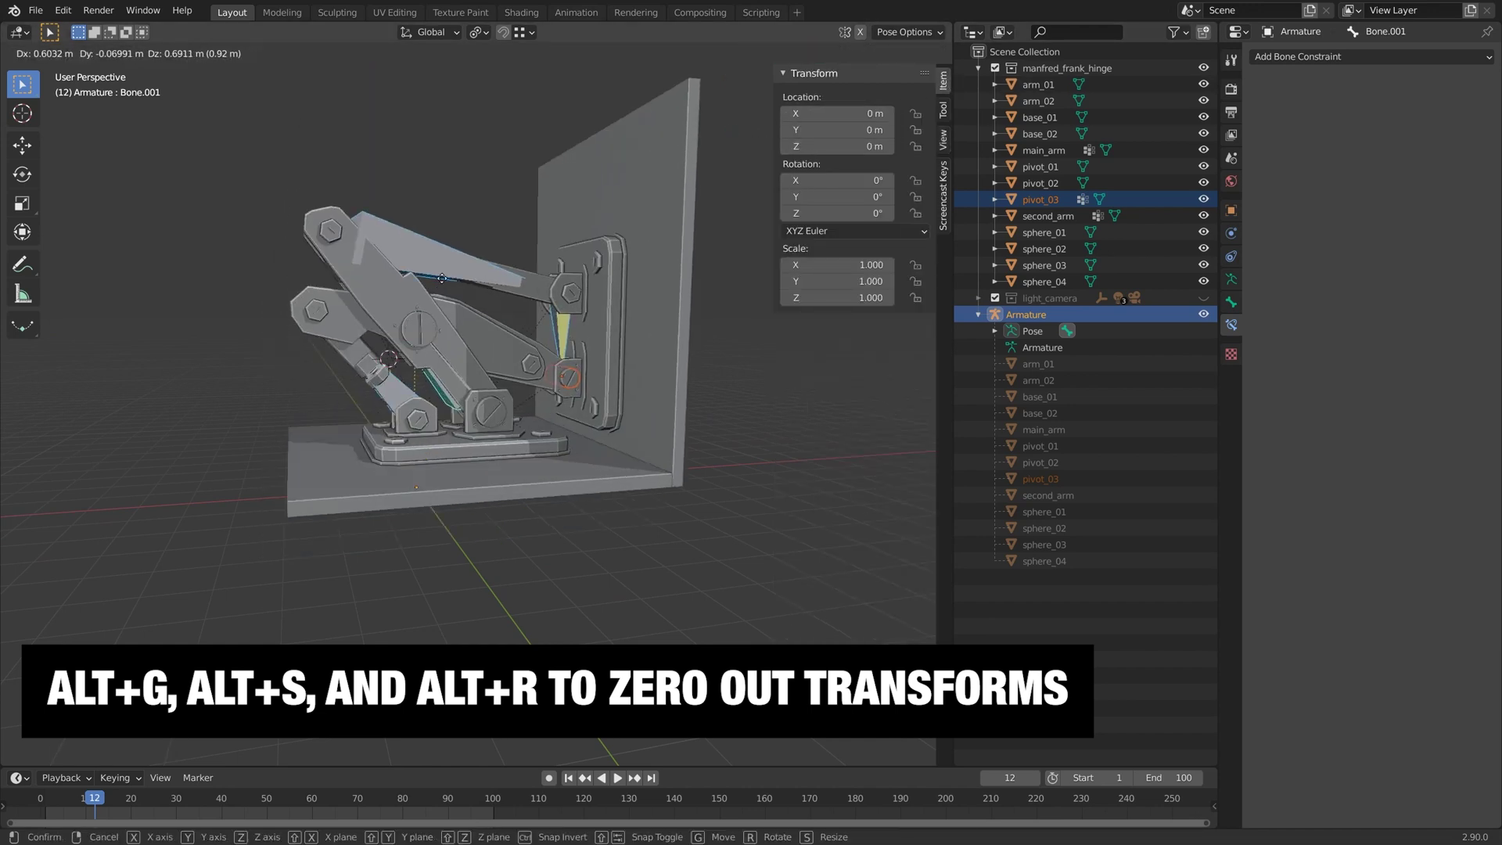
click(729, 58)
key(r)
click(562, 281)
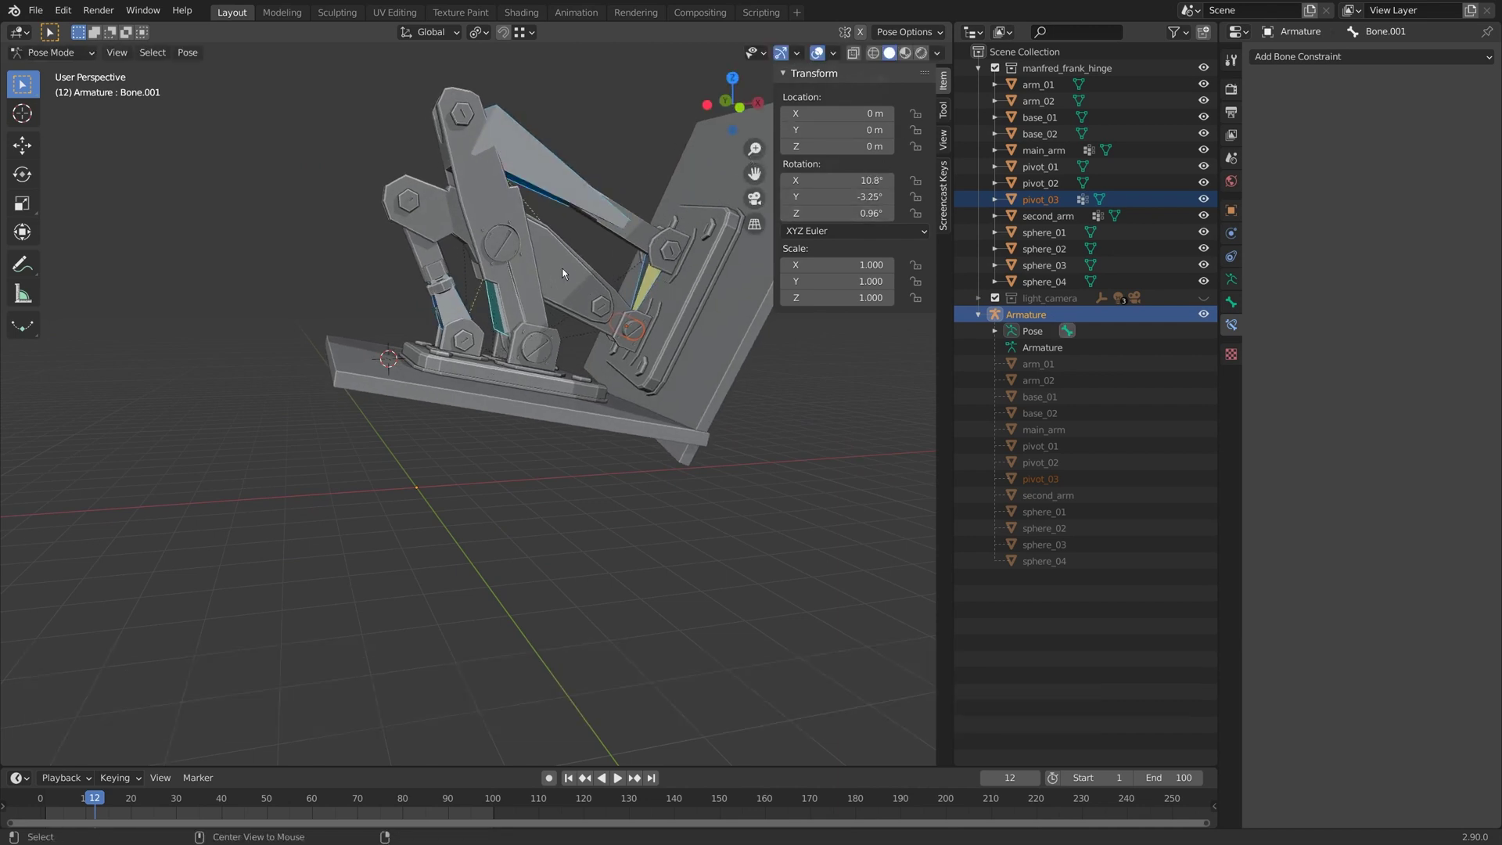
- Clear the rotation and location of all the bones to return the hinge to its rest pose
key(alt+r)
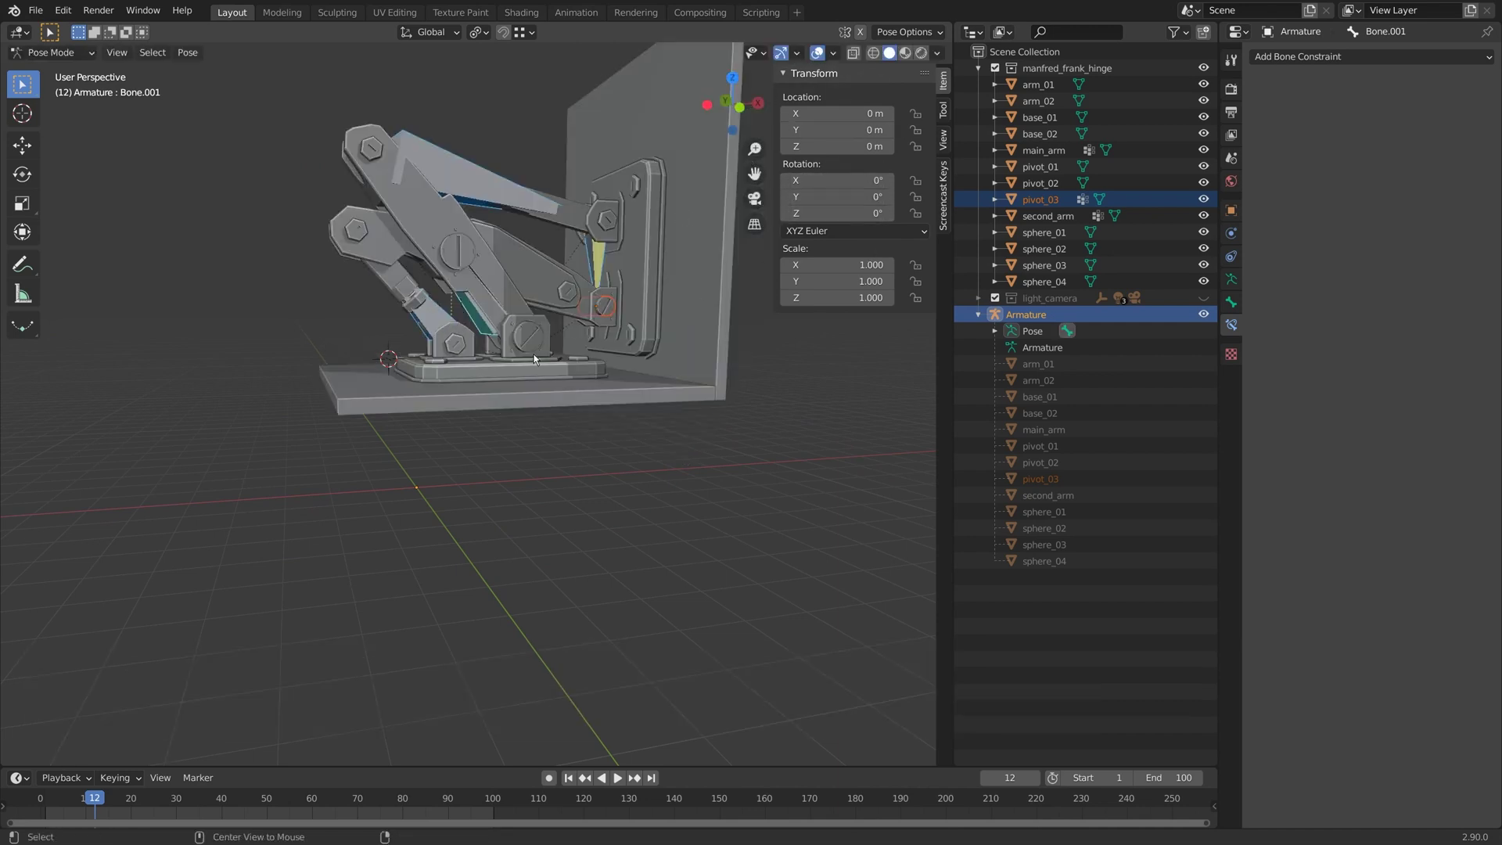
middle_drag(485, 534, 467, 468)
click(425, 495)
- Rotate only Bone.001 about the global Y axis to test opening the hinge, and reset its rotation
click(401, 428)
scroll(401, 427, up, 2)
scroll(467, 467, down, 3)
key(r)
key(y)
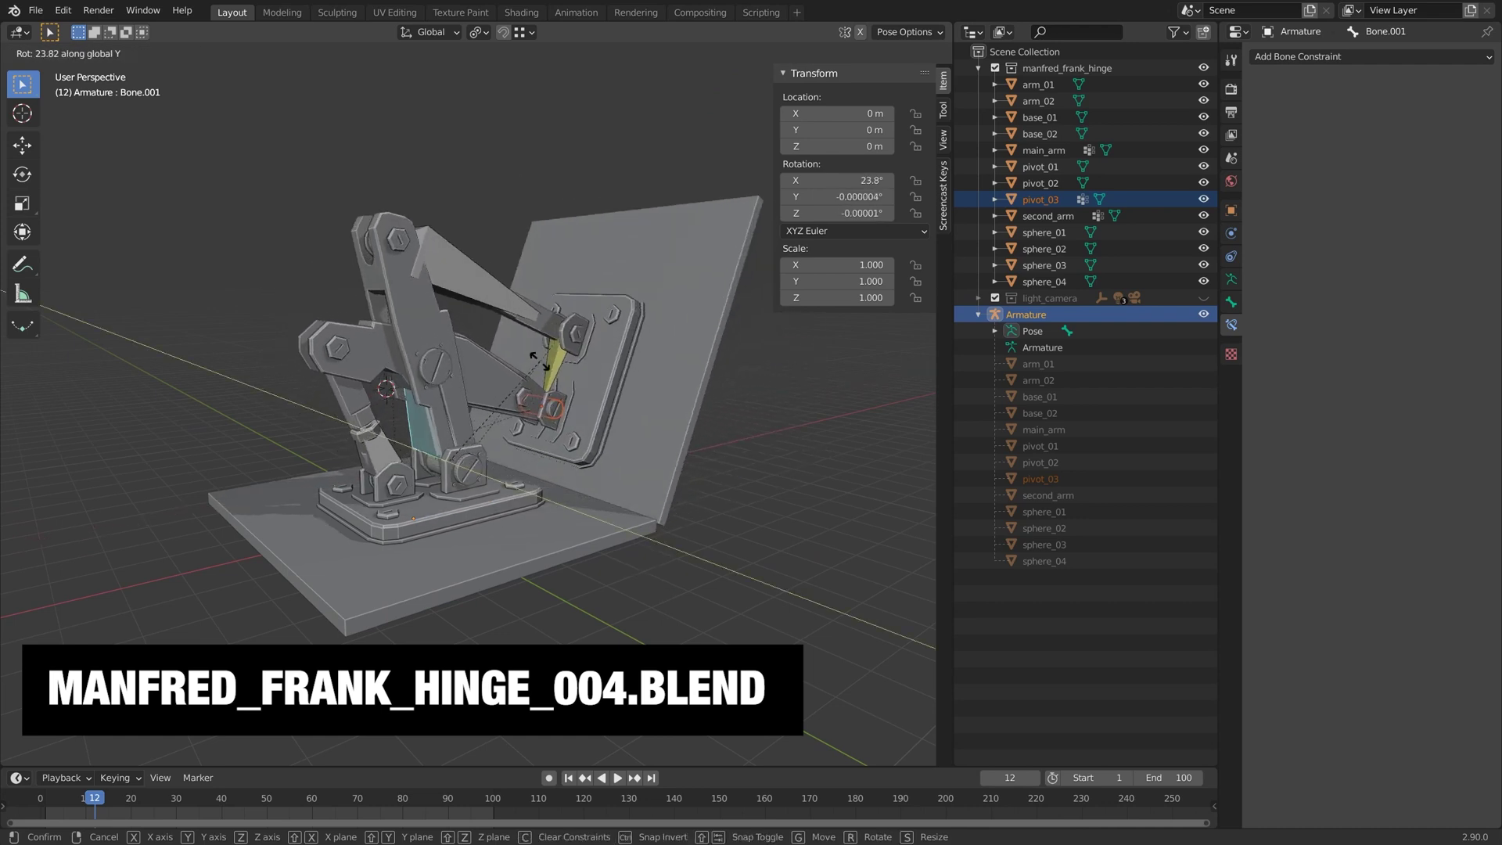
click(615, 366)
key(alt+r)
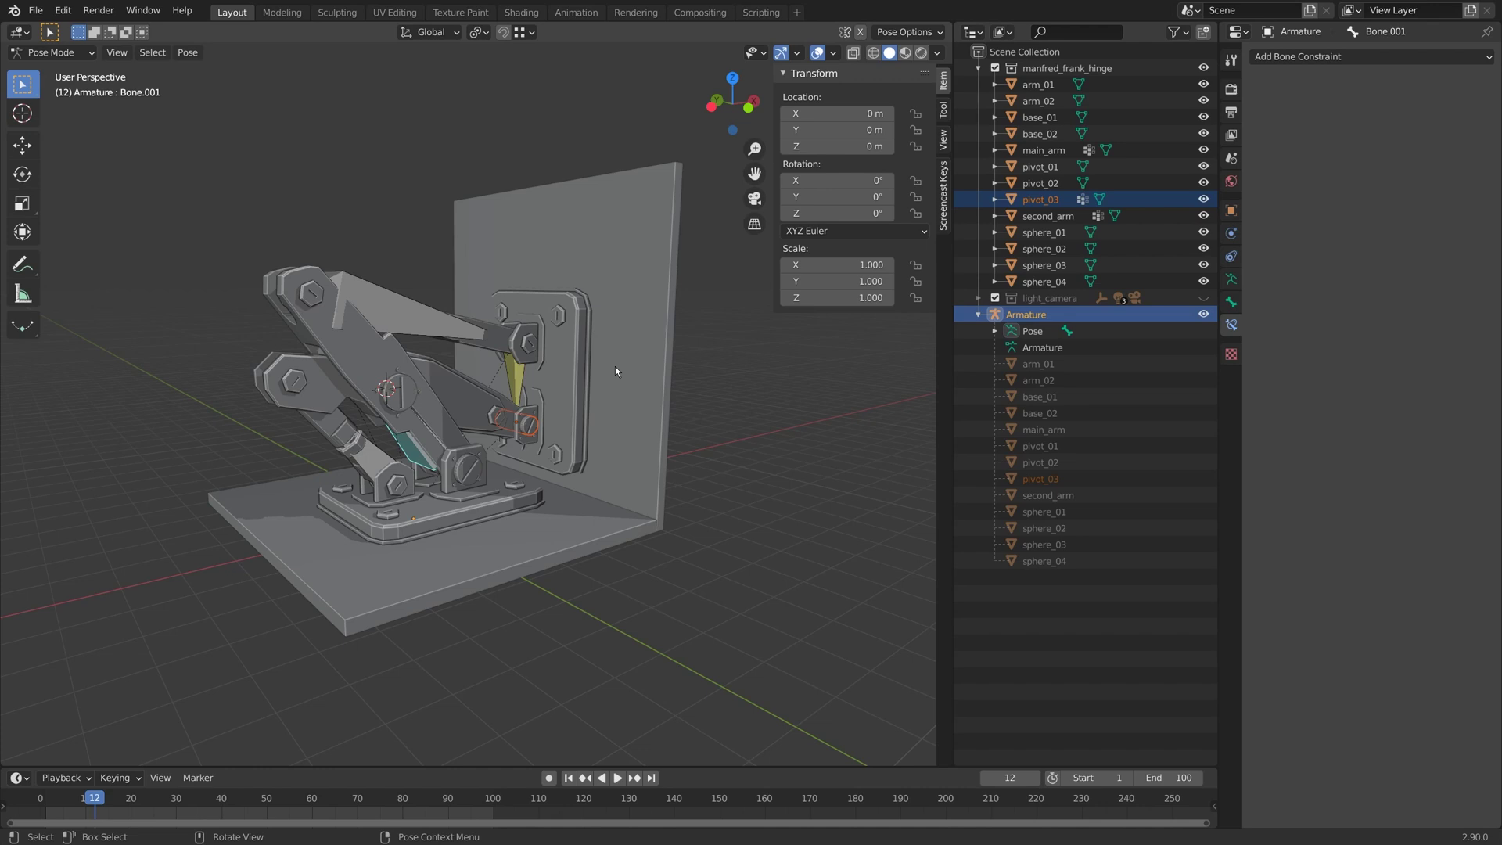
- Turn on X-ray display to reveal the bones inside the hinge meshes
key(alt+z)
scroll(472, 401, up, 6)
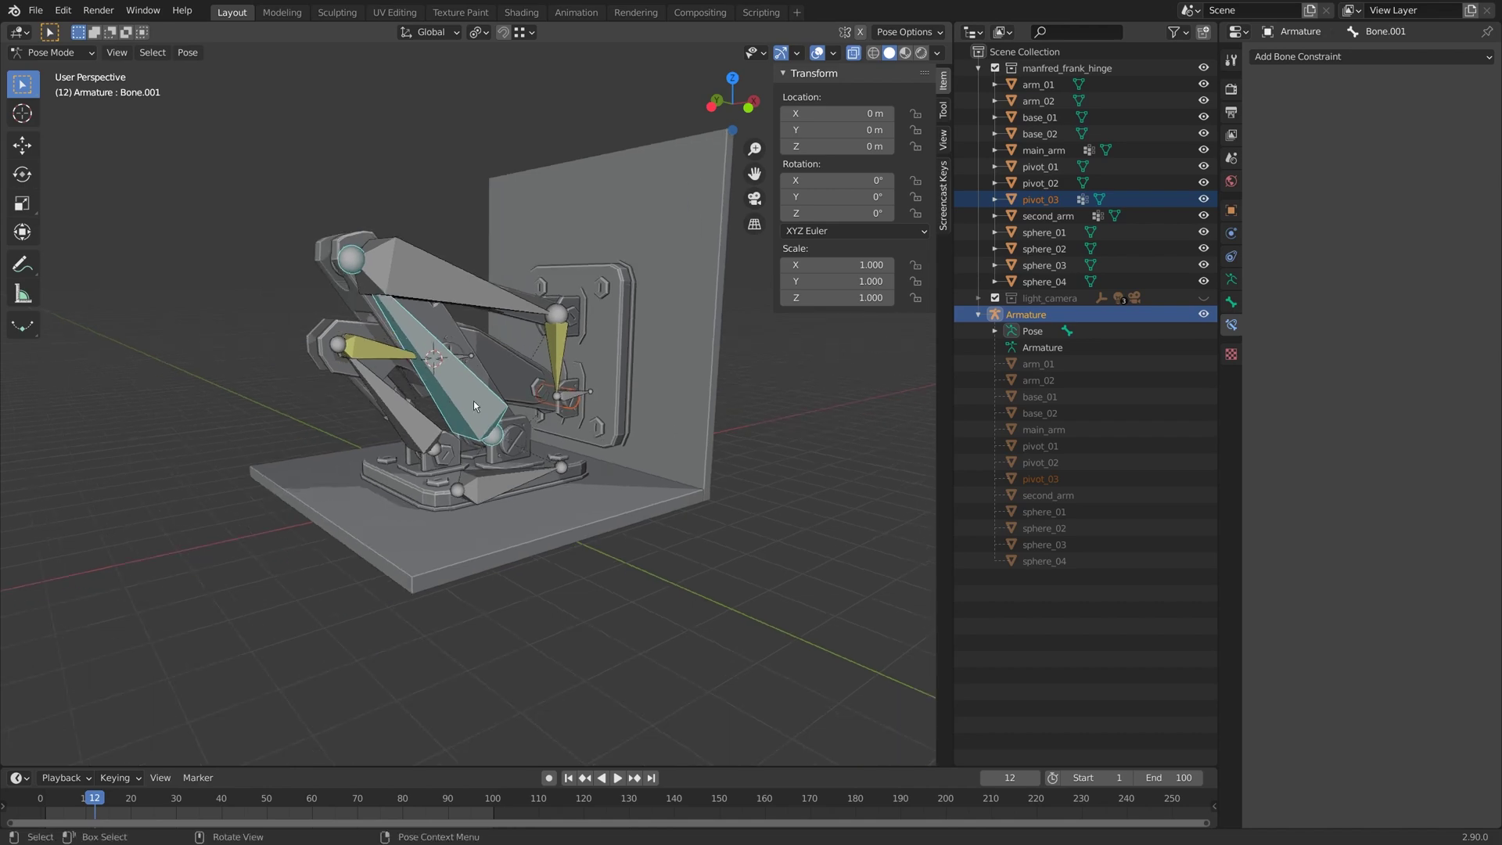